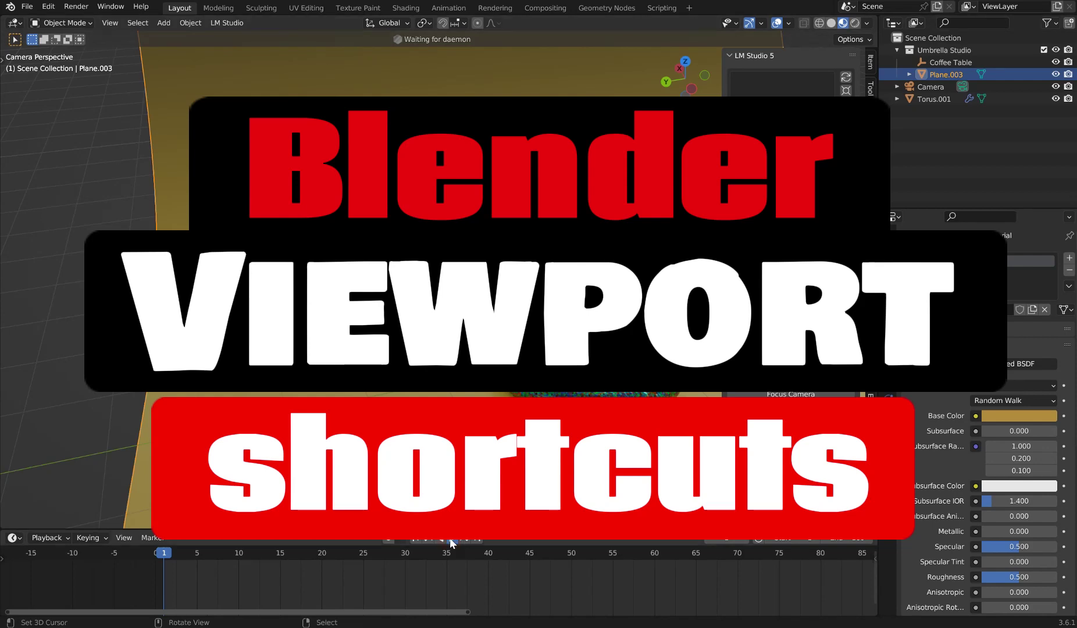
- Play the particle ring animation and stop it at frame 27
{"action": "left_click", "coordinate": [451, 540]}
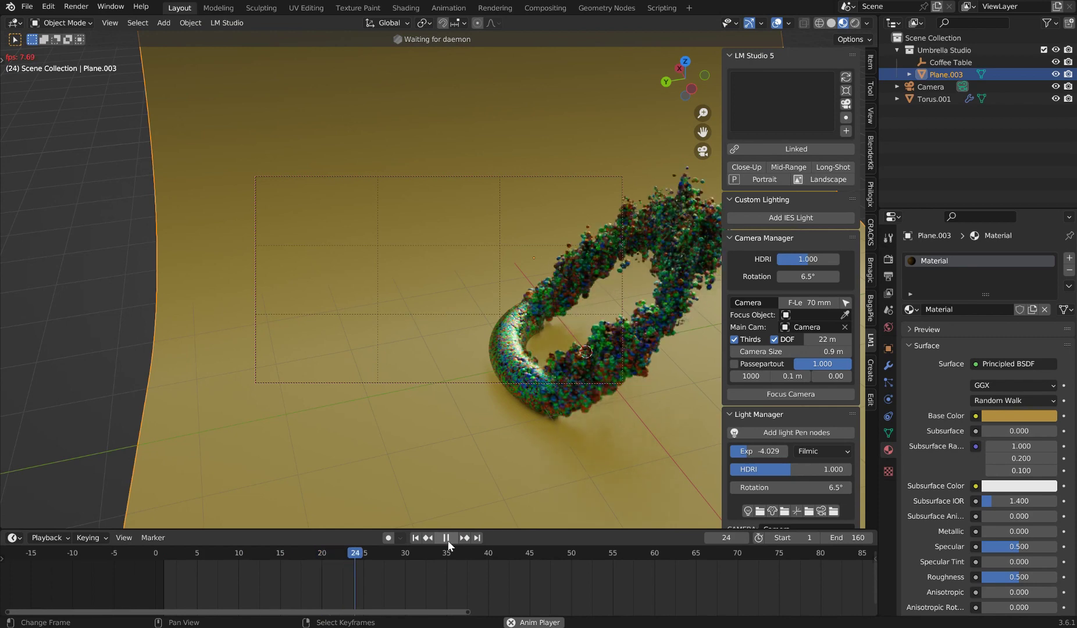
{"action": "left_click", "coordinate": [448, 540]}
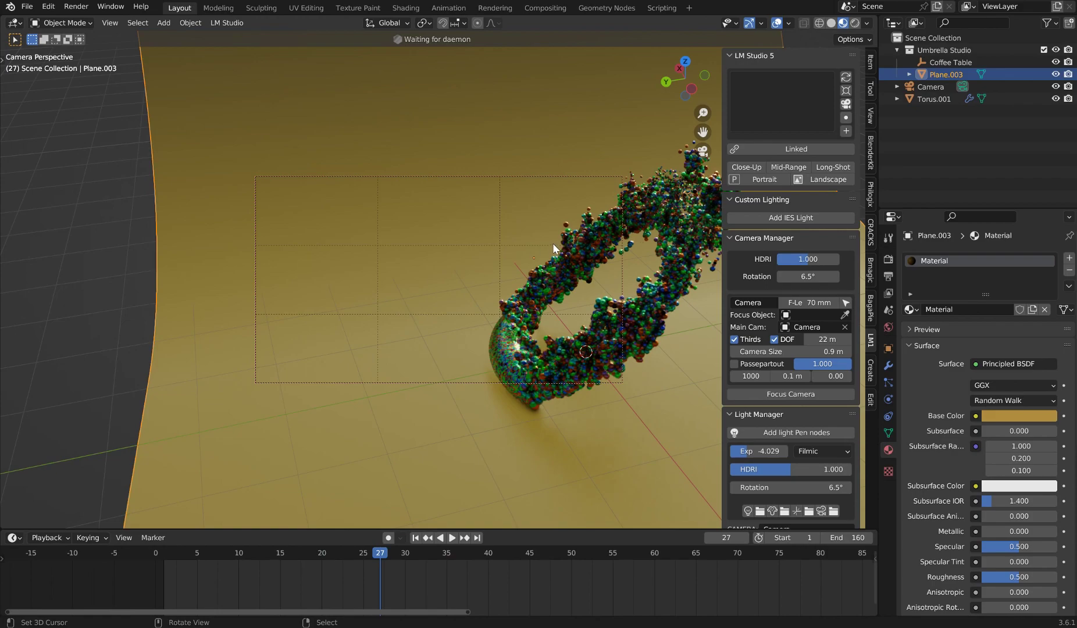
- Maximize the 3D viewport to fill the window and restore the previous layout
{"action": "middle_click_drag", "start_coordinate": [553, 243], "coordinate": [548, 248]}
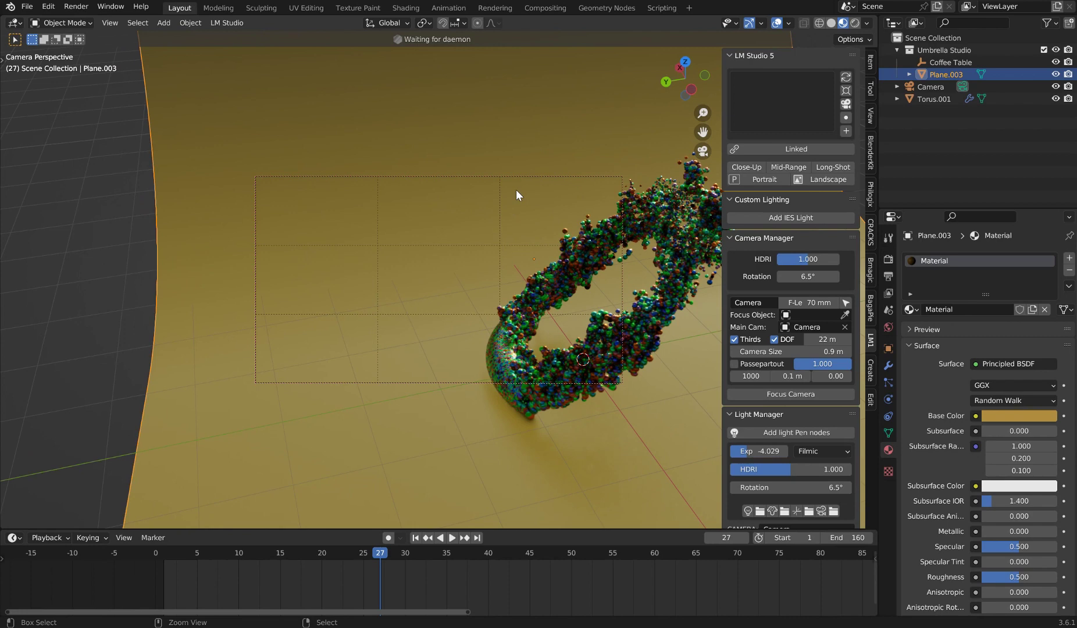
{"action": "key", "text": "ctrl+space"}
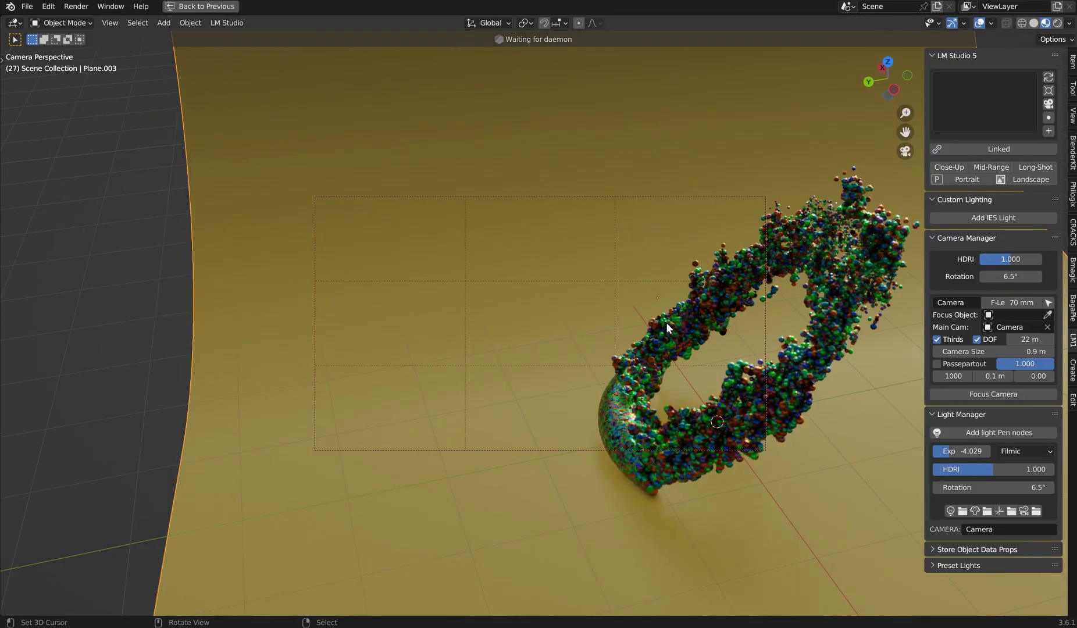
{"action": "key", "text": "ctrl+space"}
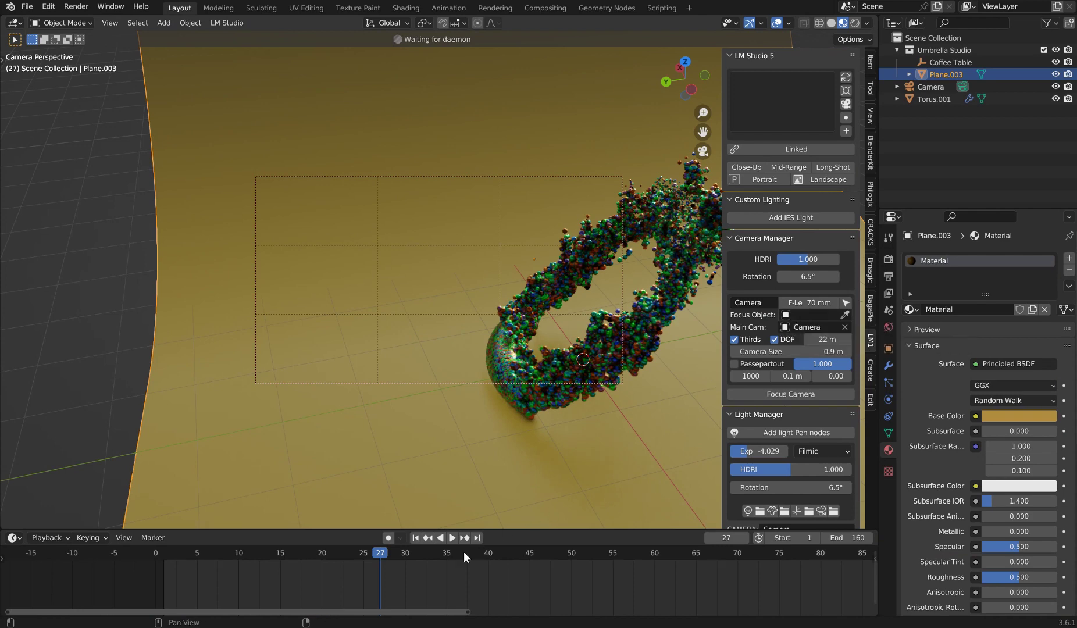
- Change the timeline area to the Geometry Node Editor, and maximize and restore that editor
{"action": "left_click", "coordinate": [15, 538]}
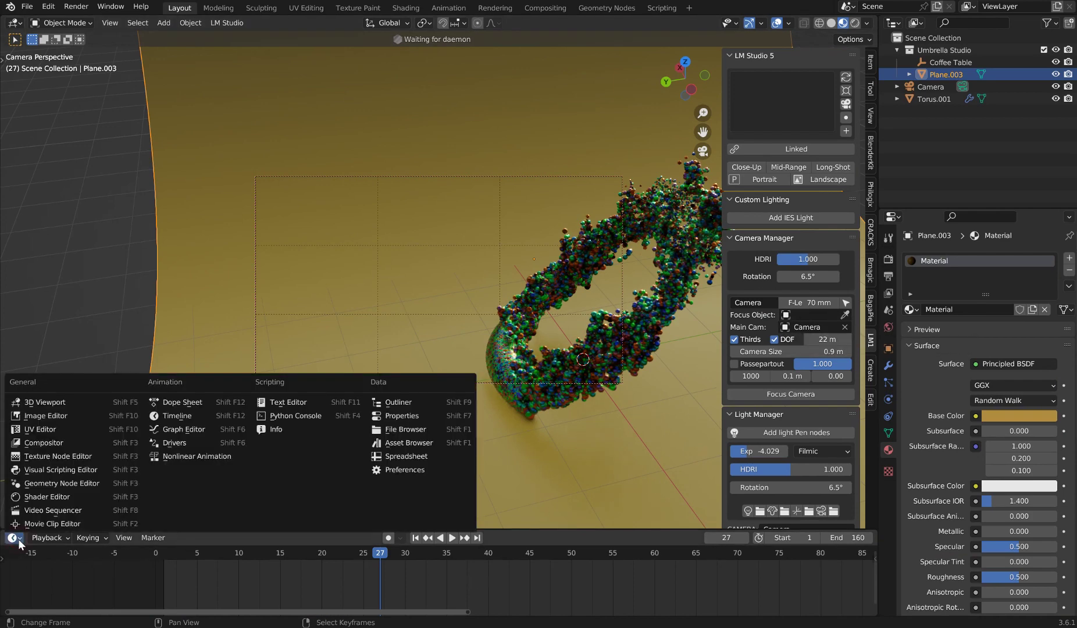
{"action": "left_click", "coordinate": [47, 485]}
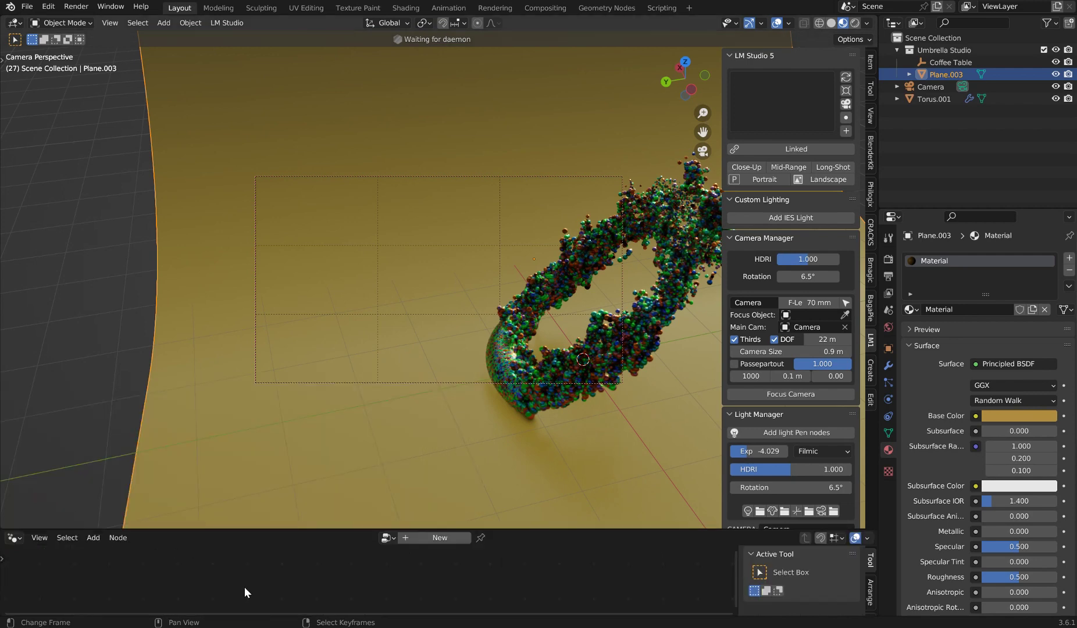
{"action": "key", "text": "ctrl+space"}
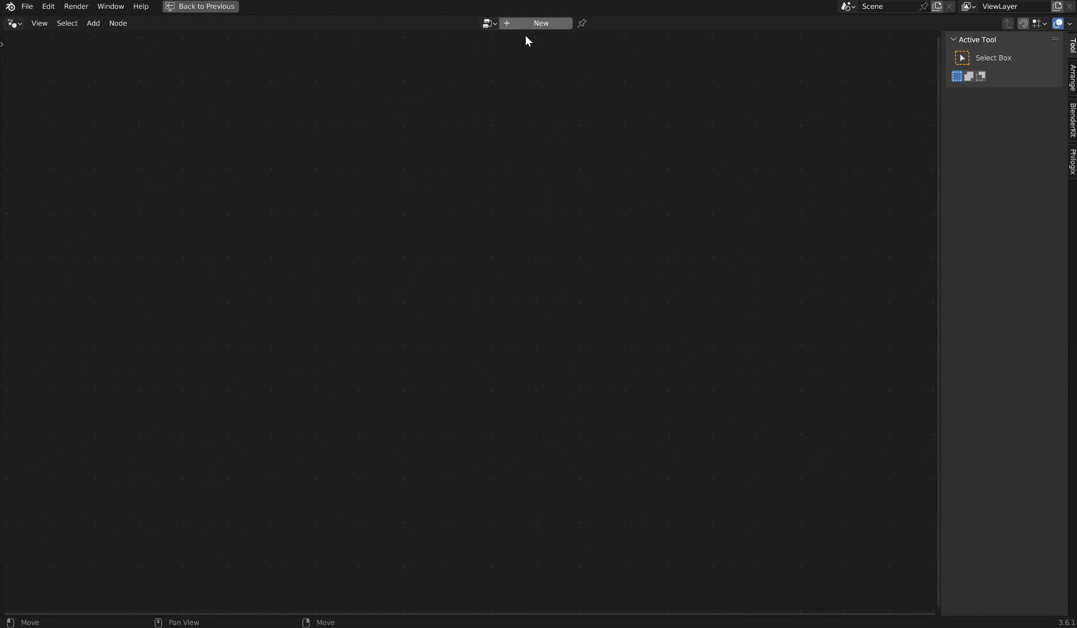
{"action": "key", "text": "ctrl+space"}
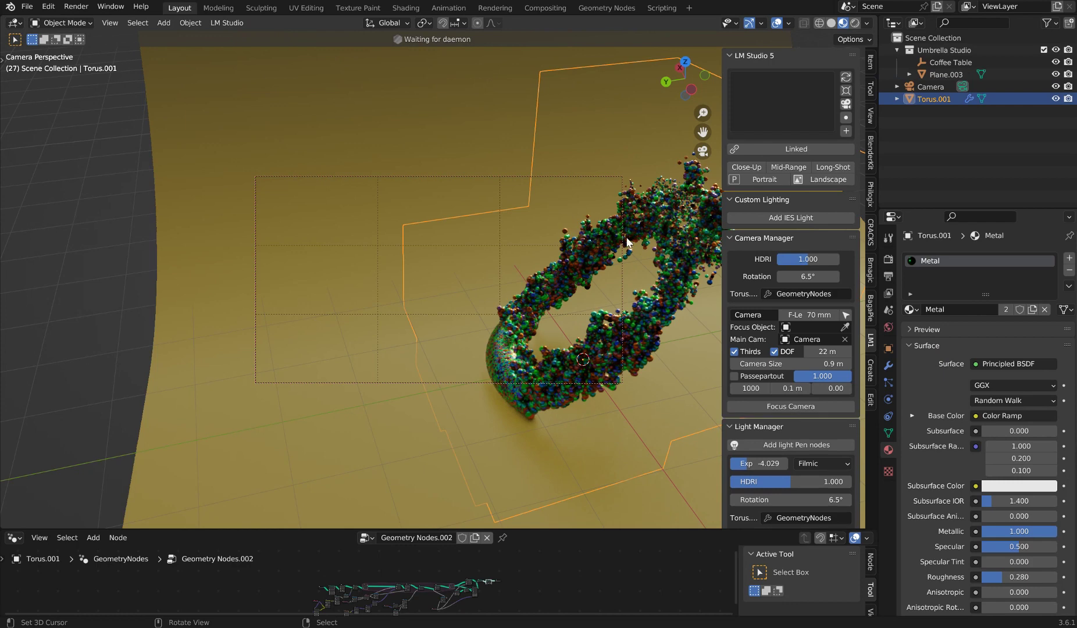
- Maximize and restore the 3D viewport, and enlarge the node editor to inspect the torus's geometry node tree
{"action": "key", "text": "ctrl+space"}
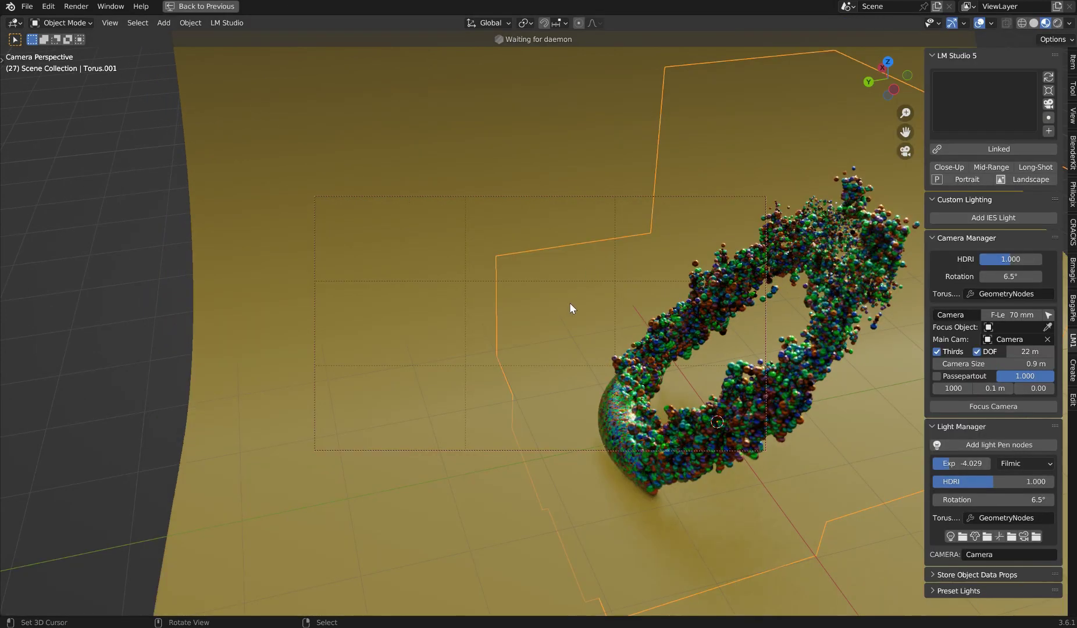
{"action": "key", "text": "ctrl+space"}
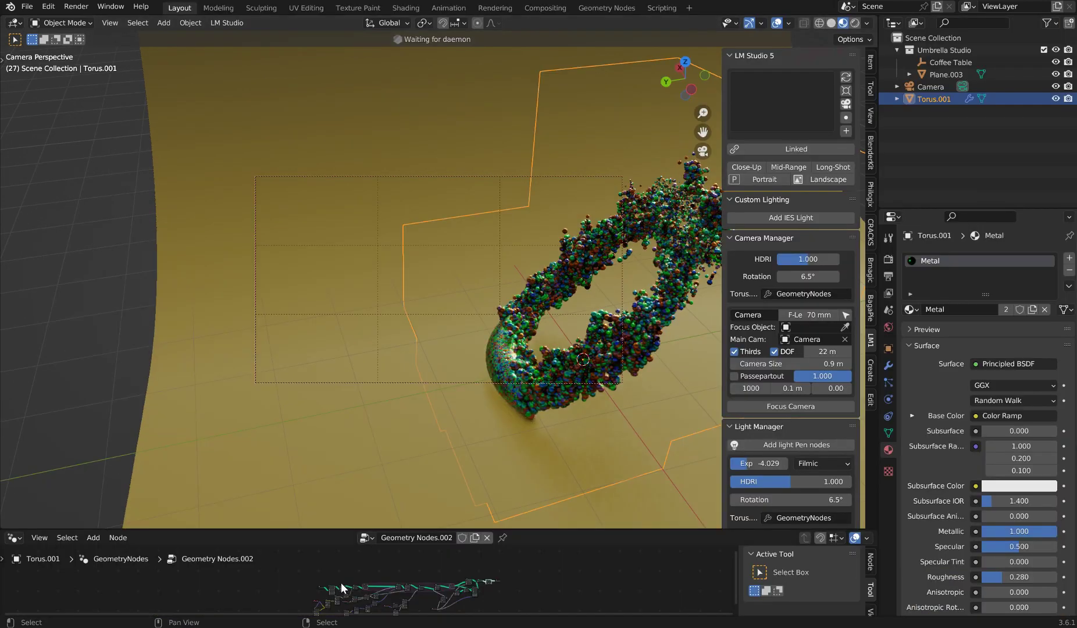
{"action": "key", "text": "ctrl+space"}
{"action": "scroll", "coordinate": [615, 323], "scroll_direction": "up", "scroll_amount": 7}
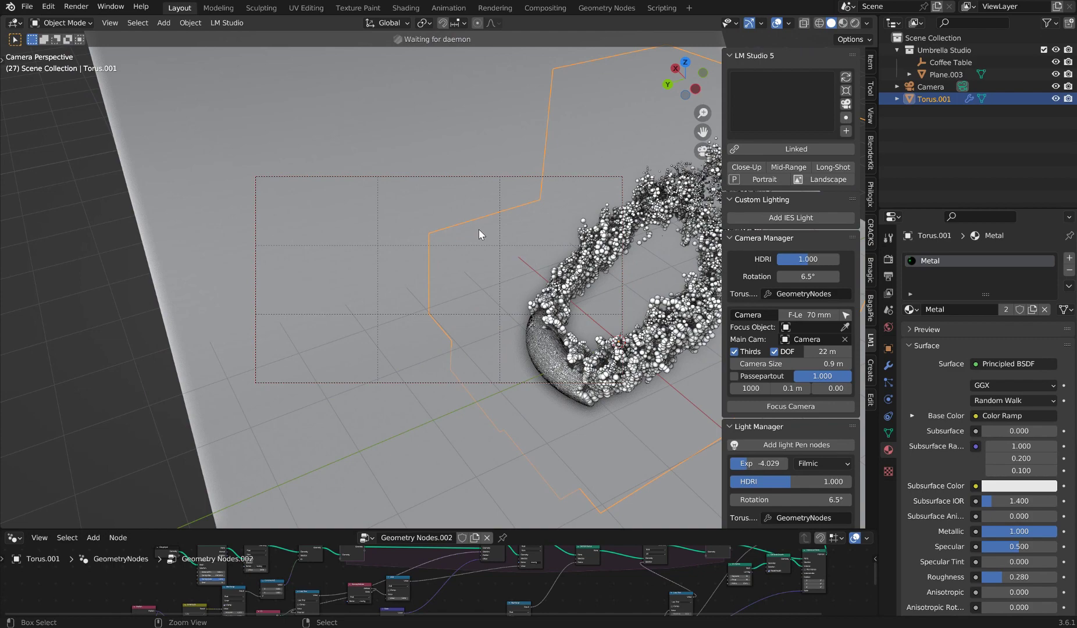
- Show the 3D viewport fullscreen with all surrounding interface hidden, and restore the normal layout
{"action": "key", "text": "ctrl+alt+space"}
{"action": "mouse_move", "coordinate": [640, 239]}
{"action": "middle_mouse_down"}
{"action": "mouse_move", "coordinate": [620, 231]}
{"action": "mouse_move", "coordinate": [638, 234]}
{"action": "middle_mouse_up"}
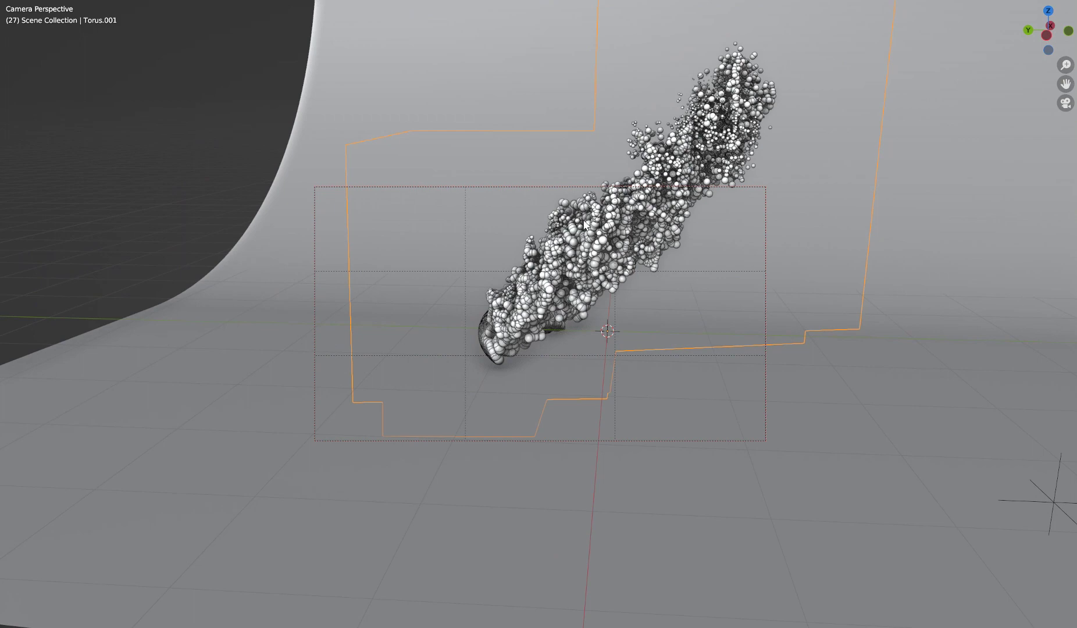
{"action": "key", "text": "ctrl+alt+space"}
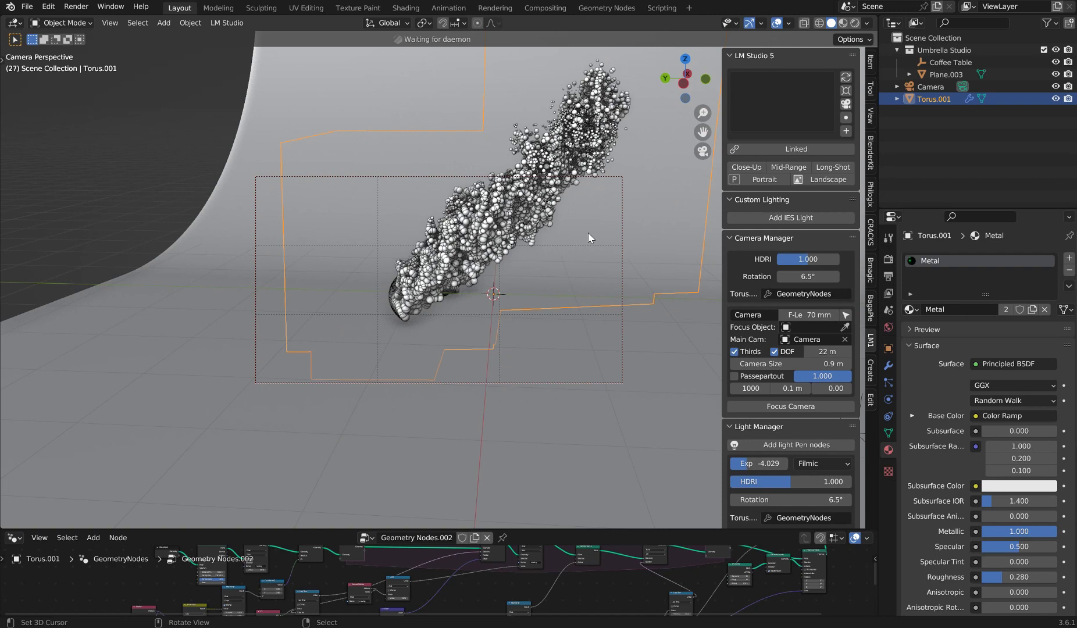
{"action": "middle_click_drag", "start_coordinate": [588, 232], "coordinate": [589, 211]}
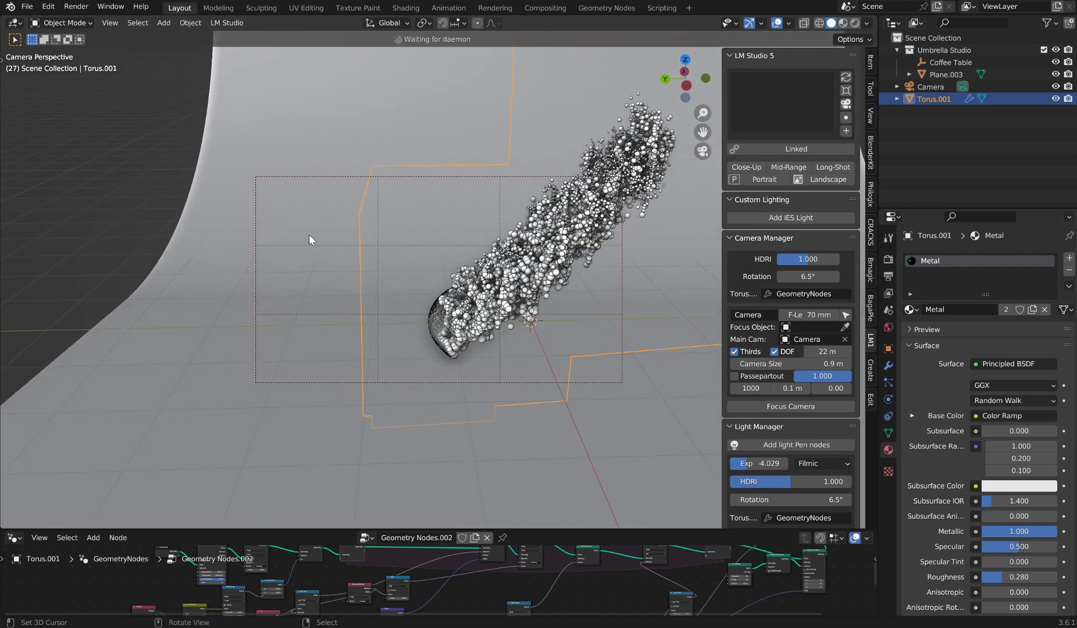
- Isolate the curved backdrop Plane.003 in local view, examine its shape, and return to the full scene
{"action": "left_click", "coordinate": [193, 255]}
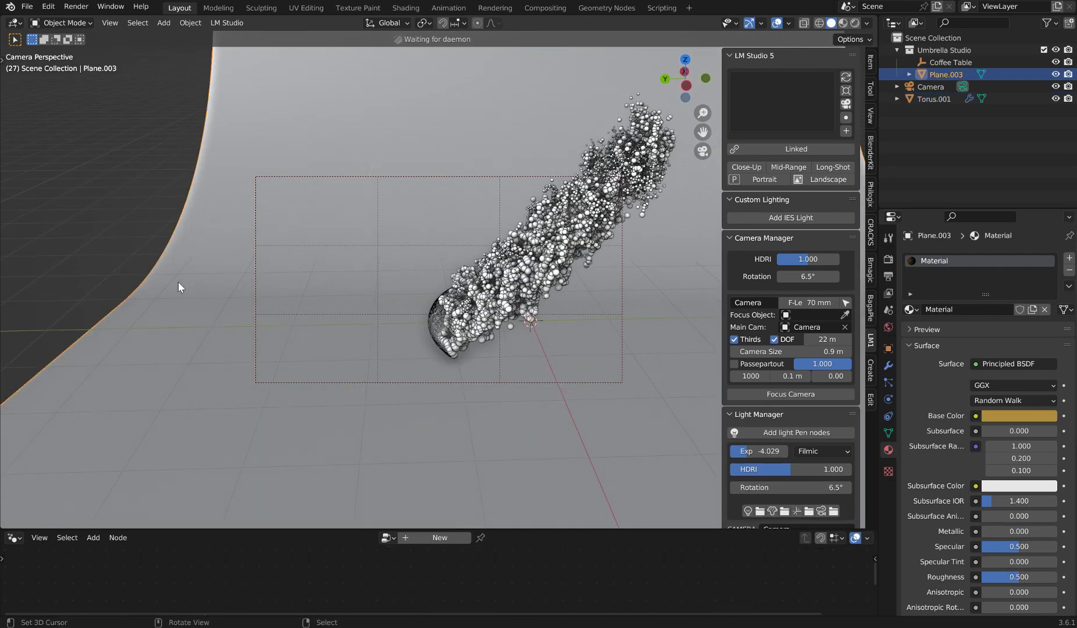
{"action": "key", "text": "KP_Divide"}
{"action": "middle_click_drag", "start_coordinate": [359, 271], "coordinate": [481, 245]}
{"action": "scroll", "coordinate": [475, 394], "scroll_direction": "up", "scroll_amount": 4}
{"action": "scroll", "coordinate": [459, 281], "scroll_direction": "down", "scroll_amount": 3}
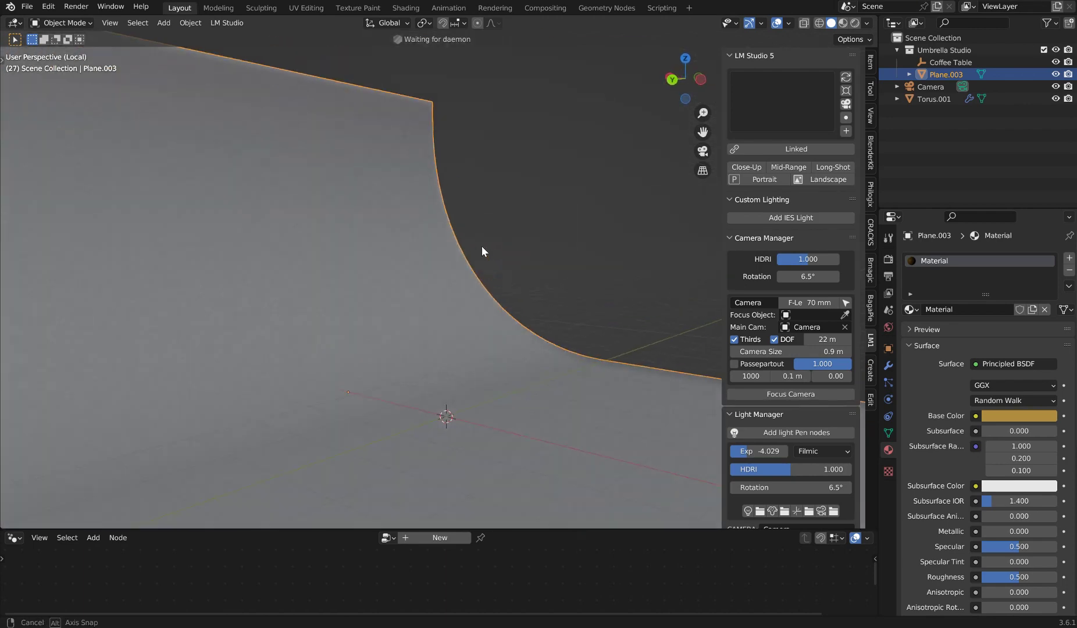
{"action": "scroll", "coordinate": [482, 245], "scroll_direction": "down", "scroll_amount": 3}
{"action": "mouse_move", "coordinate": [481, 285]}
{"action": "middle_mouse_down"}
{"action": "mouse_move", "coordinate": [441, 291]}
{"action": "mouse_move", "coordinate": [474, 279]}
{"action": "middle_mouse_up"}
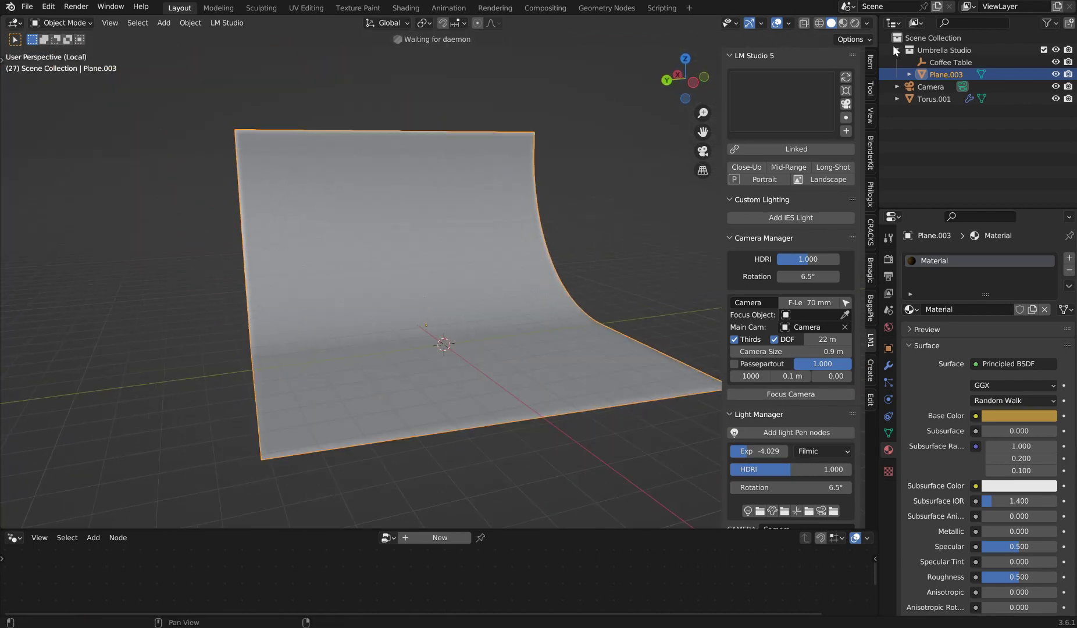
{"action": "scroll", "coordinate": [558, 254], "scroll_direction": "up", "scroll_amount": 2}
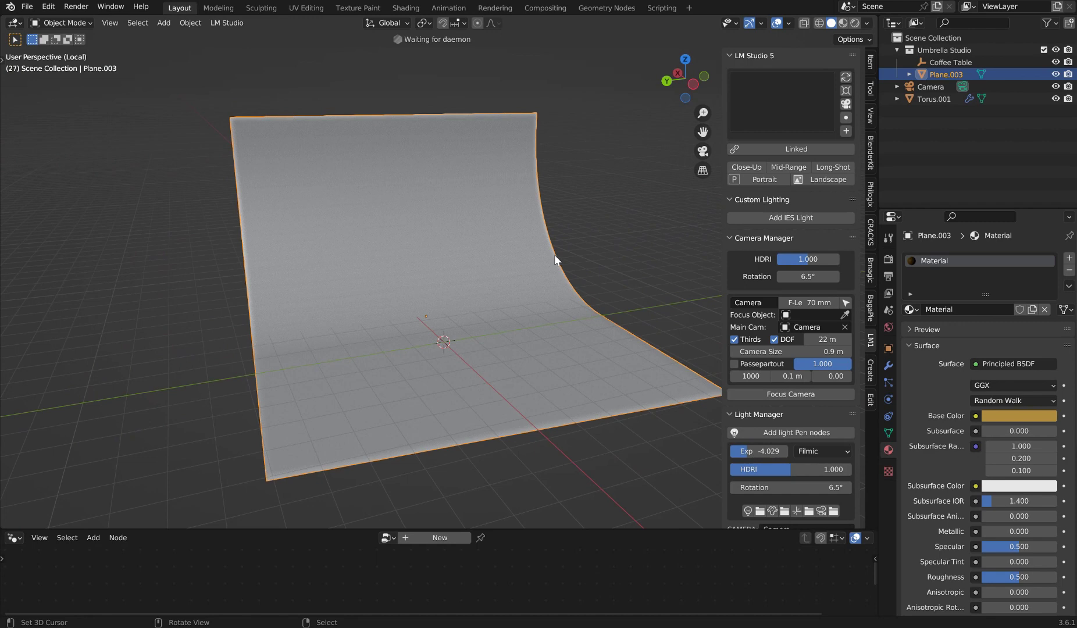
{"action": "key", "text": "KP_Divide"}
- Add a UV sphere at the scene origin and scale it up until it dwarfs the backdrop plane
{"action": "scroll", "coordinate": [500, 270], "scroll_direction": "down", "scroll_amount": 5}
{"action": "middle_click_drag", "start_coordinate": [498, 270], "coordinate": [504, 317]}
{"action": "scroll", "coordinate": [499, 346], "scroll_direction": "down", "scroll_amount": 8}
{"action": "scroll", "coordinate": [505, 317], "scroll_direction": "down", "scroll_amount": 8}
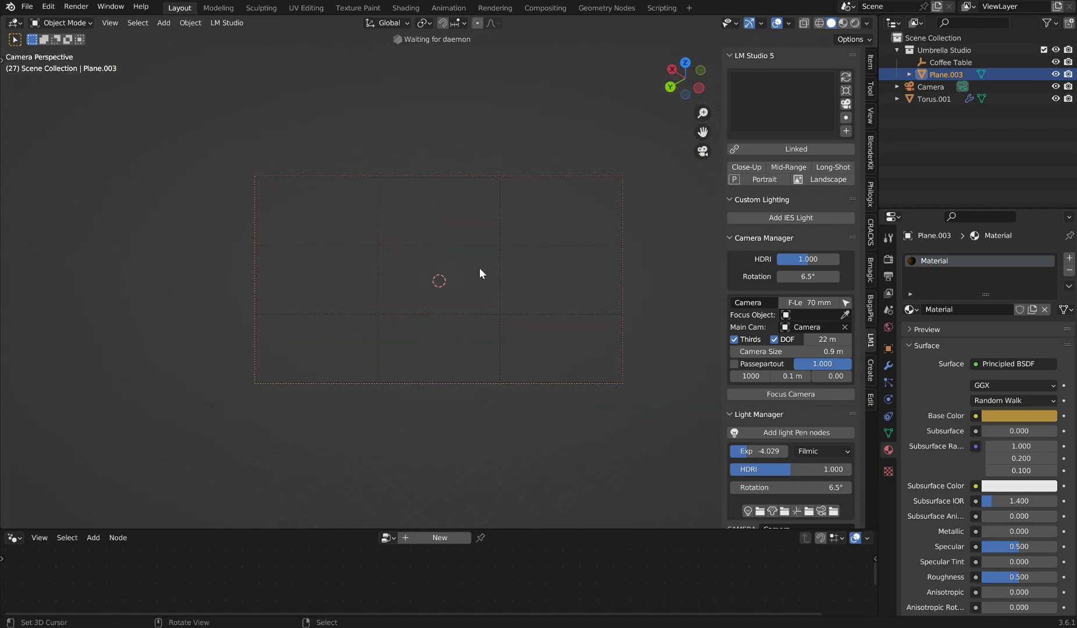
{"action": "scroll", "coordinate": [480, 268], "scroll_direction": "up", "scroll_amount": 6}
{"action": "key", "text": "shift+a"}
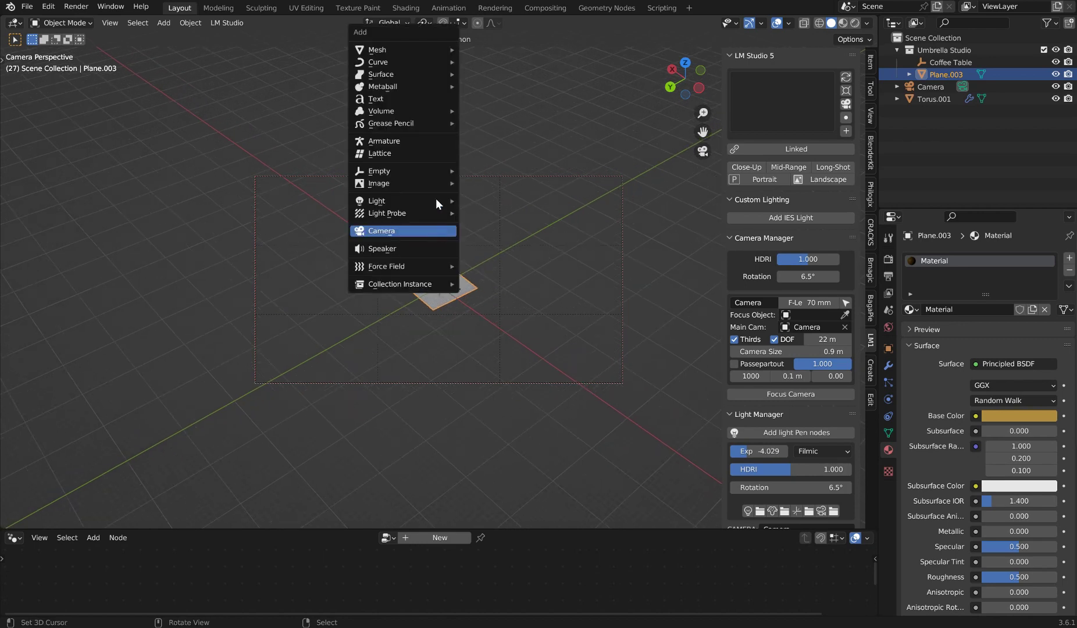
{"action": "mouse_move", "coordinate": [431, 49]}
{"action": "left_click", "coordinate": [504, 85]}
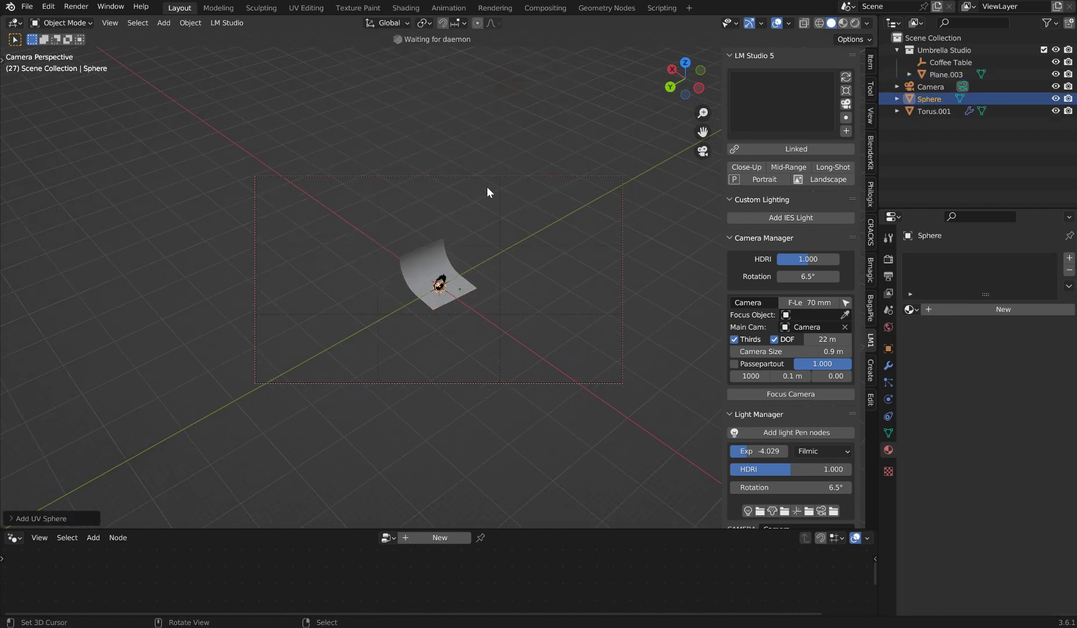
{"action": "key", "text": "s"}
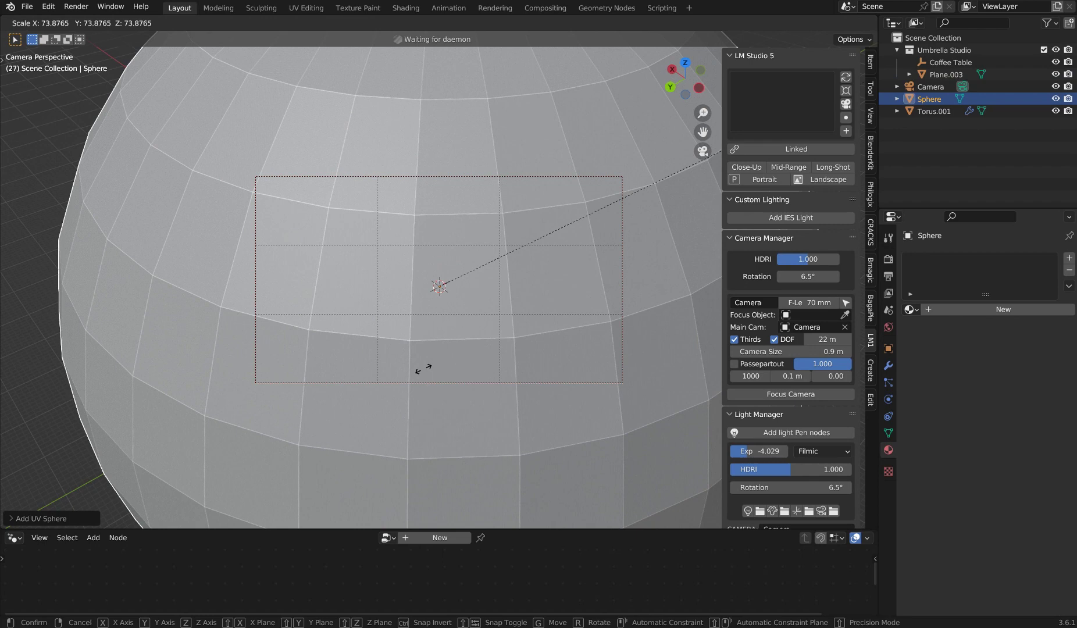
{"action": "left_click", "coordinate": [281, 453]}
{"action": "scroll", "coordinate": [378, 364], "scroll_direction": "down", "scroll_amount": 12}
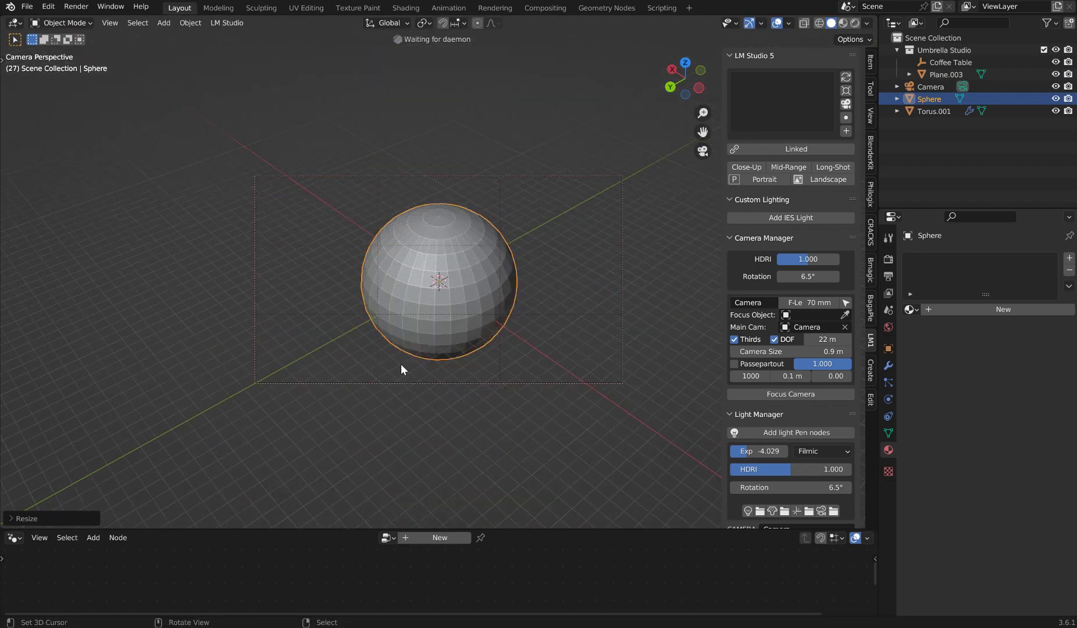
- Set the viewport's clip end distance to 10000 m for viewing the large sphere from far away
{"action": "key", "text": "ctrl+z"}
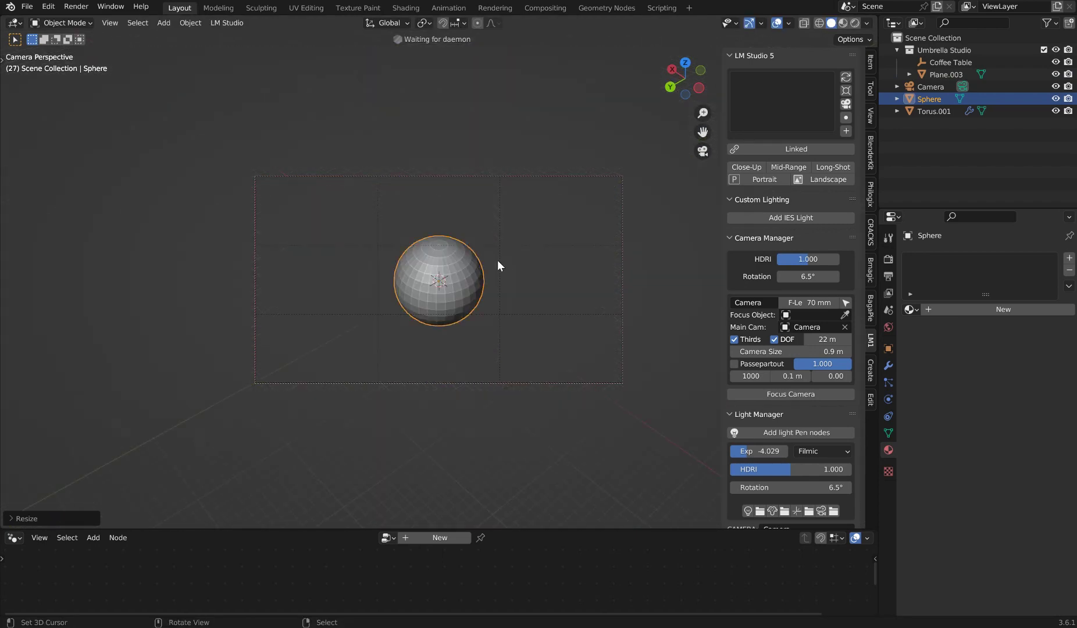
{"action": "key", "text": "ctrl+shift+z"}
{"action": "middle_click_drag", "start_coordinate": [538, 224], "coordinate": [515, 199]}
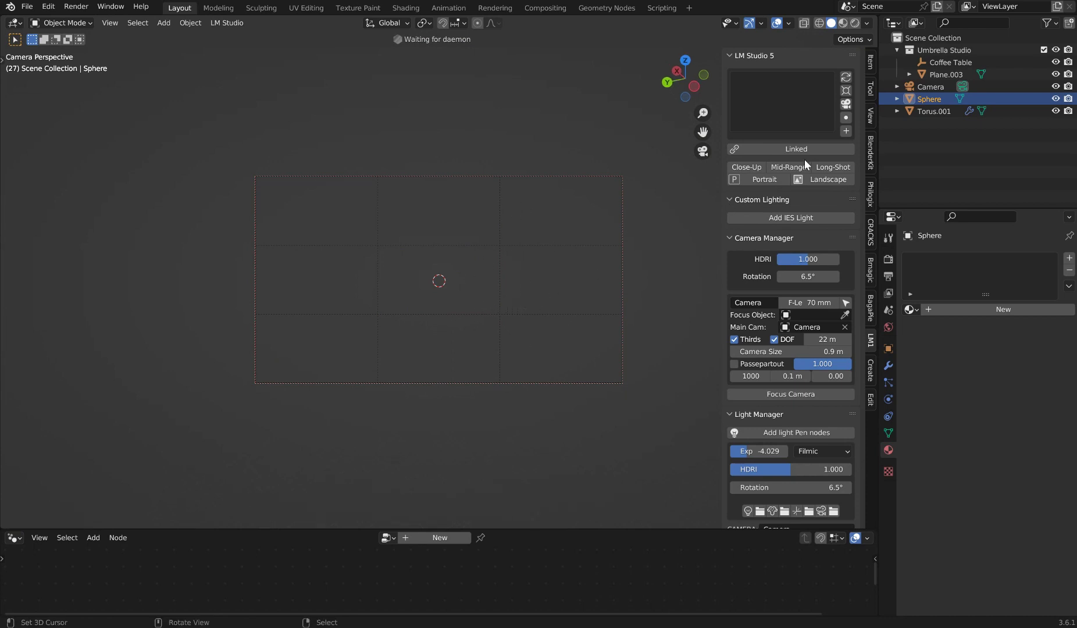
{"action": "left_click", "coordinate": [871, 115]}
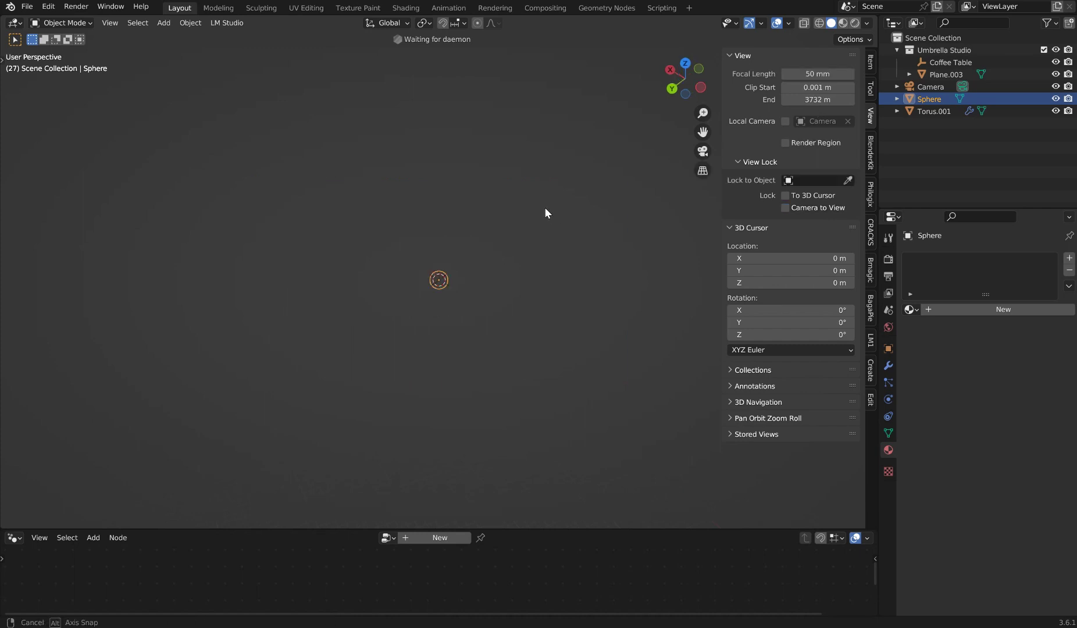
{"action": "middle_click_drag", "start_coordinate": [545, 208], "coordinate": [551, 216]}
{"action": "scroll", "coordinate": [533, 271], "scroll_direction": "up", "scroll_amount": 2}
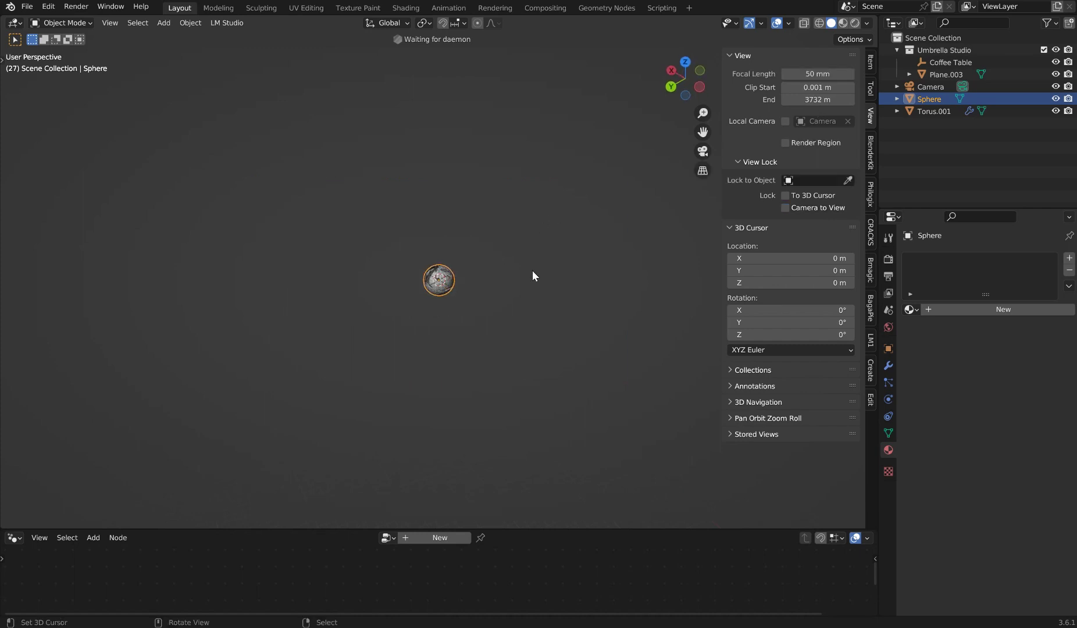
{"action": "scroll", "coordinate": [532, 270], "scroll_direction": "up", "scroll_amount": 3}
{"action": "double_click", "coordinate": [820, 99]}
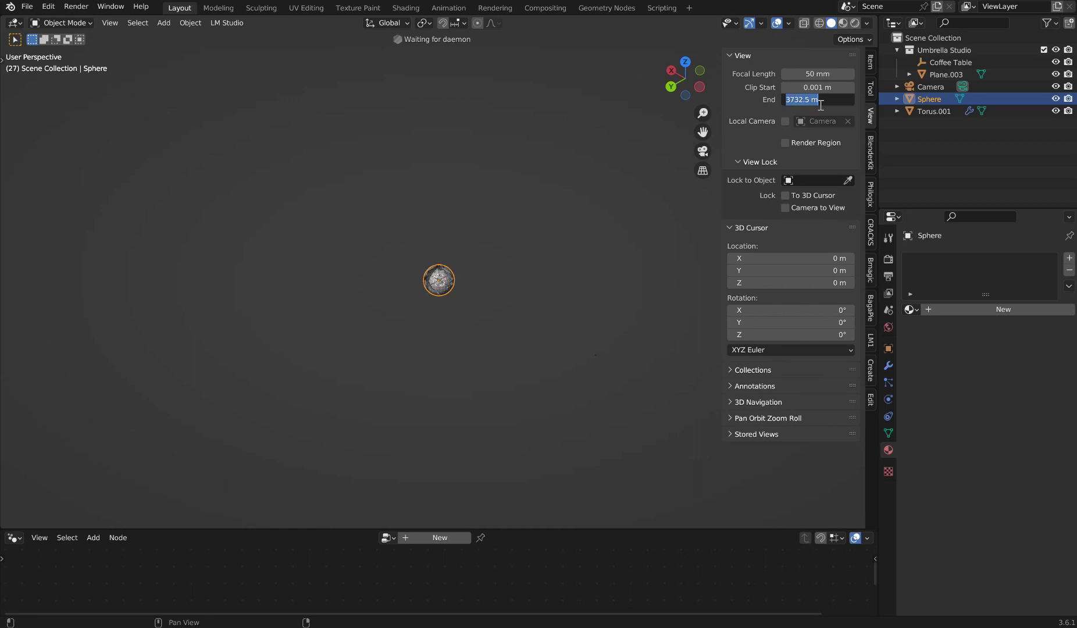
{"action": "type", "text": "10000"}
{"action": "key", "text": "Return"}
- Raise the viewport's clip start distance to about 2.2 m and check the sphere's display at different distances
{"action": "left_click_drag", "start_coordinate": [818, 87], "coordinate": [844, 87]}
{"action": "scroll", "coordinate": [565, 269], "scroll_direction": "up", "scroll_amount": 6}
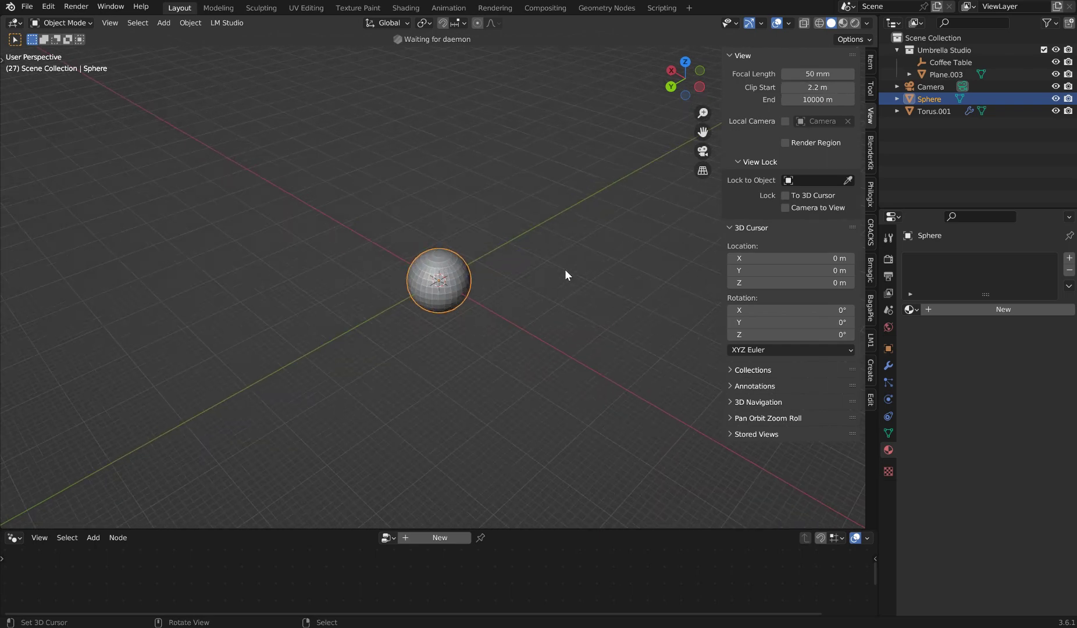
{"action": "scroll", "coordinate": [564, 269], "scroll_direction": "down", "scroll_amount": 5}
{"action": "scroll", "coordinate": [553, 270], "scroll_direction": "up", "scroll_amount": 6}
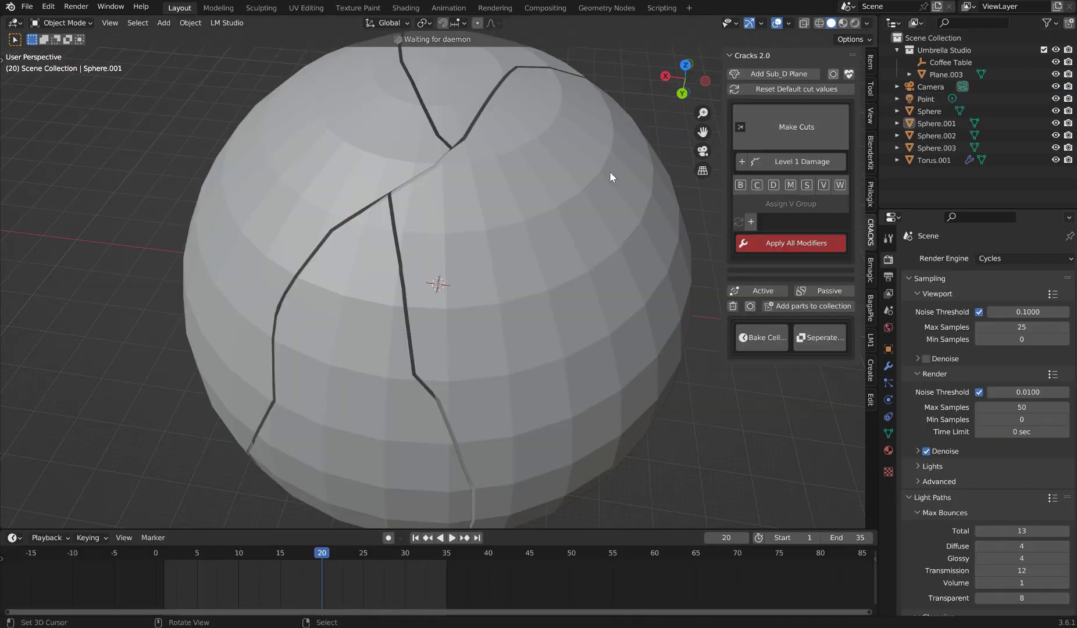
- Set the interface's resolution scale to 1.2 in the Blender preferences
{"action": "scroll", "coordinate": [571, 169], "scroll_direction": "down", "scroll_amount": 3}
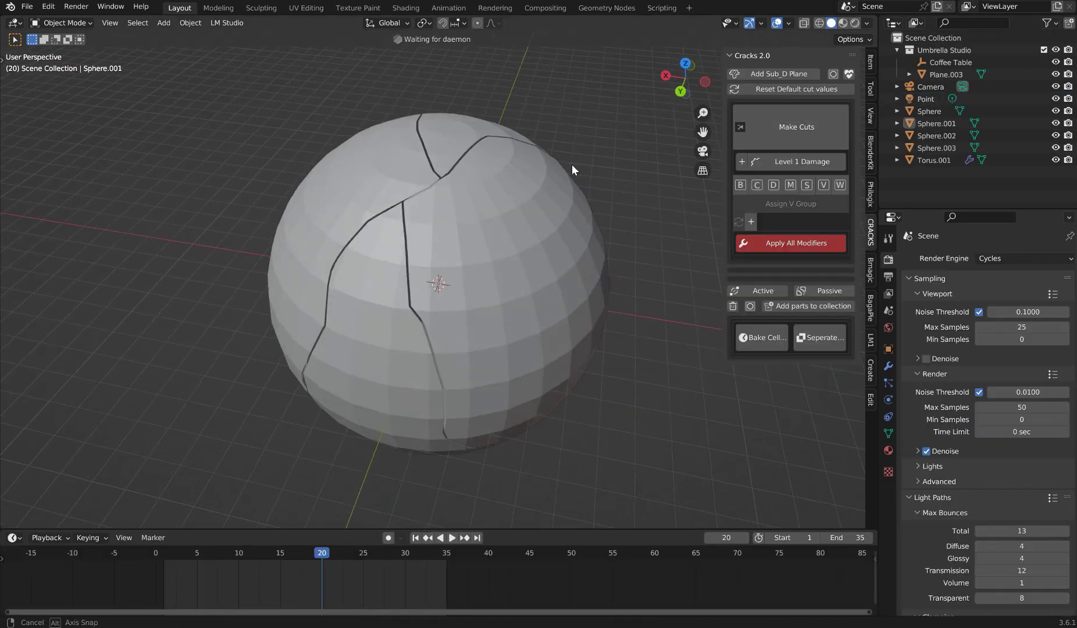
{"action": "left_click", "coordinate": [47, 6]}
{"action": "left_click", "coordinate": [92, 193]}
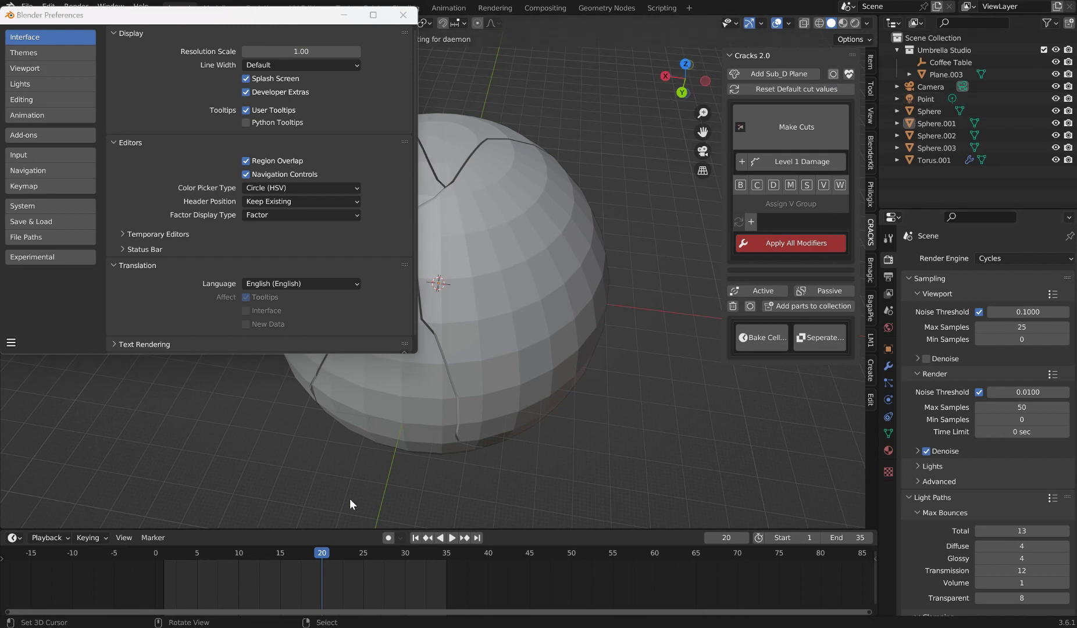
{"action": "left_click", "coordinate": [301, 51]}
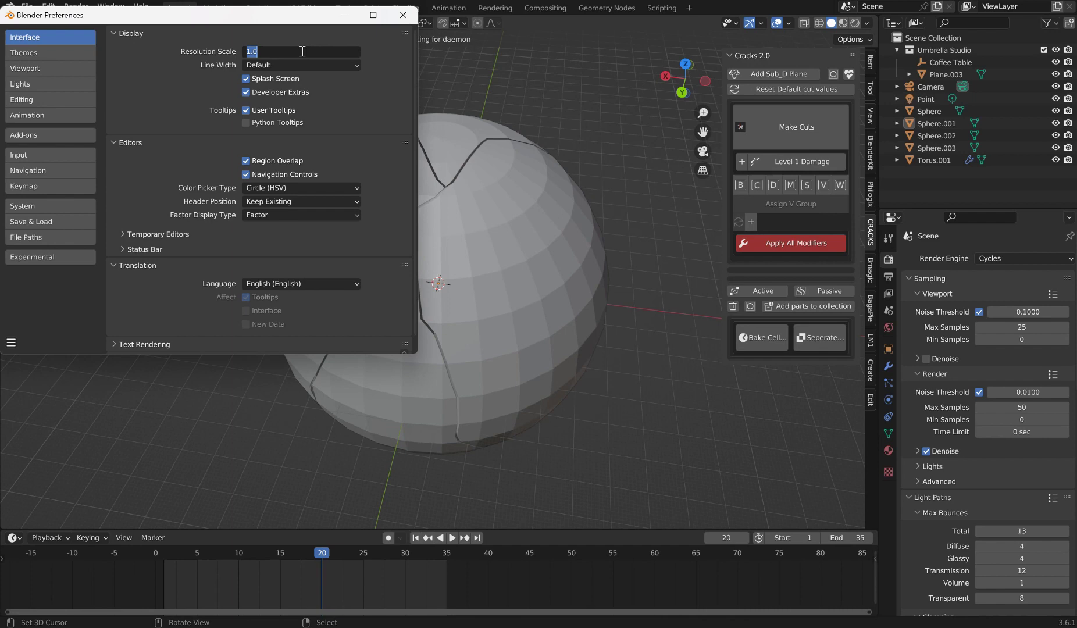
{"action": "type", "text": "1.2"}
{"action": "key", "text": "Return"}
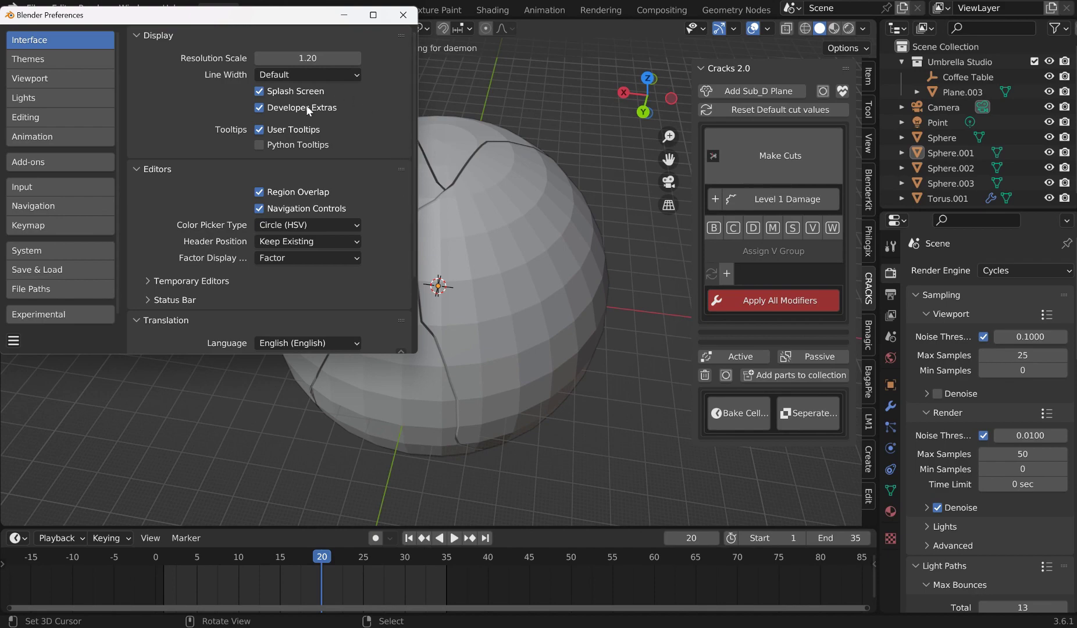
- Reduce the interface's resolution scale to 0.83, close the preferences and look over the resulting layout
{"action": "left_click_drag", "start_coordinate": [286, 60], "coordinate": [230, 60]}
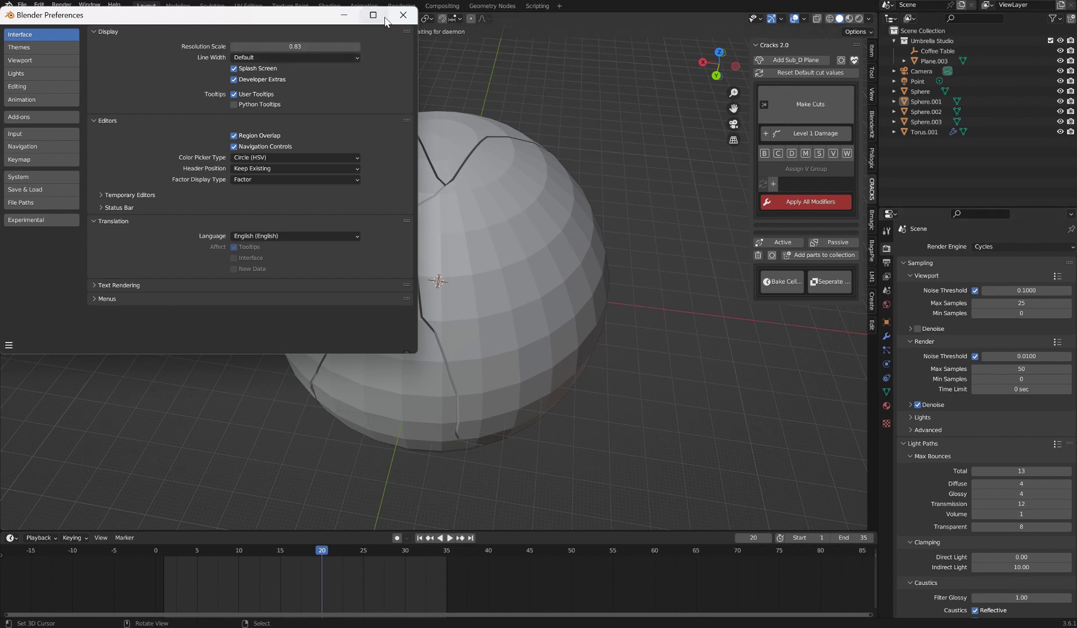
{"action": "left_click", "coordinate": [403, 15]}
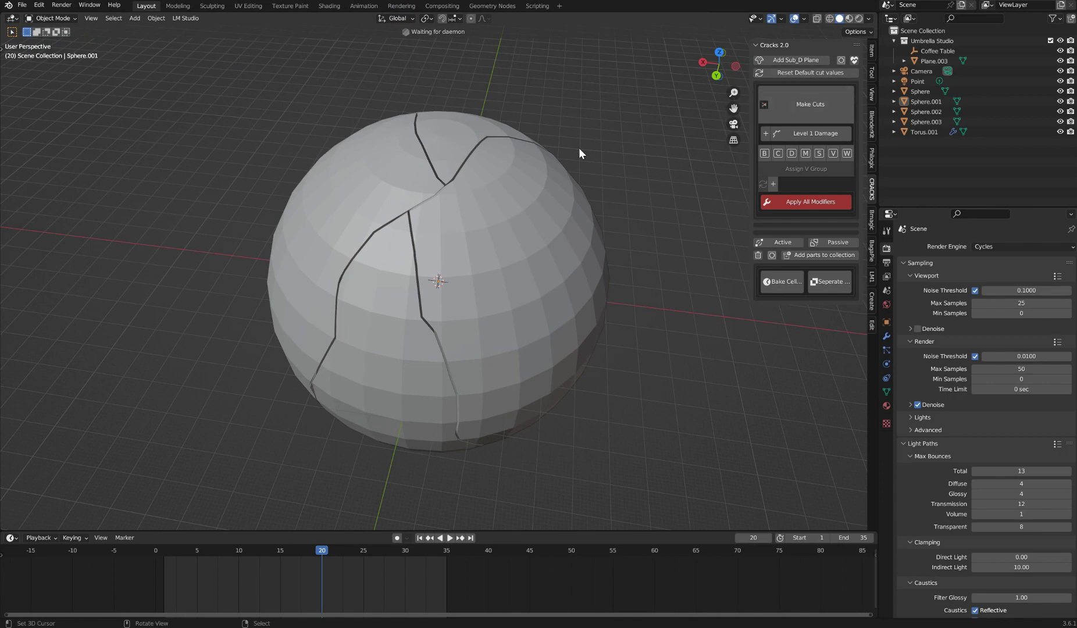
{"action": "middle_click_drag", "start_coordinate": [579, 154], "coordinate": [46, 3]}
- Set the interface's resolution scale back to 1.2 in the preferences and close them
{"action": "left_click", "coordinate": [46, 3]}
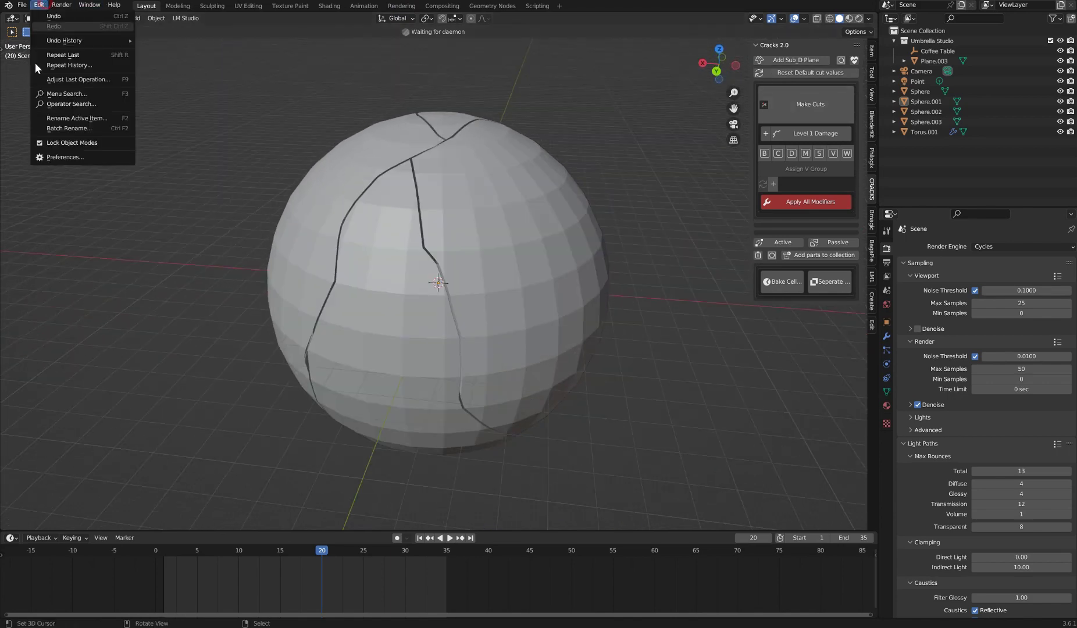
{"action": "left_click", "coordinate": [51, 156]}
{"action": "left_click", "coordinate": [247, 44]}
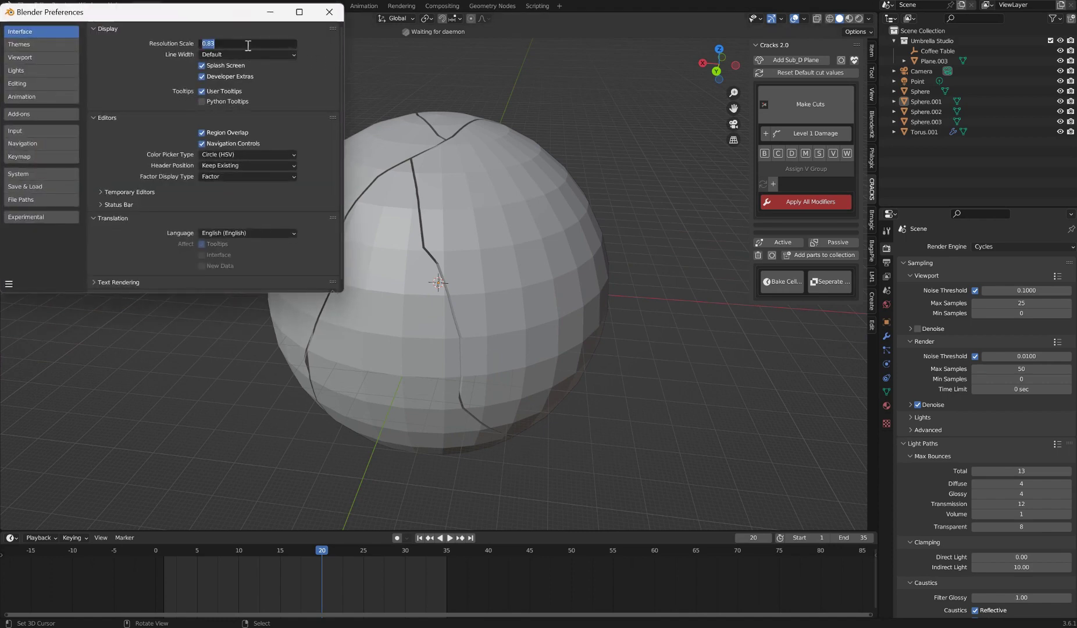
{"action": "type", "text": "1.2"}
{"action": "key", "text": "Return"}
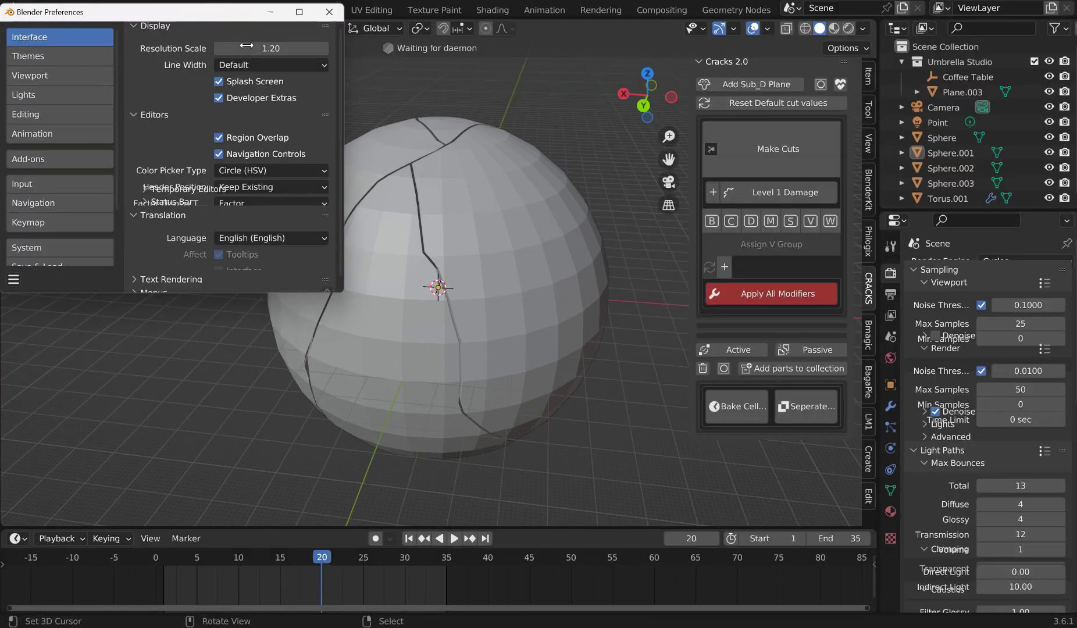
{"action": "left_click", "coordinate": [329, 12]}
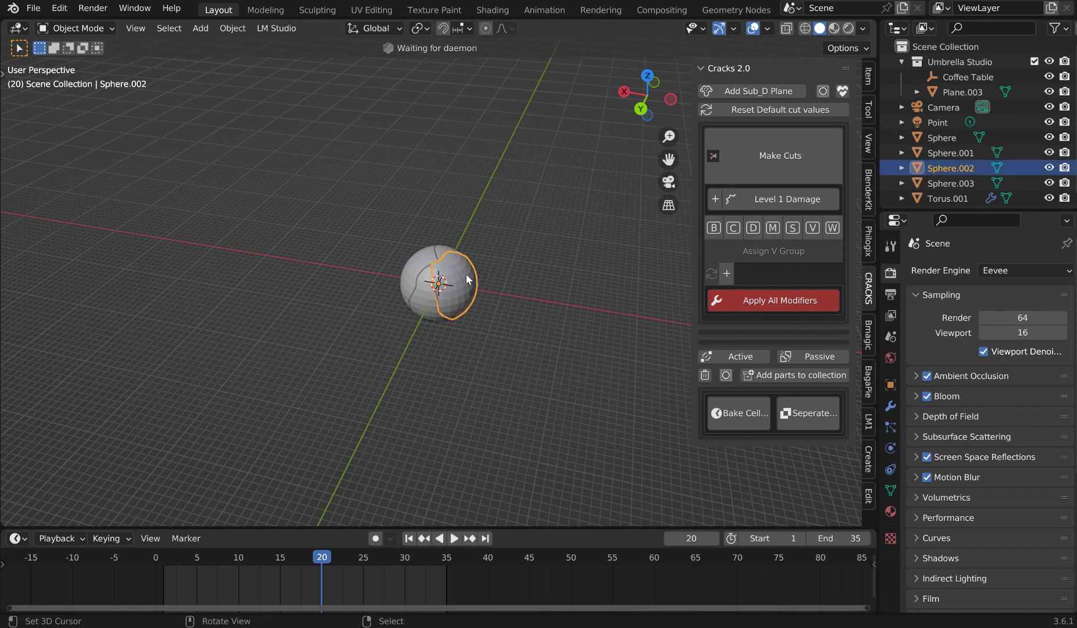
- Zoom far out from the cracked sphere and select the Point light followed by the Sphere.001 piece in the outliner
{"action": "scroll", "coordinate": [530, 254], "scroll_direction": "down", "scroll_amount": 8}
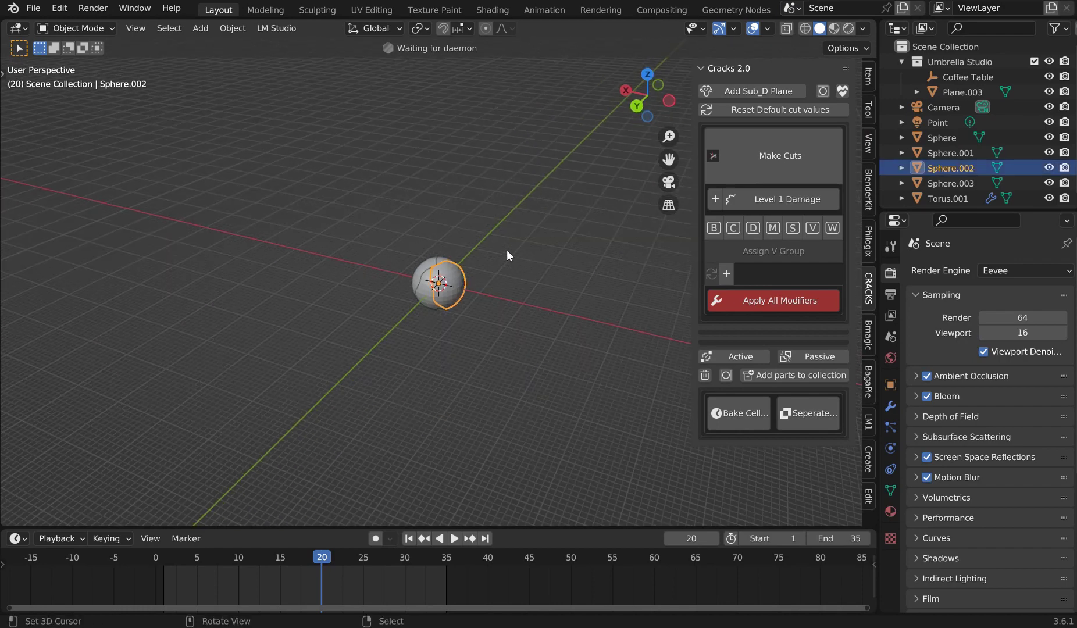
{"action": "middle_click_drag", "start_coordinate": [499, 265], "coordinate": [448, 291]}
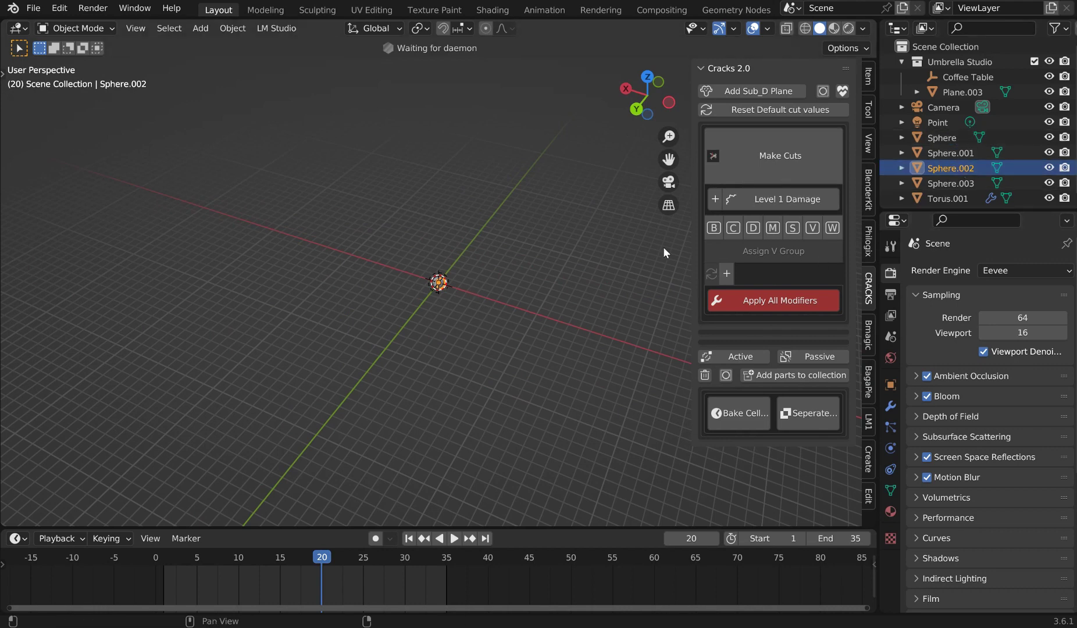
{"action": "scroll", "coordinate": [547, 267], "scroll_direction": "down", "scroll_amount": 5}
{"action": "middle_click_drag", "start_coordinate": [544, 268], "coordinate": [521, 261]}
{"action": "scroll", "coordinate": [442, 280], "scroll_direction": "up", "scroll_amount": 3}
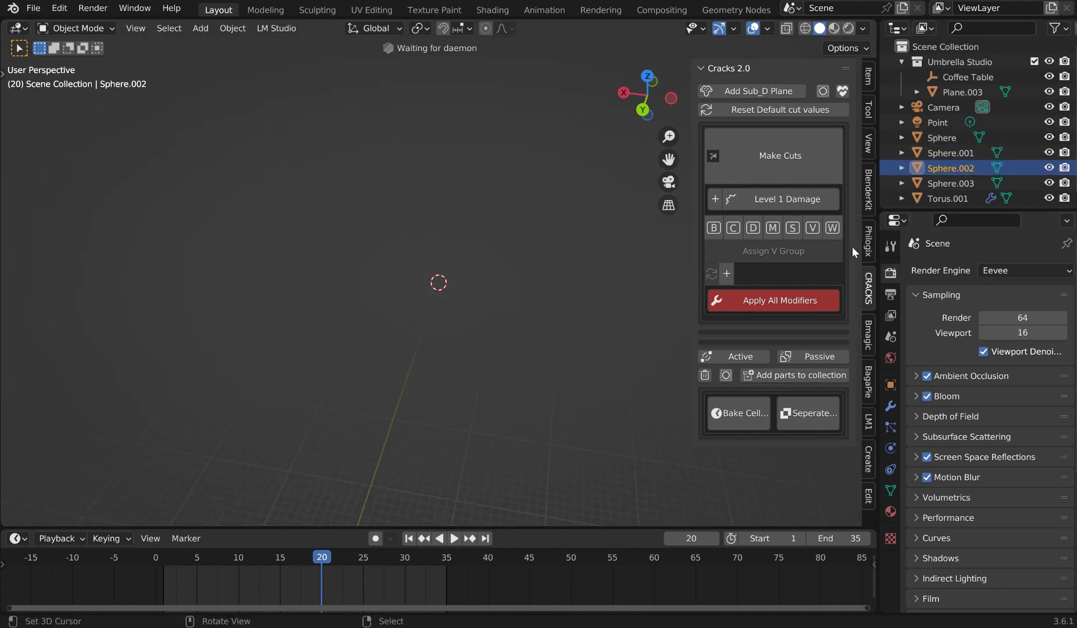
{"action": "left_click", "coordinate": [944, 124]}
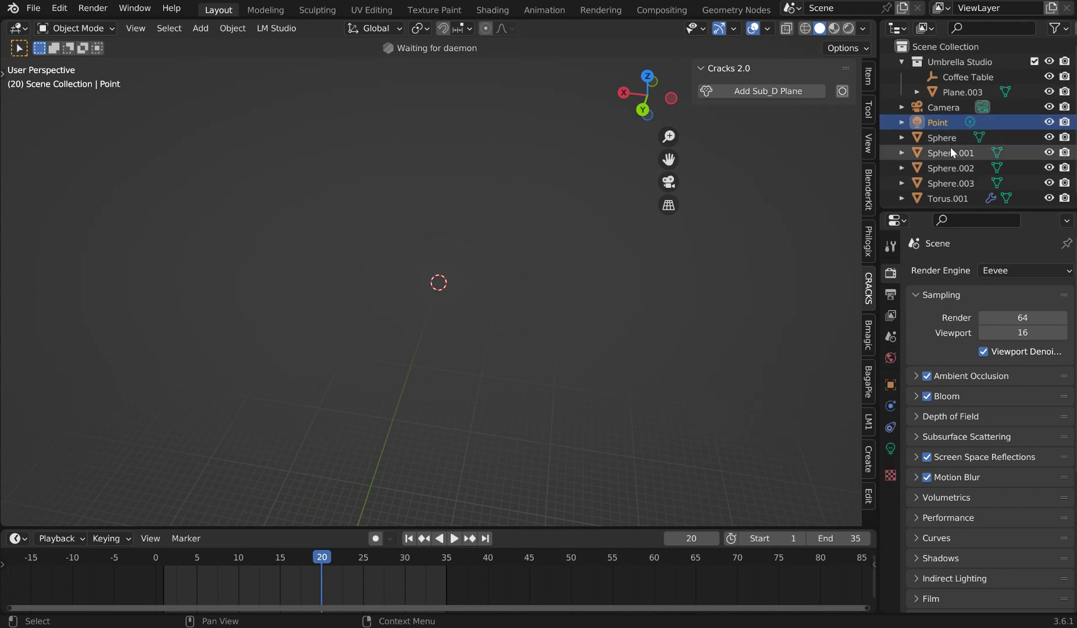
{"action": "left_click", "coordinate": [950, 149]}
- Add the viewport's Frame Selected command to the Quick Favorites
{"action": "left_click", "coordinate": [143, 29]}
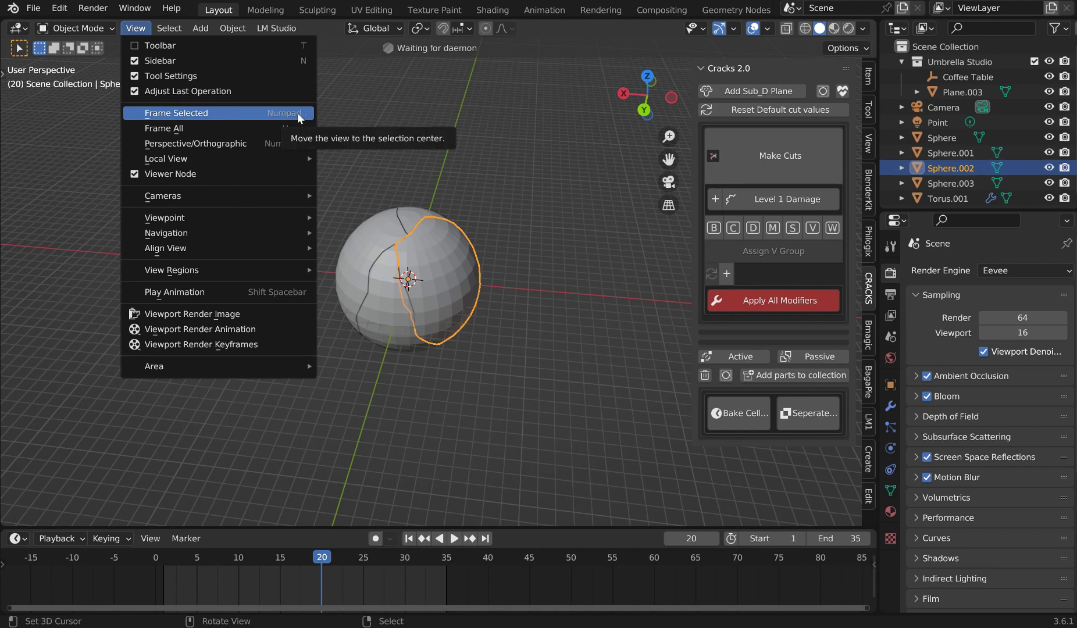
{"action": "right_click", "coordinate": [235, 114]}
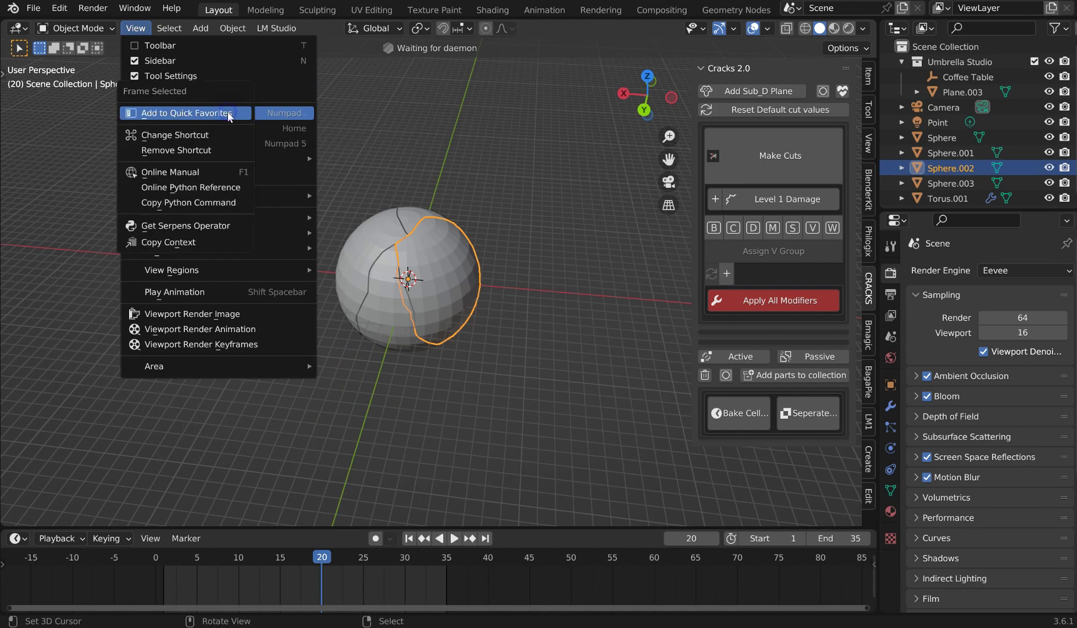
{"action": "key", "text": "Escape"}
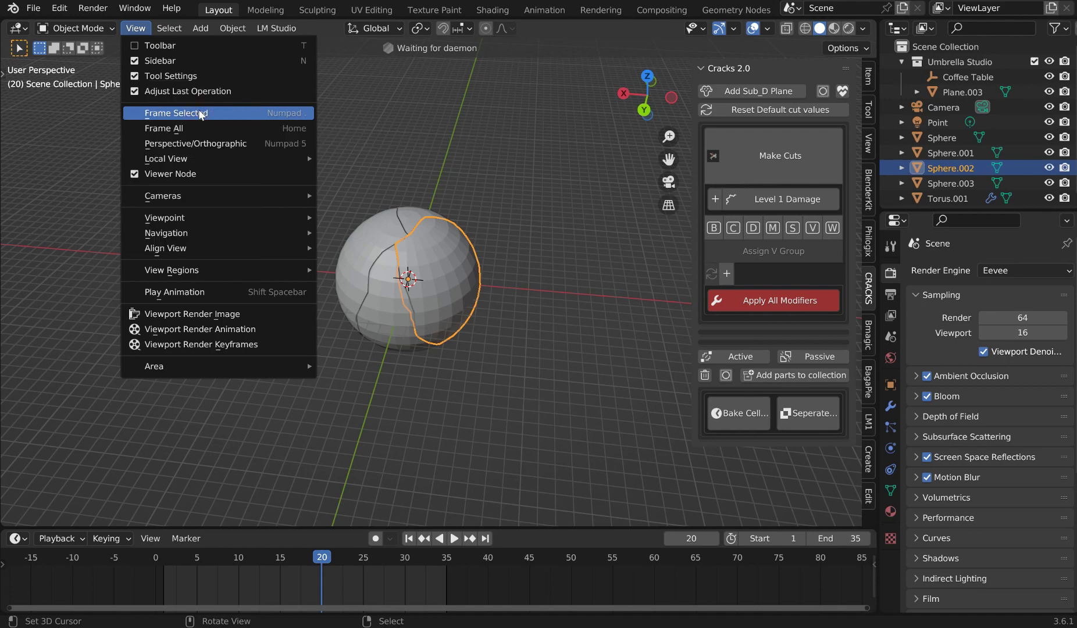
- Select the Sphere.002 piece in the viewport and frame it with the Frame Selected entry in Quick Favorites
{"action": "key", "text": "q"}
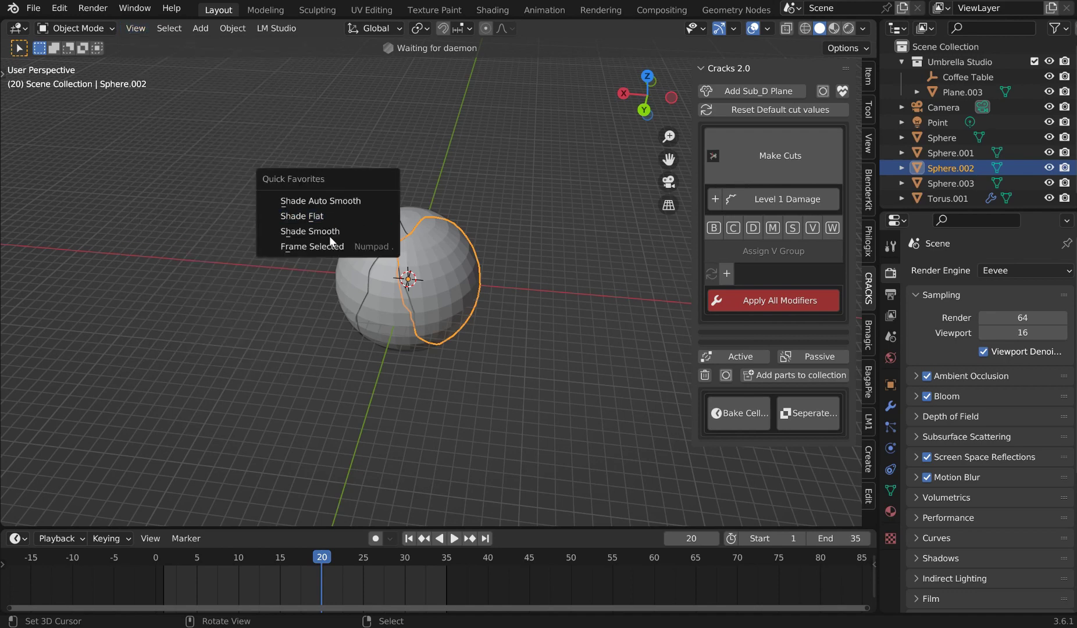
{"action": "left_click", "coordinate": [317, 246]}
{"action": "key", "text": "q"}
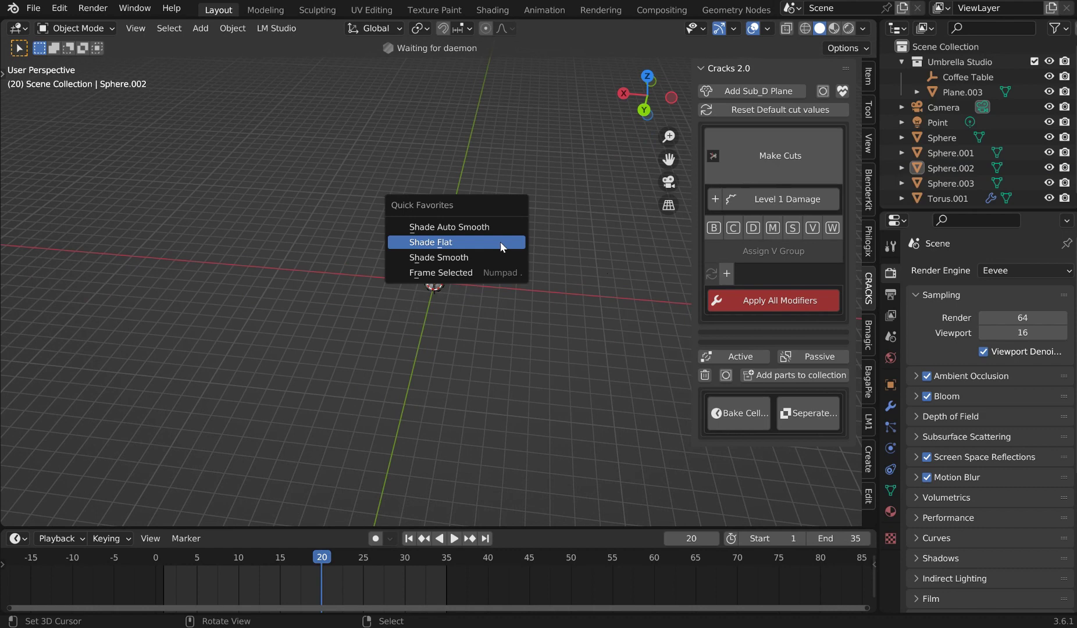
{"action": "left_click", "coordinate": [500, 246]}
{"action": "left_click", "coordinate": [437, 285]}
{"action": "key", "text": "q"}
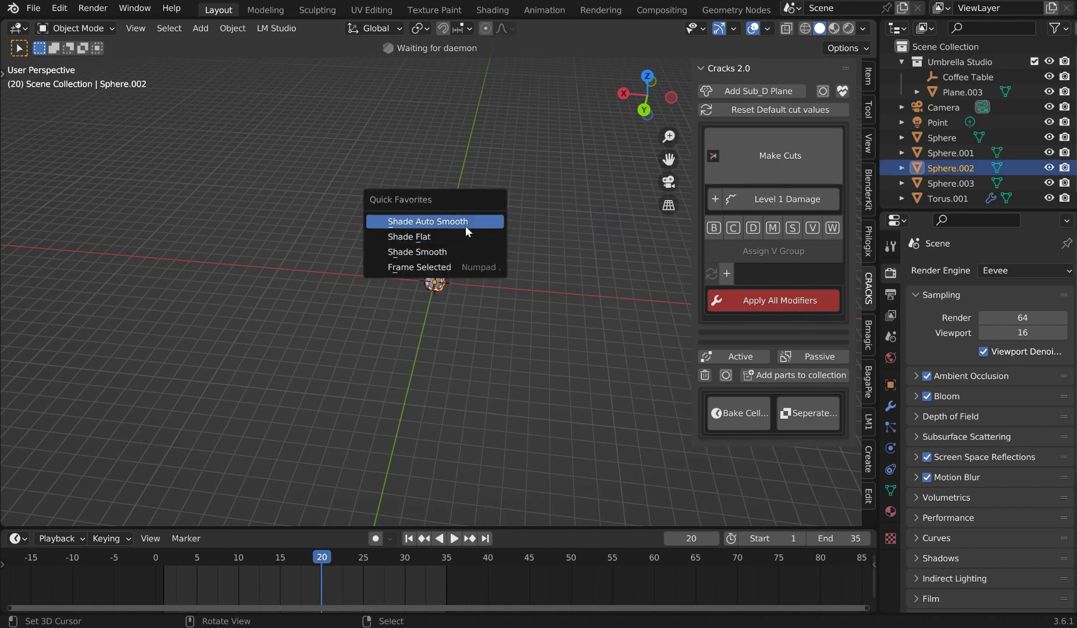
{"action": "left_click", "coordinate": [442, 267]}
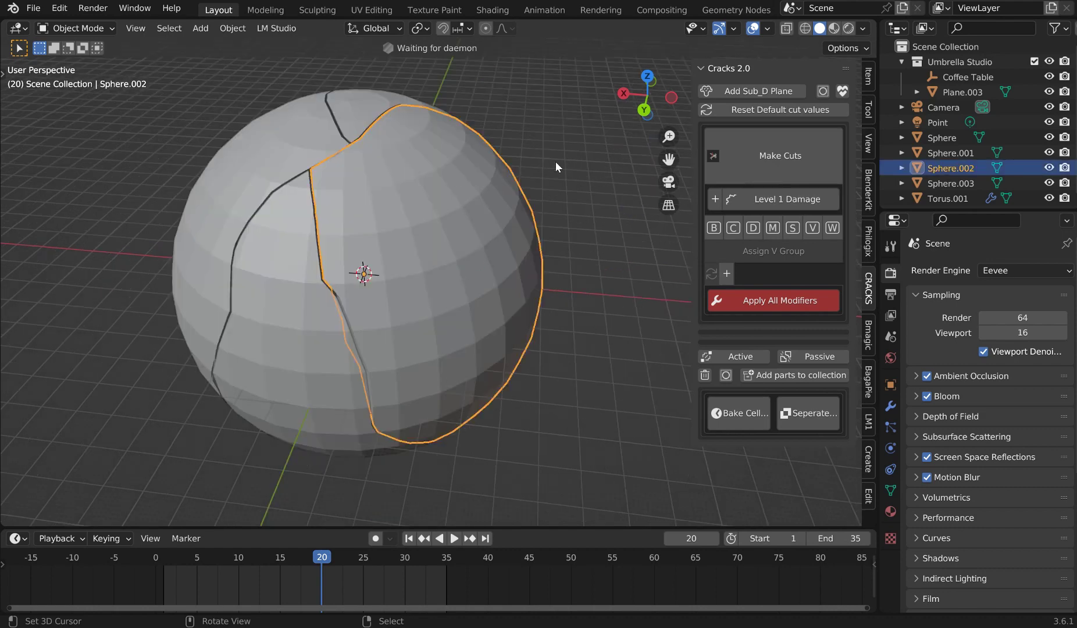
- Deselect everything and view the cracked sphere from the front in orthographic projection
{"action": "scroll", "coordinate": [556, 162], "scroll_direction": "down", "scroll_amount": 3}
{"action": "key", "text": "alt+a"}
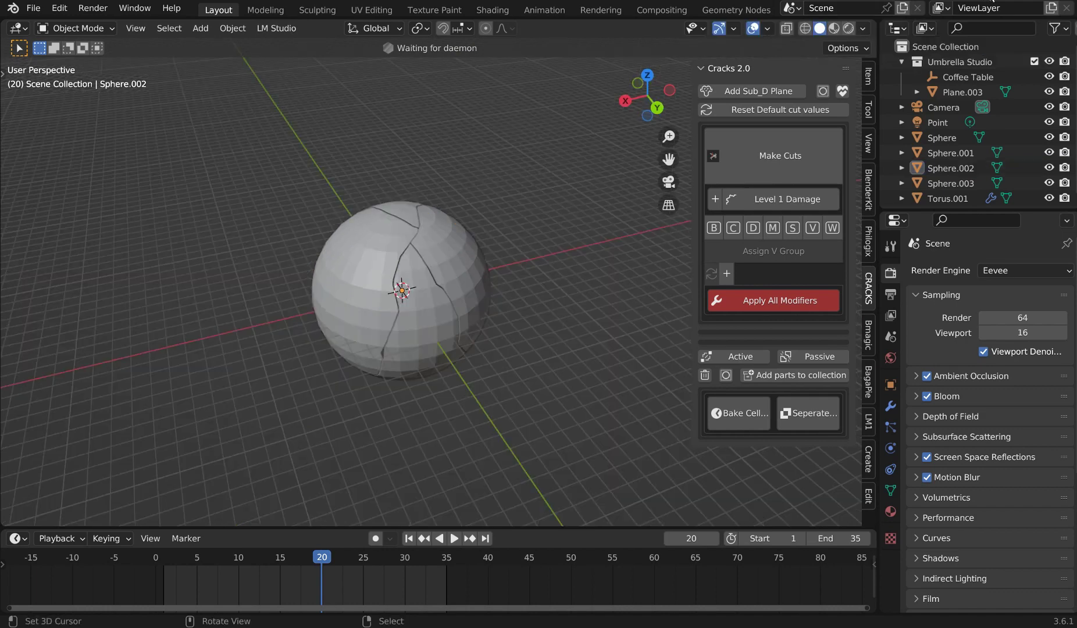
{"action": "middle_click_drag", "start_coordinate": [594, 220], "coordinate": [580, 197]}
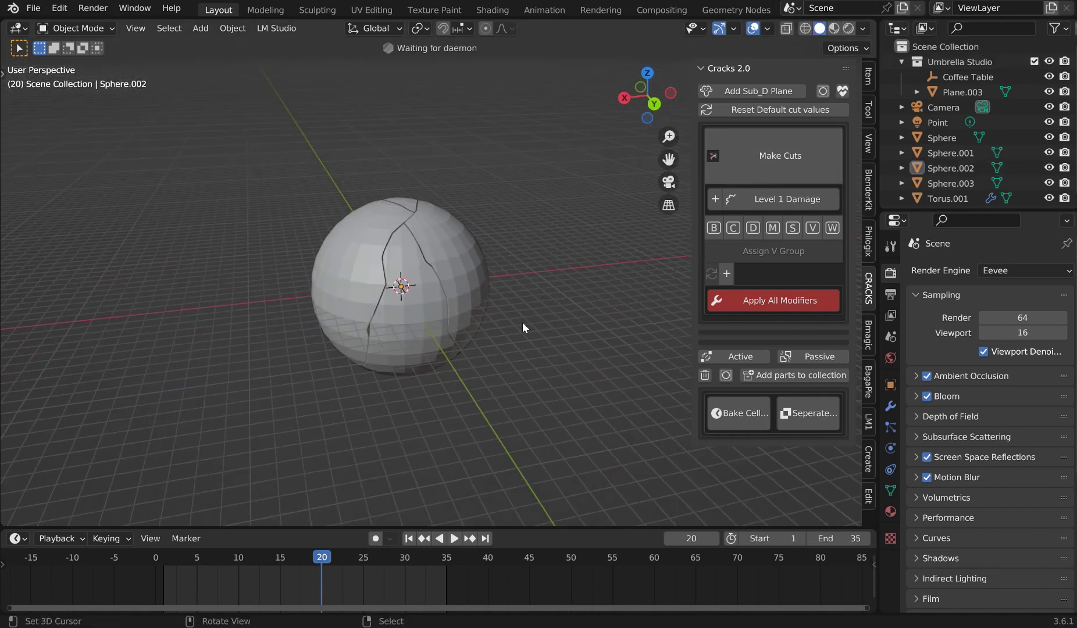
{"action": "scroll", "coordinate": [532, 322], "scroll_direction": "up", "scroll_amount": 2}
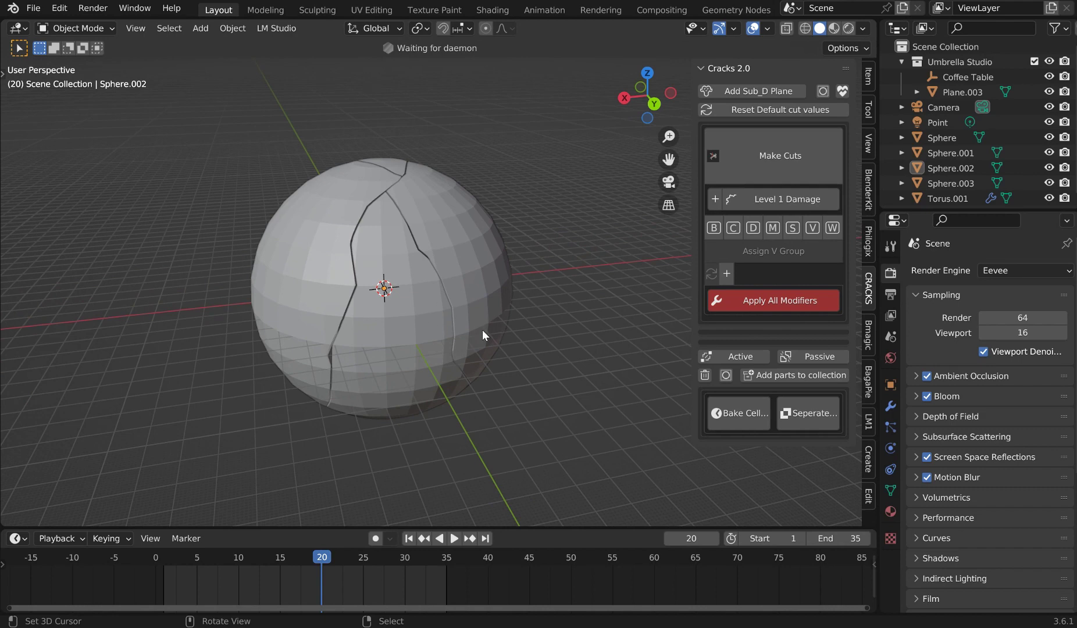
{"action": "key", "text": "KP_1"}
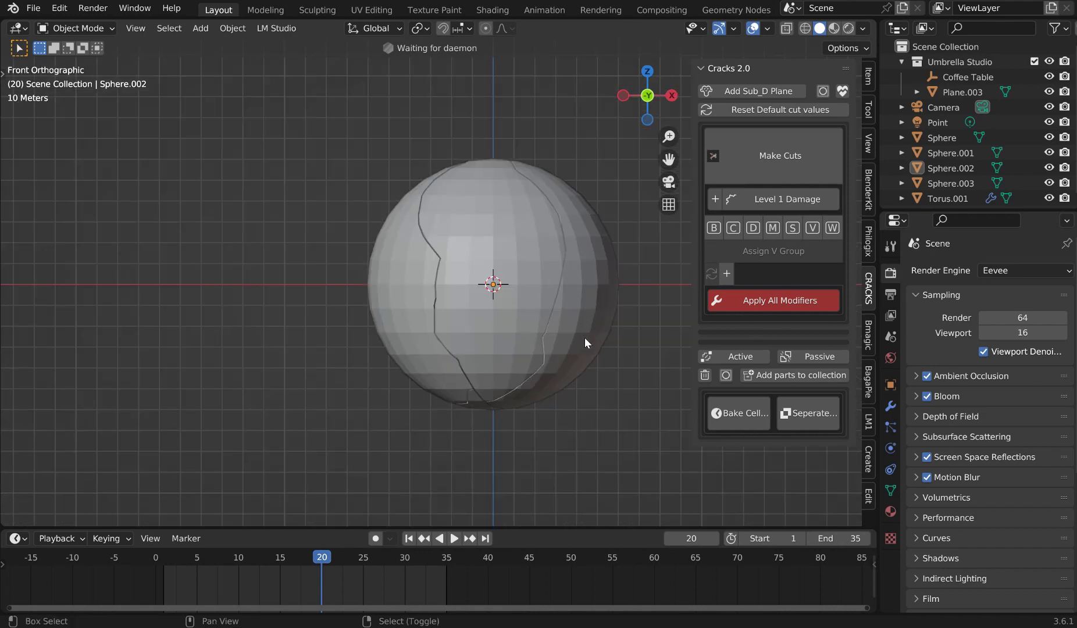
{"action": "middle_click_drag", "start_coordinate": [586, 338], "coordinate": [523, 317], "text": "shift"}
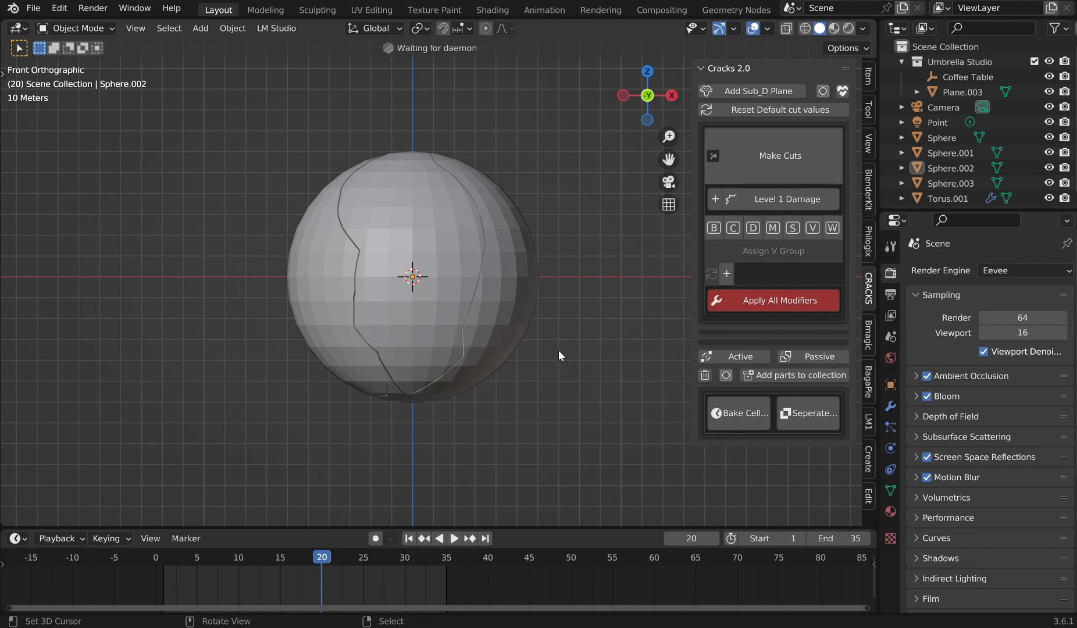
- Clip the viewport in perspective to a region around the sphere's lower half and inspect the exposed interior
{"action": "left_click_drag", "start_coordinate": [605, 416], "coordinate": [511, 349]}
{"action": "middle_click_drag", "start_coordinate": [544, 309], "coordinate": [602, 404]}
{"action": "left_click_drag", "start_coordinate": [601, 409], "coordinate": [485, 411]}
{"action": "key", "text": "b"}
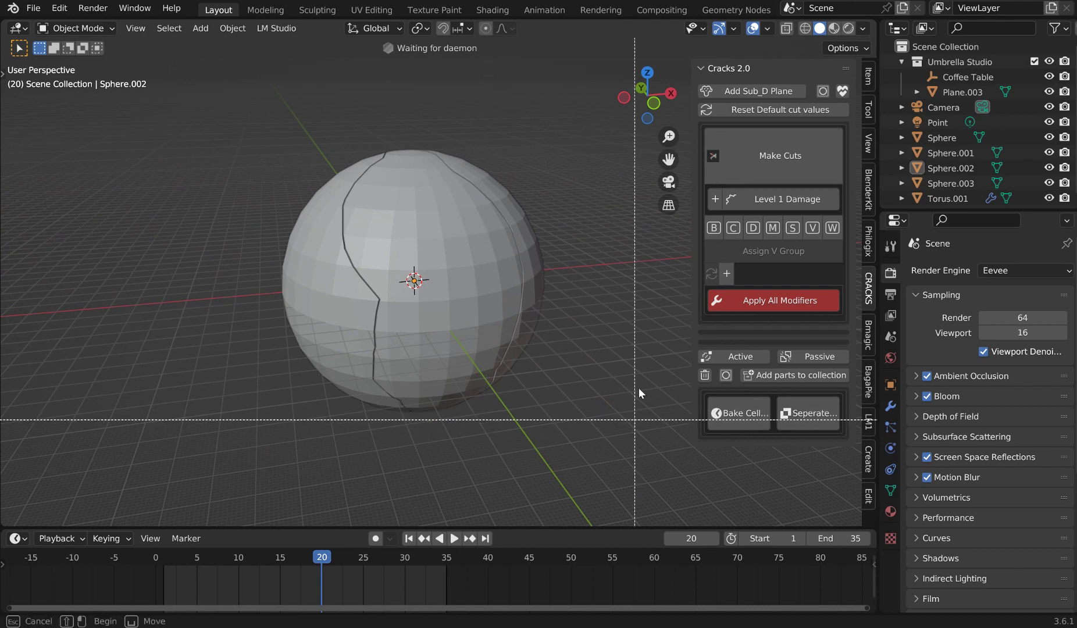
{"action": "left_click_drag", "start_coordinate": [585, 453], "coordinate": [256, 257]}
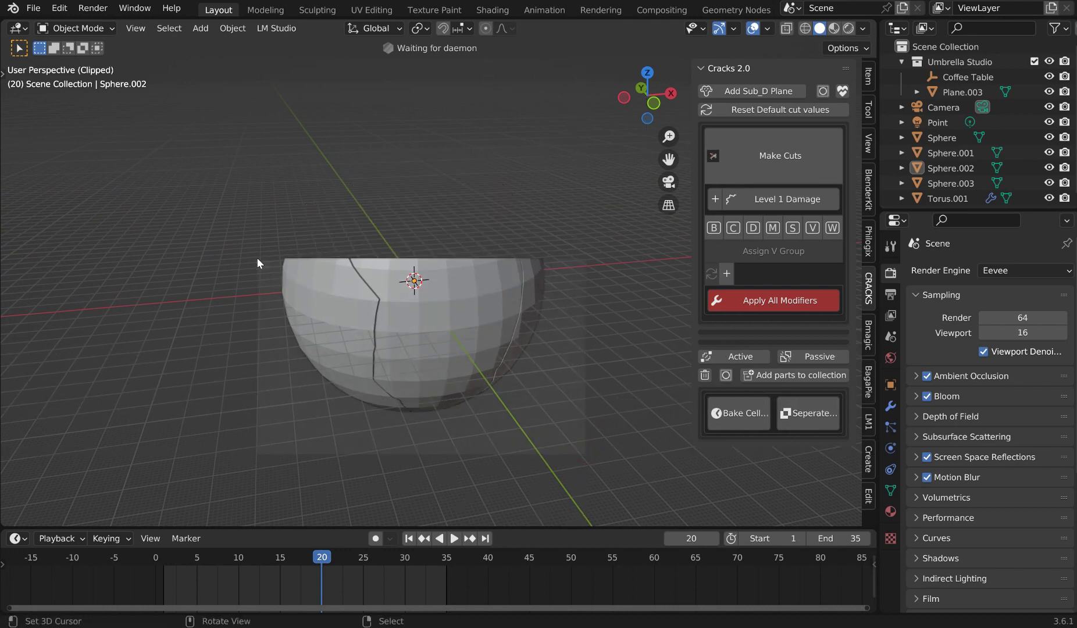
{"action": "middle_click_drag", "start_coordinate": [377, 229], "coordinate": [389, 271]}
{"action": "scroll", "coordinate": [498, 317], "scroll_direction": "up", "scroll_amount": 4}
{"action": "scroll", "coordinate": [494, 311], "scroll_direction": "down", "scroll_amount": 3}
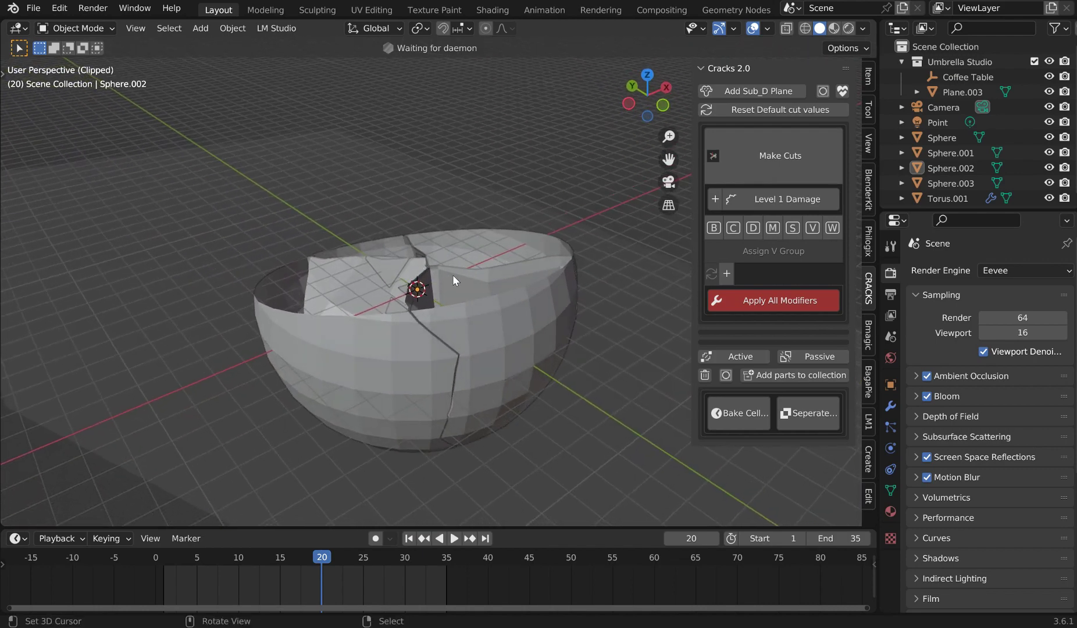
- Try moving the Sphere.002 piece upward out of the clipped region
{"action": "left_click", "coordinate": [417, 356]}
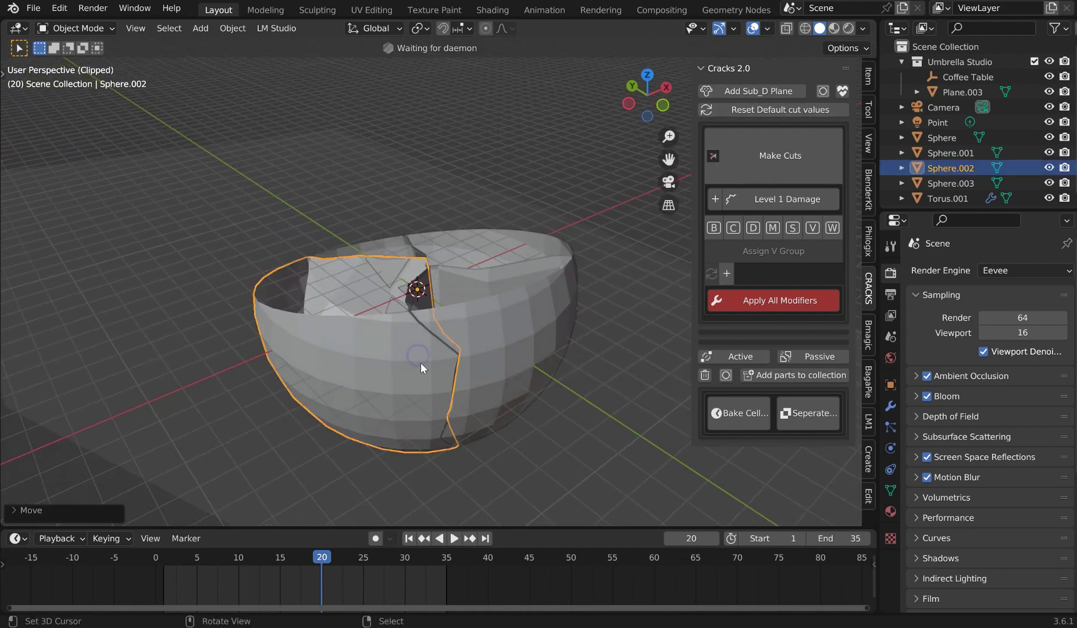
{"action": "key", "text": "g"}
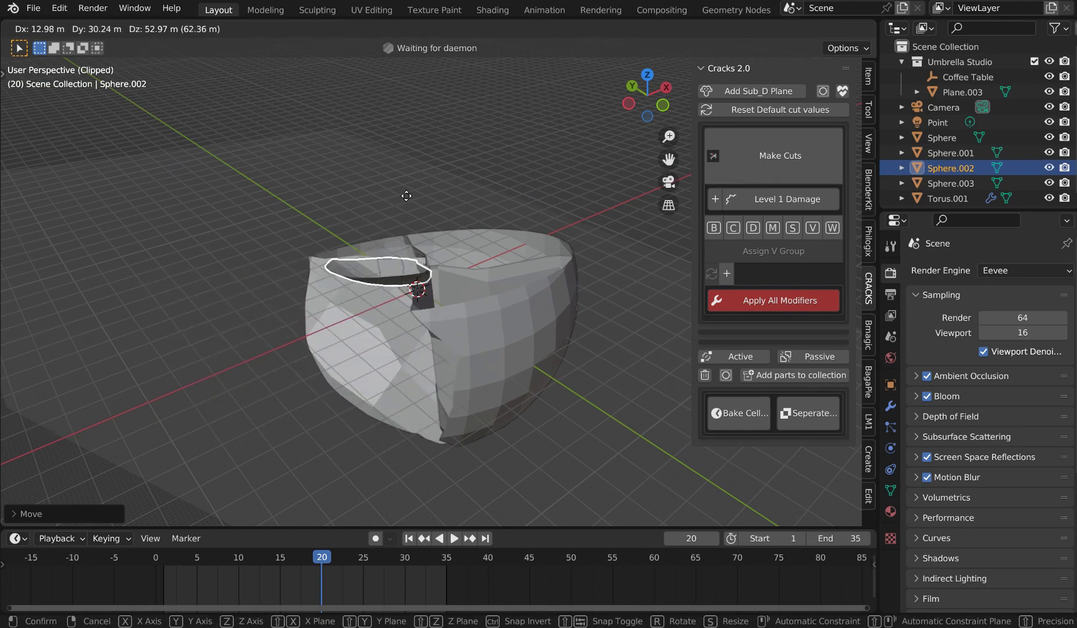
{"action": "right_click", "coordinate": [430, 310]}
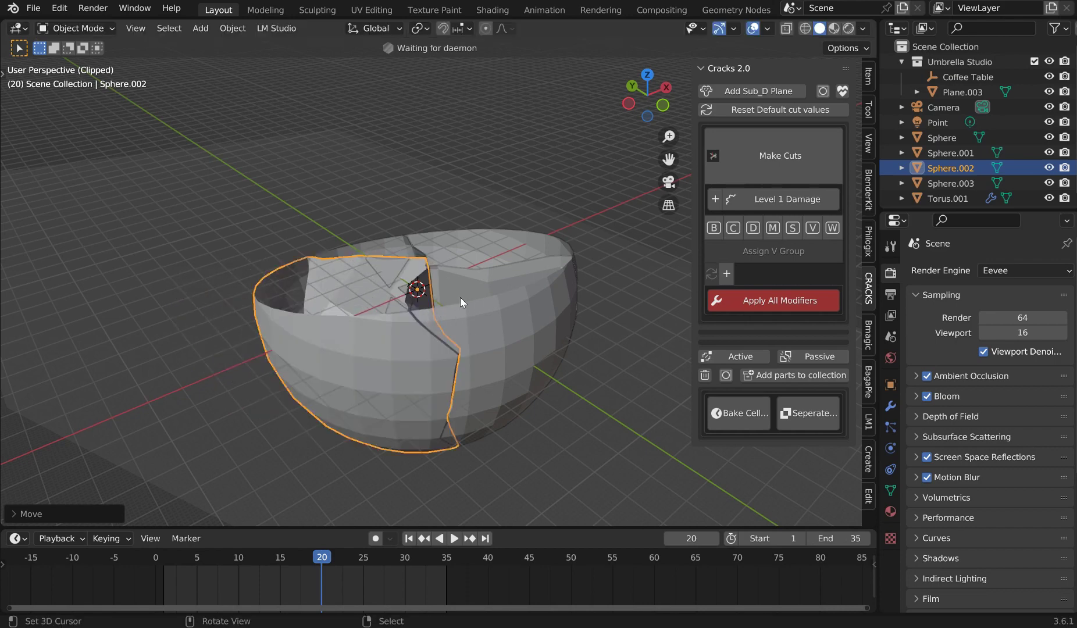
- Remove the viewport's clipping region to display the whole sphere
{"action": "middle_click_drag", "start_coordinate": [460, 297], "coordinate": [437, 297]}
{"action": "key", "text": "alt+b"}
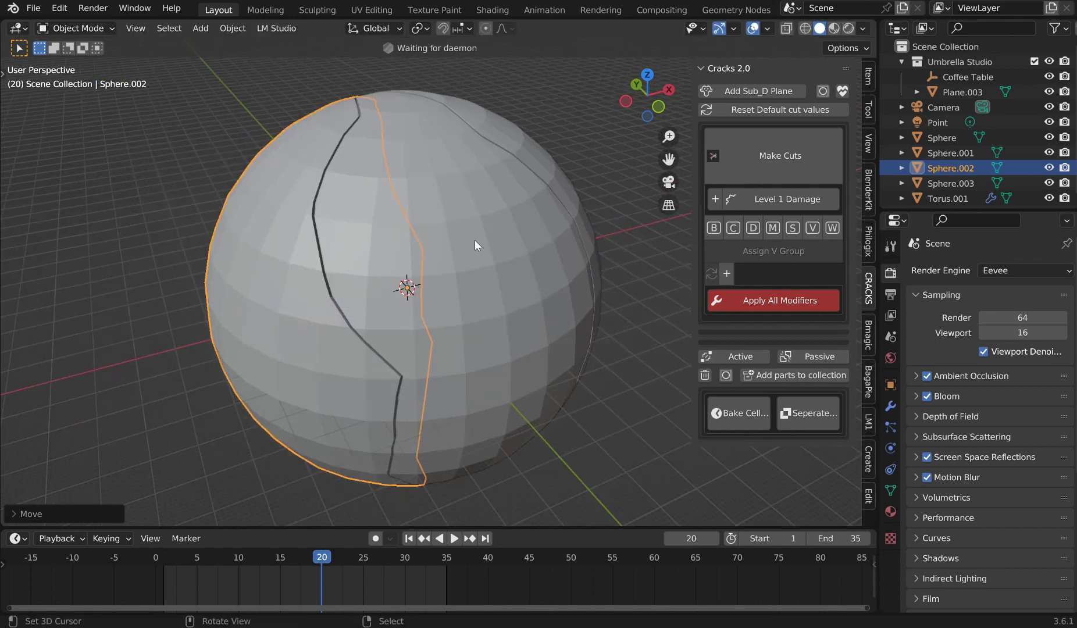
{"action": "scroll", "coordinate": [480, 241], "scroll_direction": "down", "scroll_amount": 3}
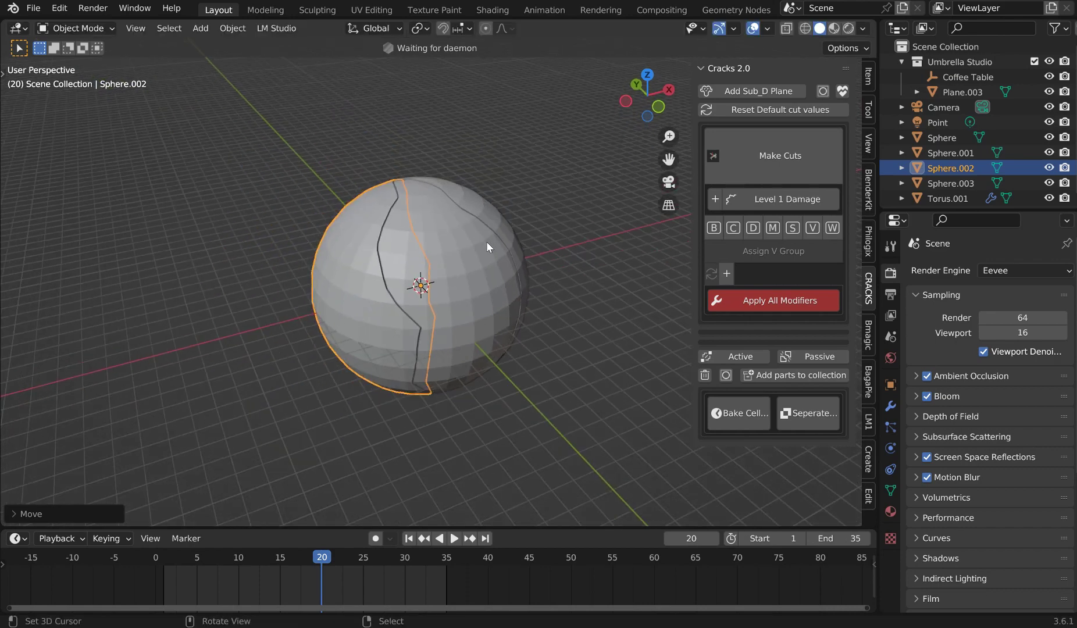
- Switch the viewport to rendered shading and limit rendering to a region enclosing the whole sphere
{"action": "left_click", "coordinate": [849, 29]}
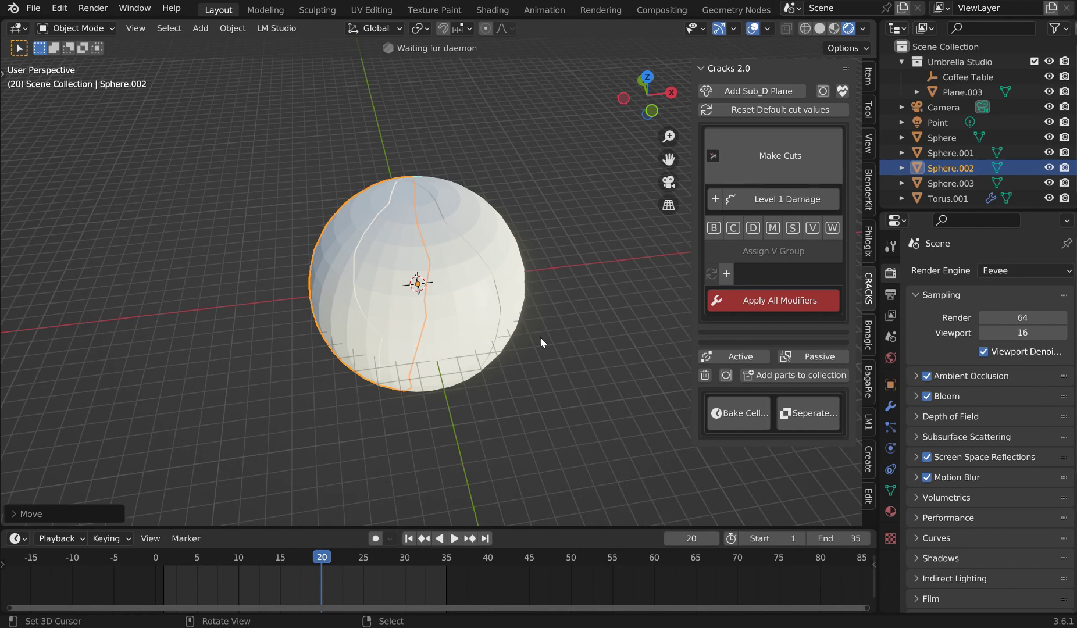
{"action": "middle_click_drag", "start_coordinate": [559, 327], "coordinate": [568, 352]}
{"action": "key", "text": "b"}
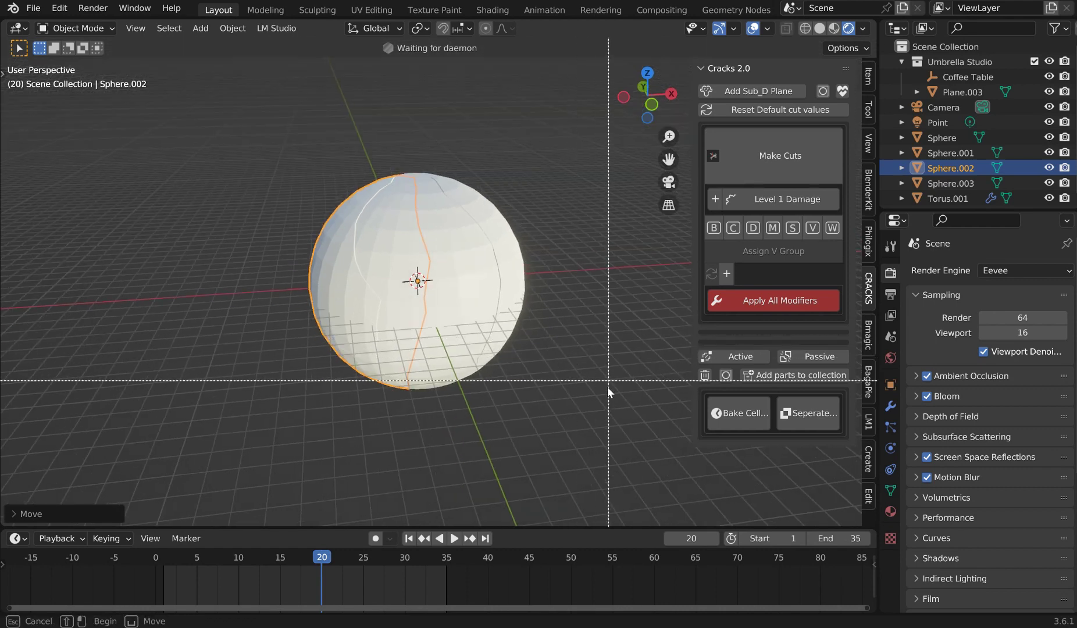
{"action": "left_click_drag", "start_coordinate": [586, 435], "coordinate": [256, 152]}
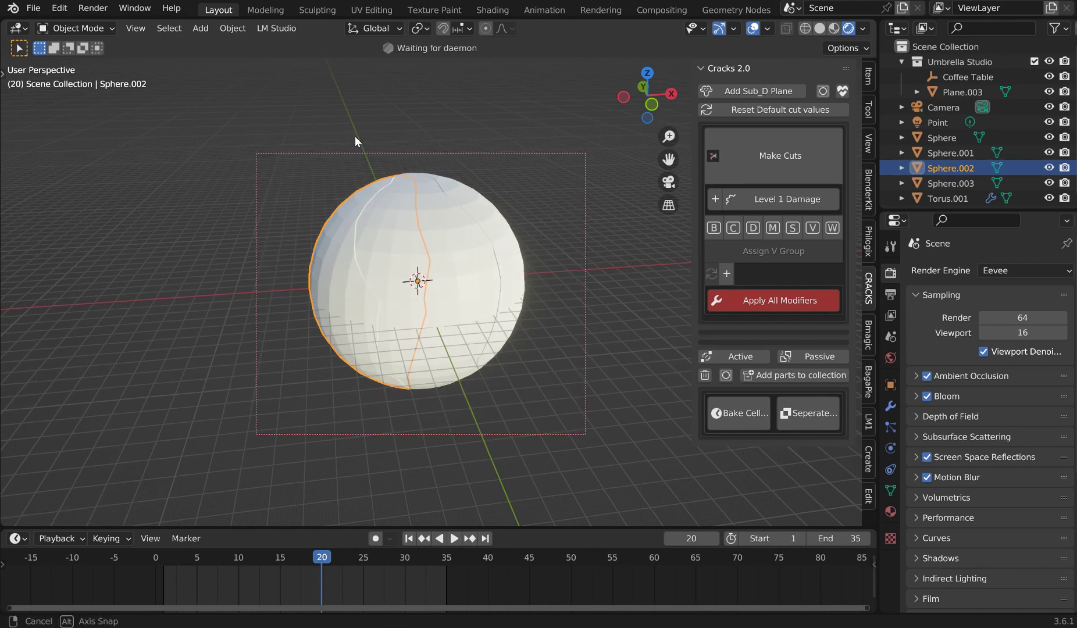
{"action": "middle_click_drag", "start_coordinate": [356, 136], "coordinate": [520, 257]}
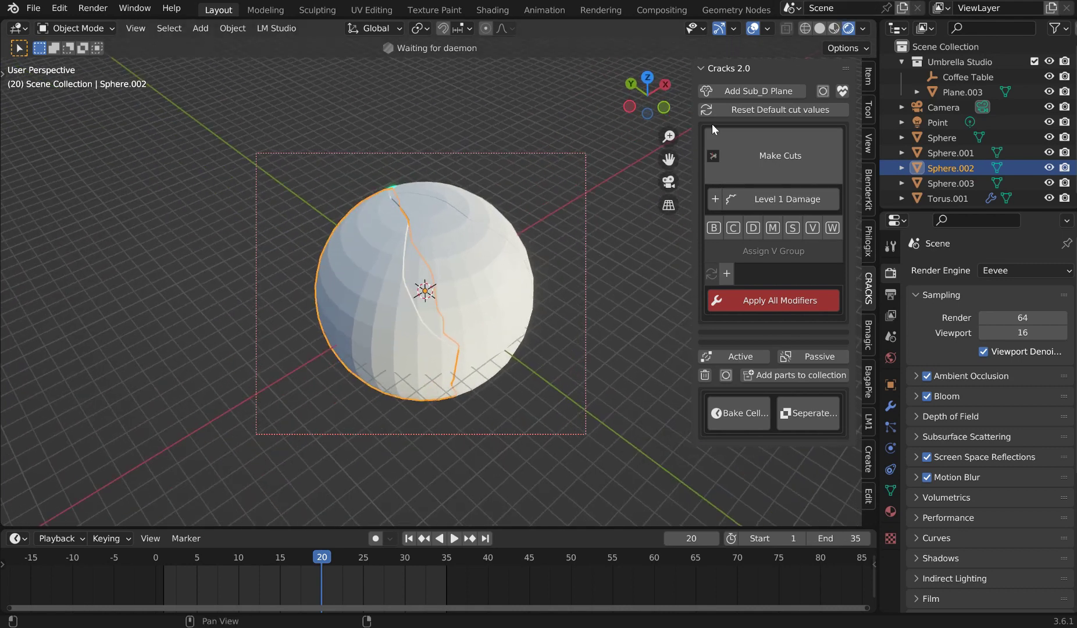
- Add a cube mesh at the 3D cursor beside the sphere and enlarge it to a size comparable with the sphere
{"action": "key", "text": "shift+a"}
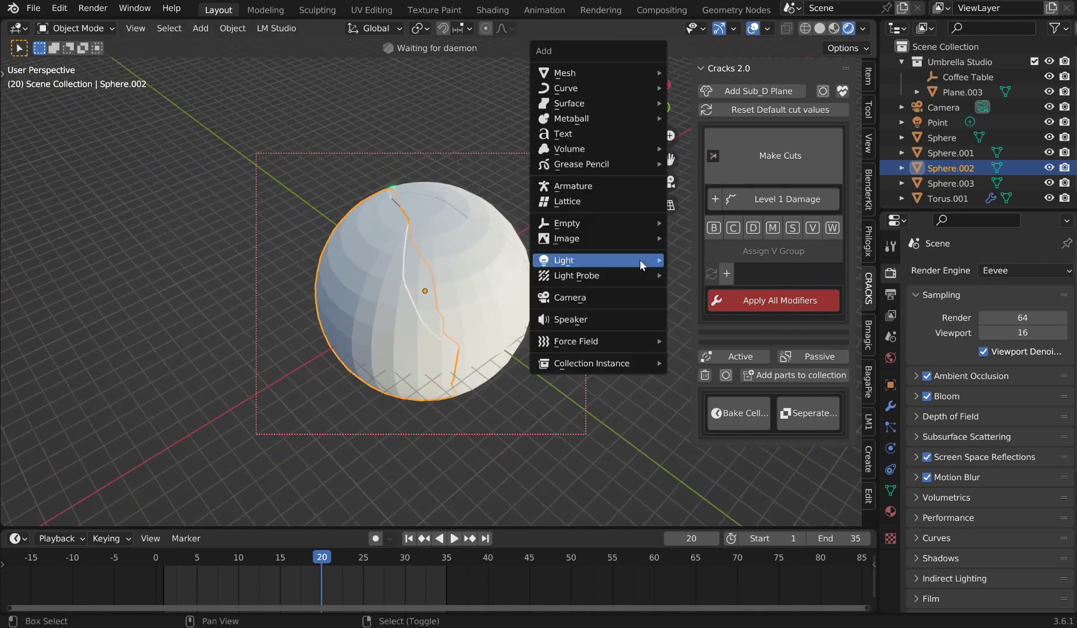
{"action": "mouse_move", "coordinate": [616, 72]}
{"action": "left_click", "coordinate": [708, 89]}
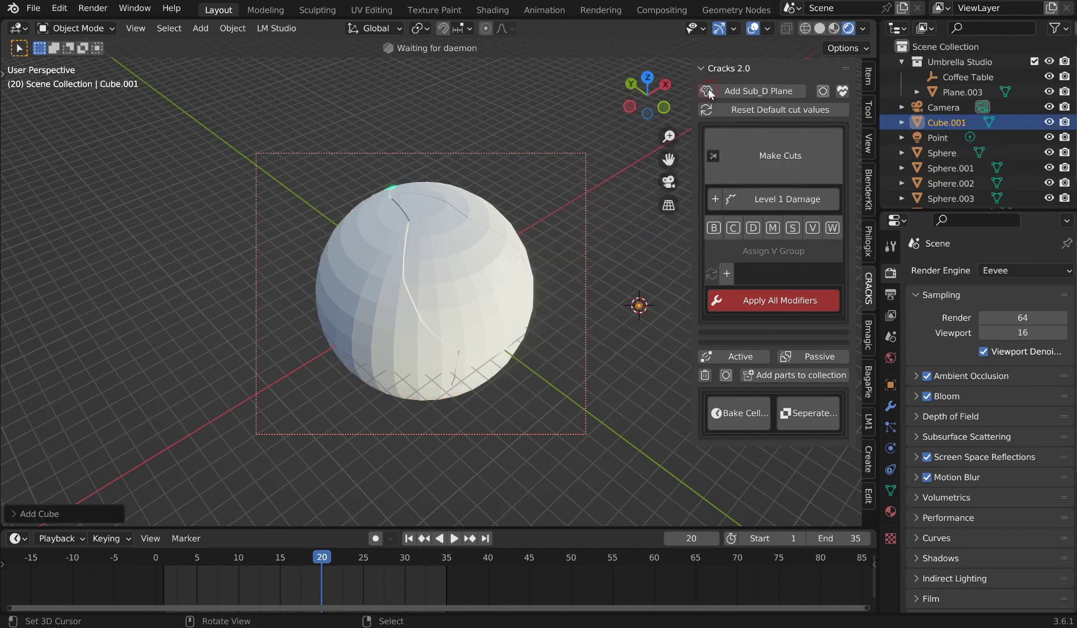
{"action": "key", "text": "s"}
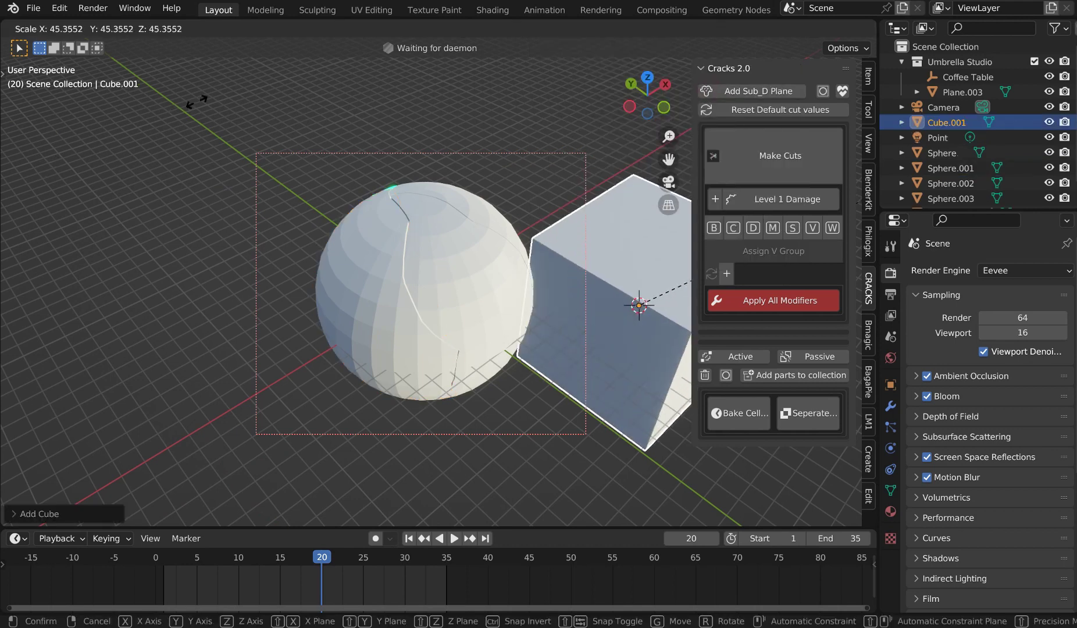
{"action": "left_click", "coordinate": [262, 190]}
{"action": "middle_click_drag", "start_coordinate": [296, 188], "coordinate": [284, 194]}
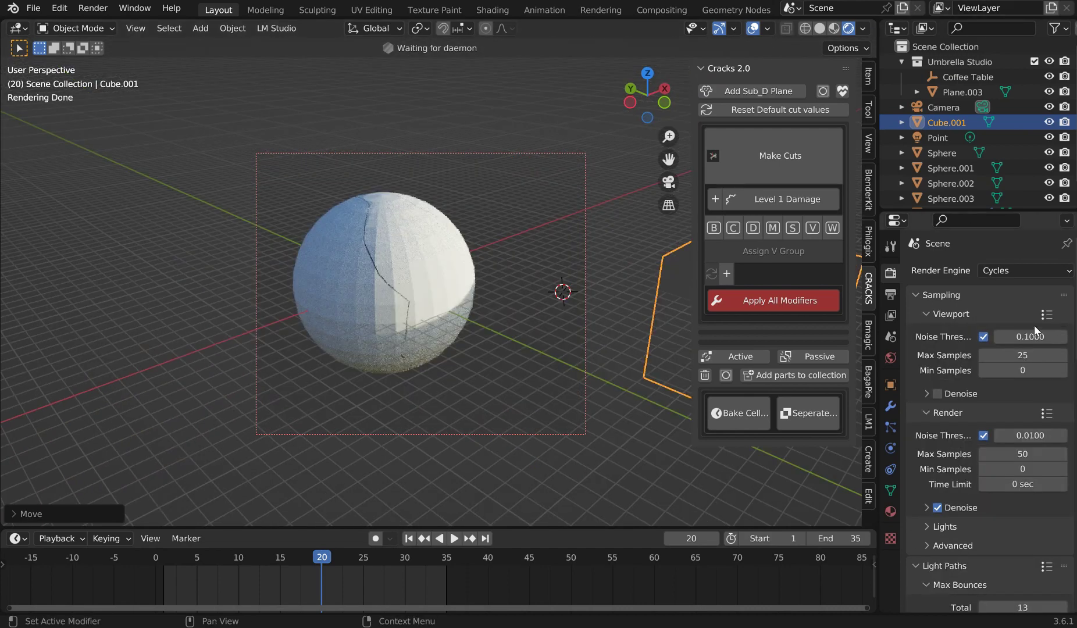
- Switch the render engine to Cycles and move the cube away from the sphere, out of the render region
{"action": "left_click", "coordinate": [1010, 270]}
{"action": "middle_click_drag", "start_coordinate": [642, 279], "coordinate": [585, 276], "text": "shift"}
{"action": "right_click", "coordinate": [650, 283]}
{"action": "key", "text": "g"}
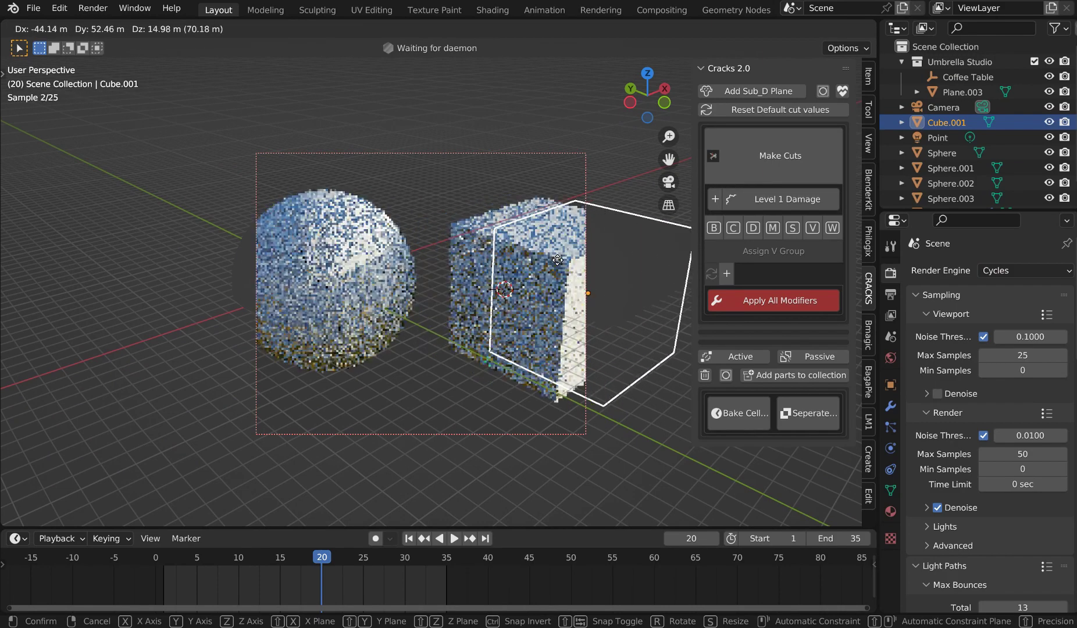
{"action": "left_click", "coordinate": [669, 284]}
- Redraw the render region so it spans from the sphere's upper part to the near edge of the cube, and deselect the cube
{"action": "key", "text": "b"}
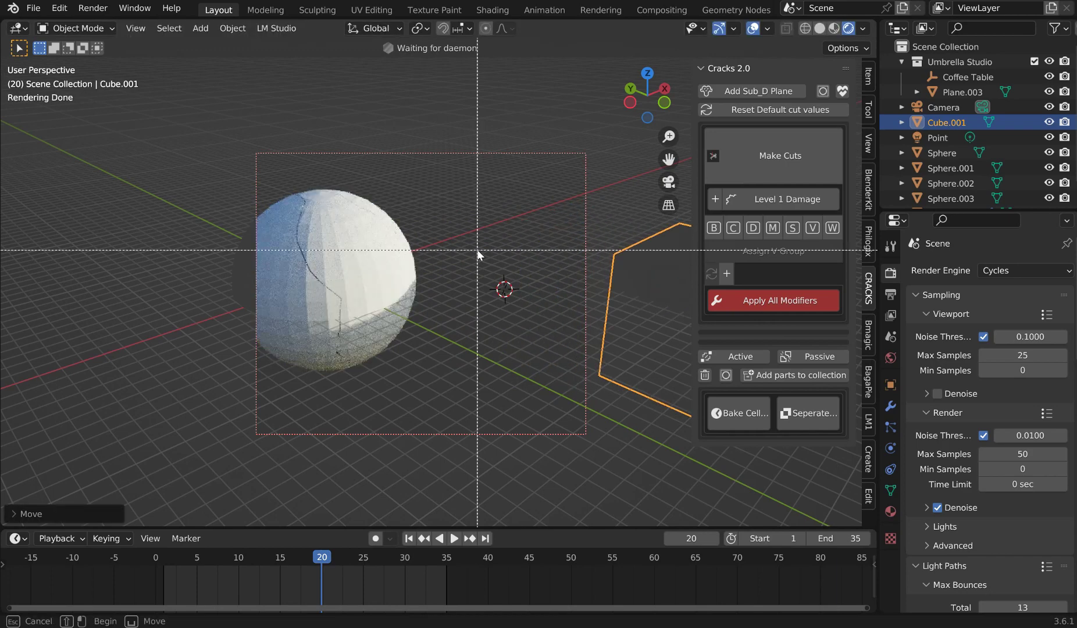
{"action": "left_click_drag", "start_coordinate": [251, 103], "coordinate": [640, 336]}
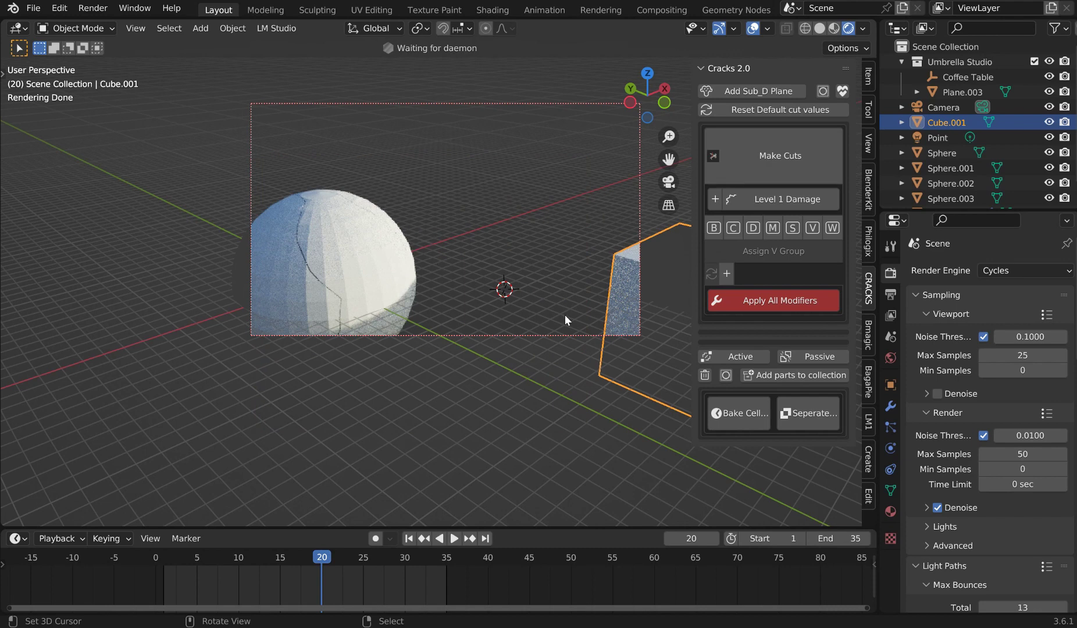
{"action": "left_click", "coordinate": [575, 383]}
- Limit the render region to a small area over the sphere's upper part and check how it renders
{"action": "key", "text": "ctrl+b"}
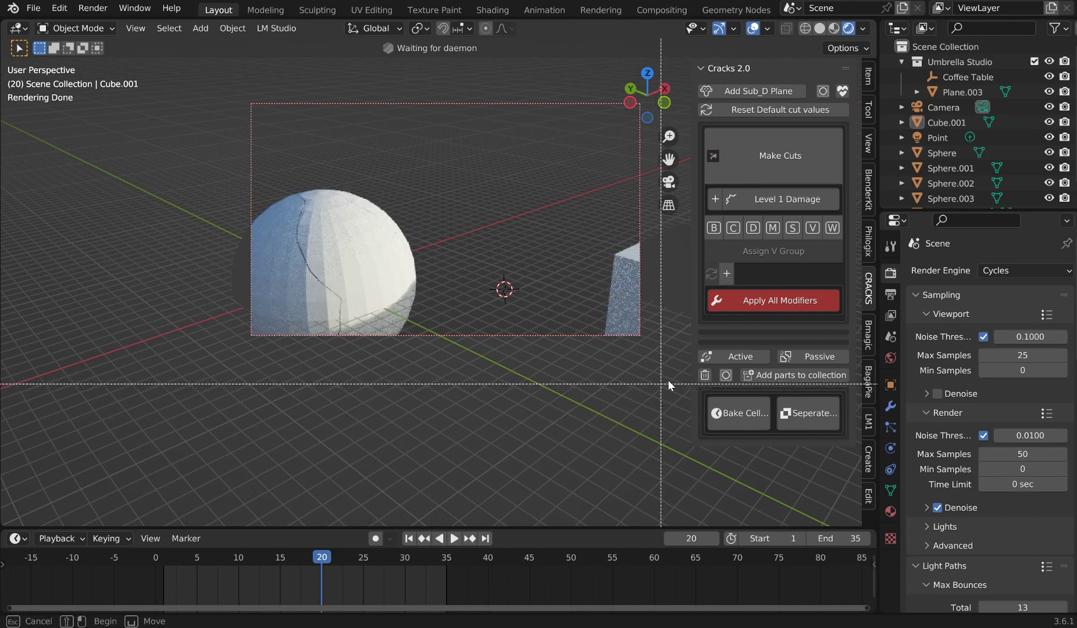
{"action": "left_click_drag", "start_coordinate": [375, 277], "coordinate": [248, 159]}
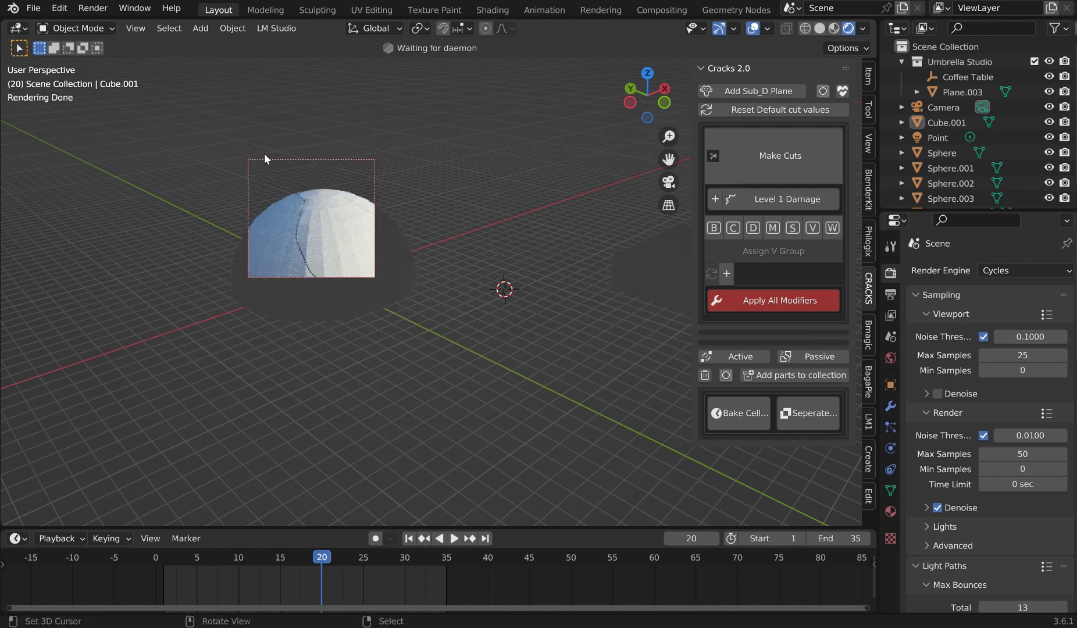
{"action": "scroll", "coordinate": [330, 186], "scroll_direction": "up", "scroll_amount": 3}
{"action": "scroll", "coordinate": [334, 186], "scroll_direction": "down", "scroll_amount": 2}
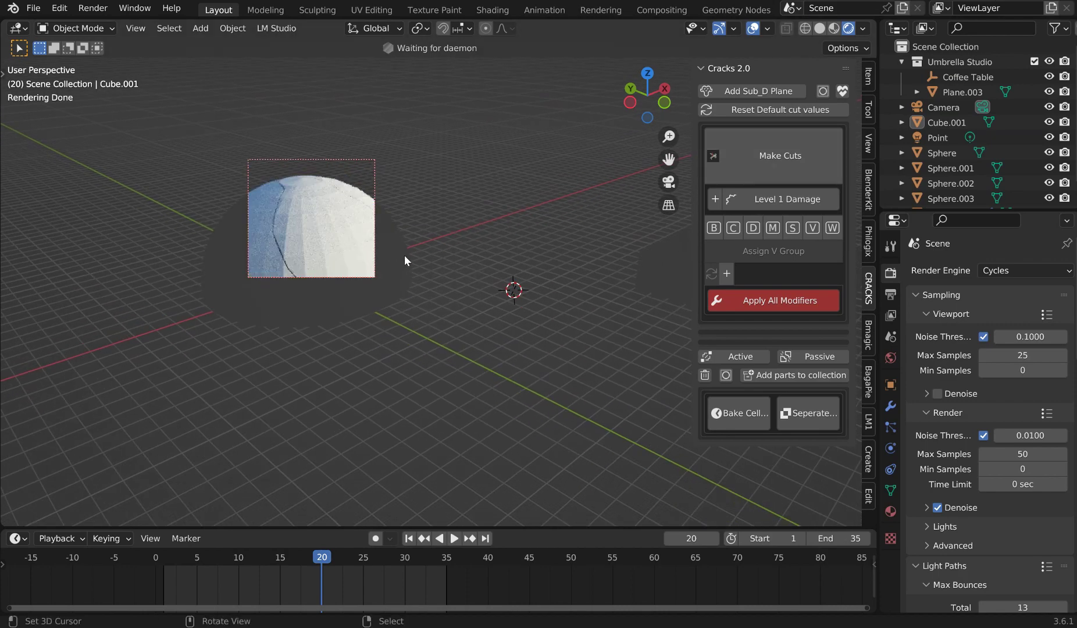
{"action": "middle_click_drag", "start_coordinate": [405, 260], "coordinate": [402, 260]}
- Clear the render region, switch the viewport to solid shading and hide the sidebar
{"action": "key", "text": "ctrl+alt+b"}
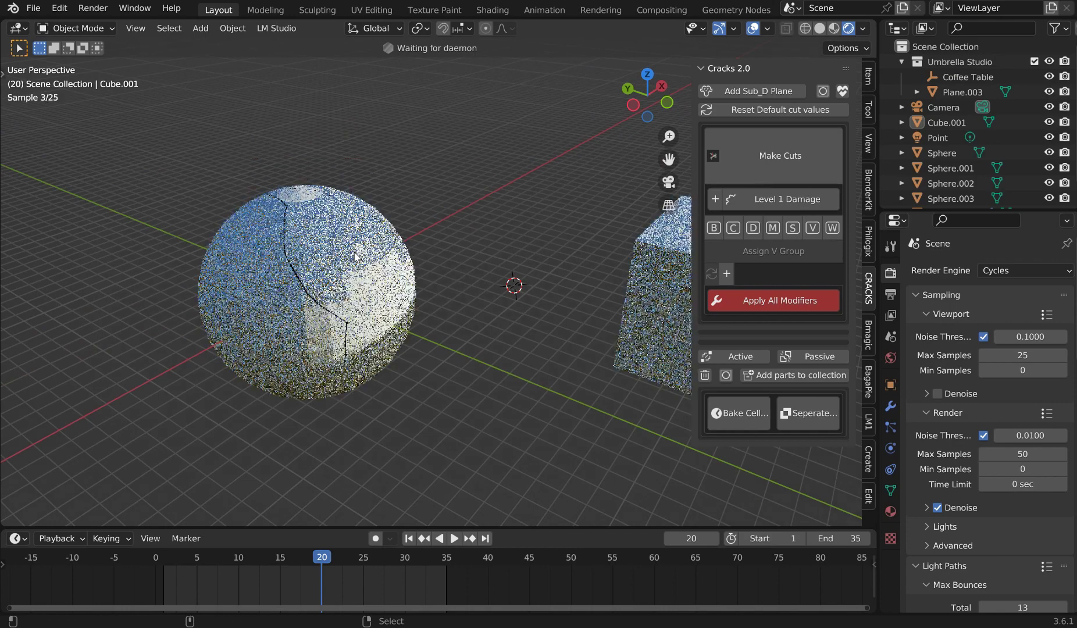
{"action": "left_click", "coordinate": [820, 29]}
{"action": "middle_click_drag", "start_coordinate": [523, 216], "coordinate": [564, 234]}
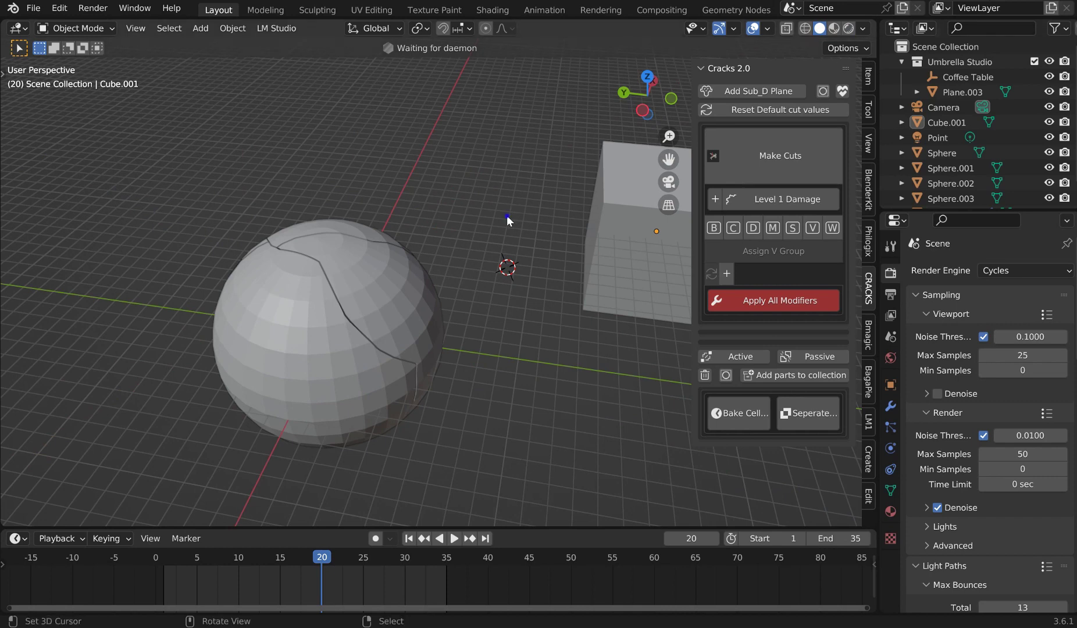
{"action": "key", "text": "n"}
{"action": "scroll", "coordinate": [407, 195], "scroll_direction": "up", "scroll_amount": 2}
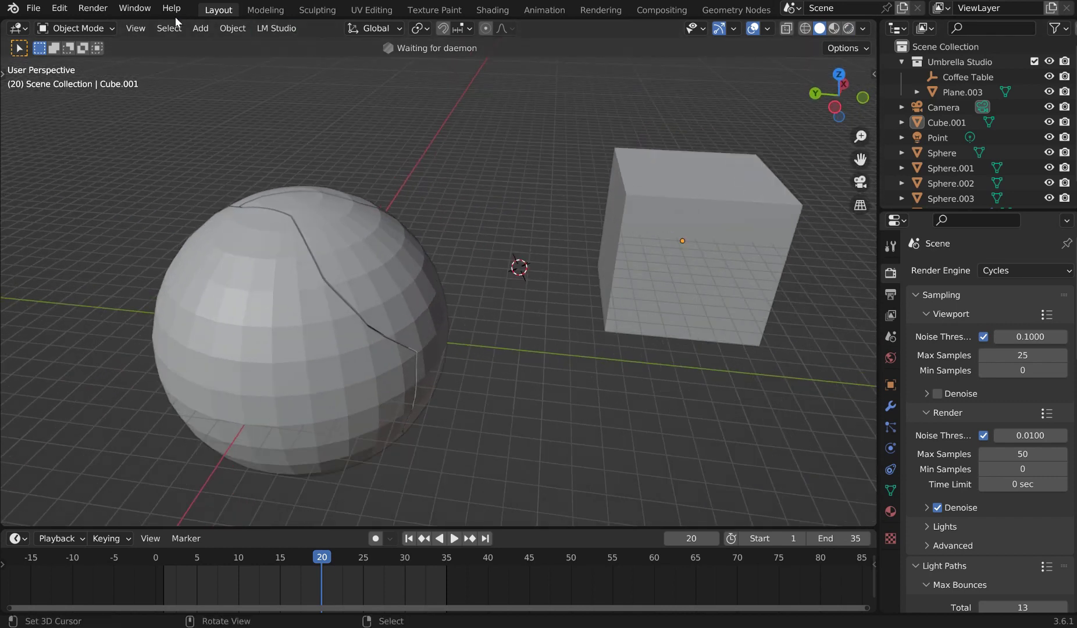
- Split the viewport into quad view, center the sphere in the top view and orbit the perspective view
{"action": "left_click", "coordinate": [135, 28]}
{"action": "left_click", "coordinate": [139, 28]}
{"action": "key", "text": "ctrl+alt+q"}
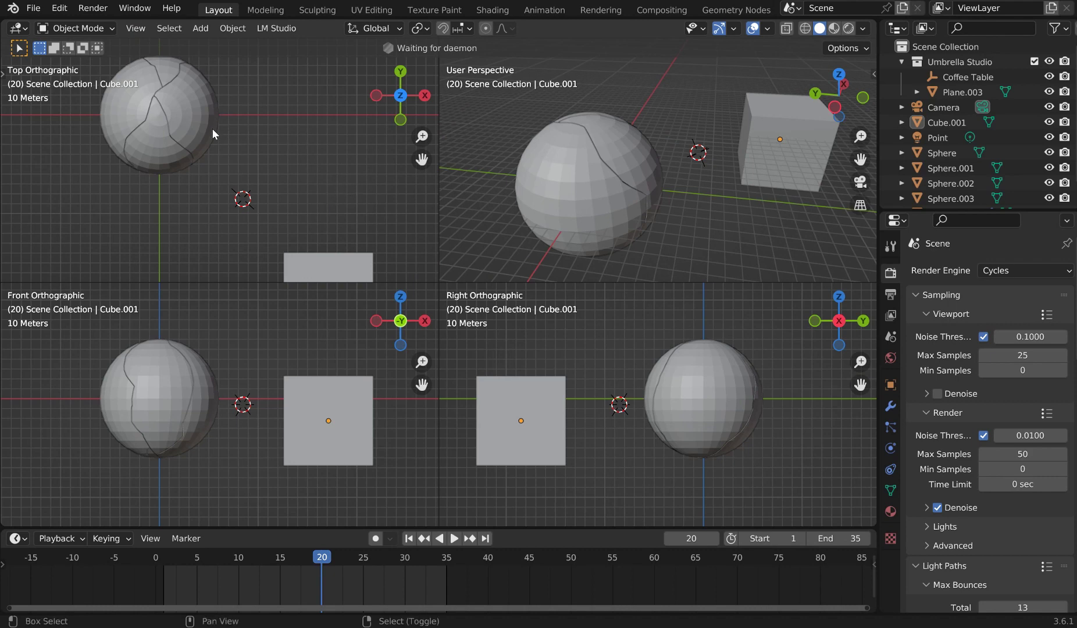
{"action": "middle_click_drag", "start_coordinate": [213, 129], "coordinate": [262, 166], "text": "shift"}
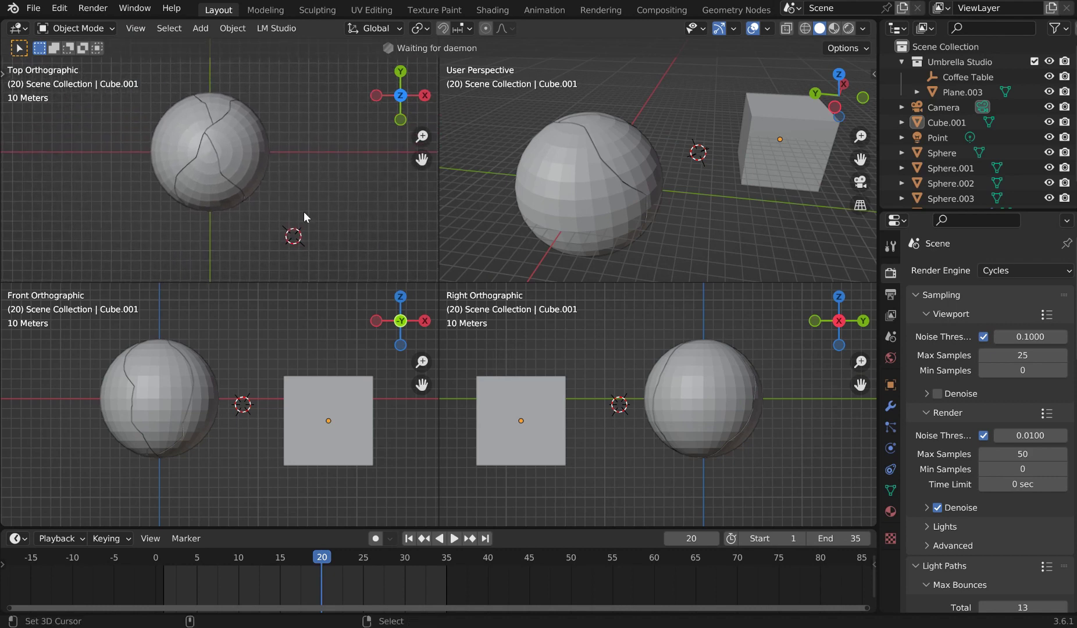
{"action": "mouse_move", "coordinate": [633, 156]}
{"action": "middle_mouse_down"}
{"action": "mouse_move", "coordinate": [678, 174]}
{"action": "mouse_move", "coordinate": [665, 180]}
{"action": "mouse_move", "coordinate": [626, 138]}
{"action": "middle_mouse_up"}
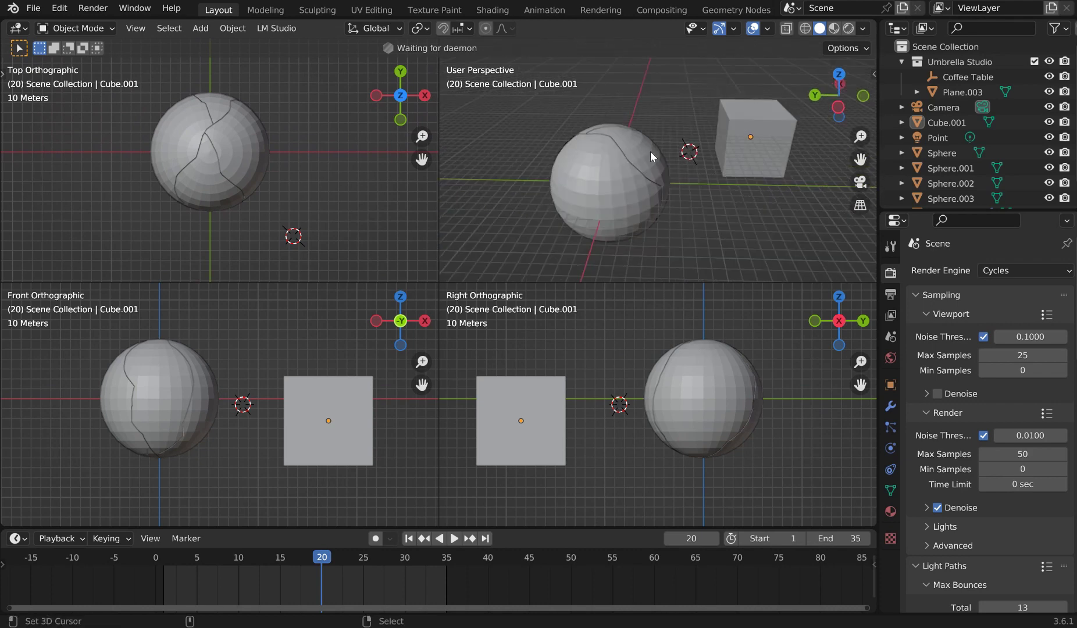
- Select the Sphere.002 piece in the perspective view and scale it up beyond the rest of the sphere
{"action": "left_click", "coordinate": [618, 145]}
{"action": "key", "text": "s"}
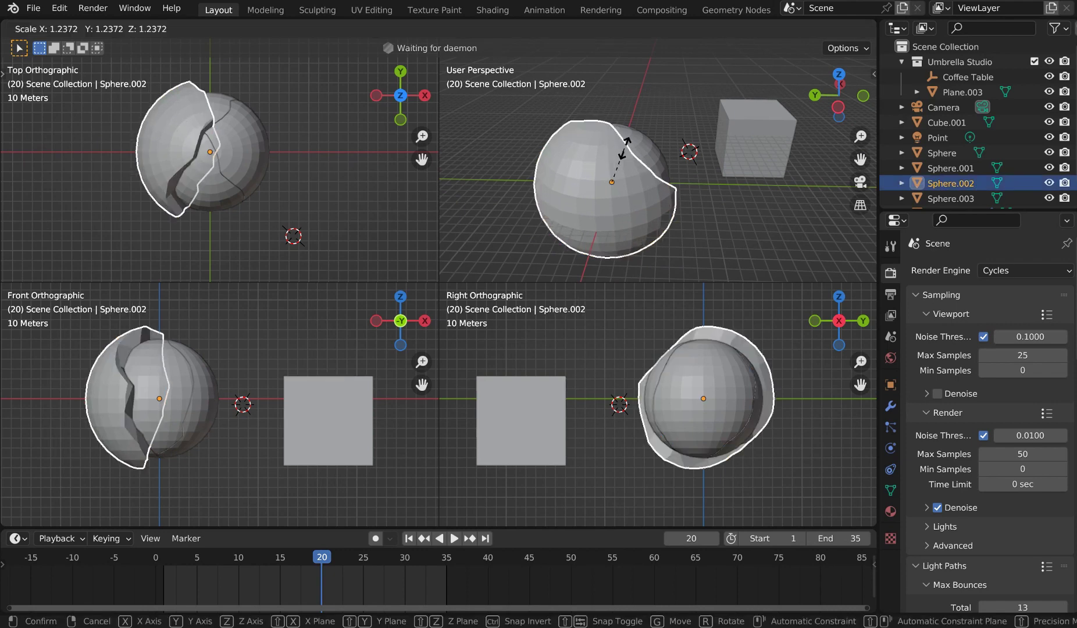
{"action": "left_click", "coordinate": [636, 150]}
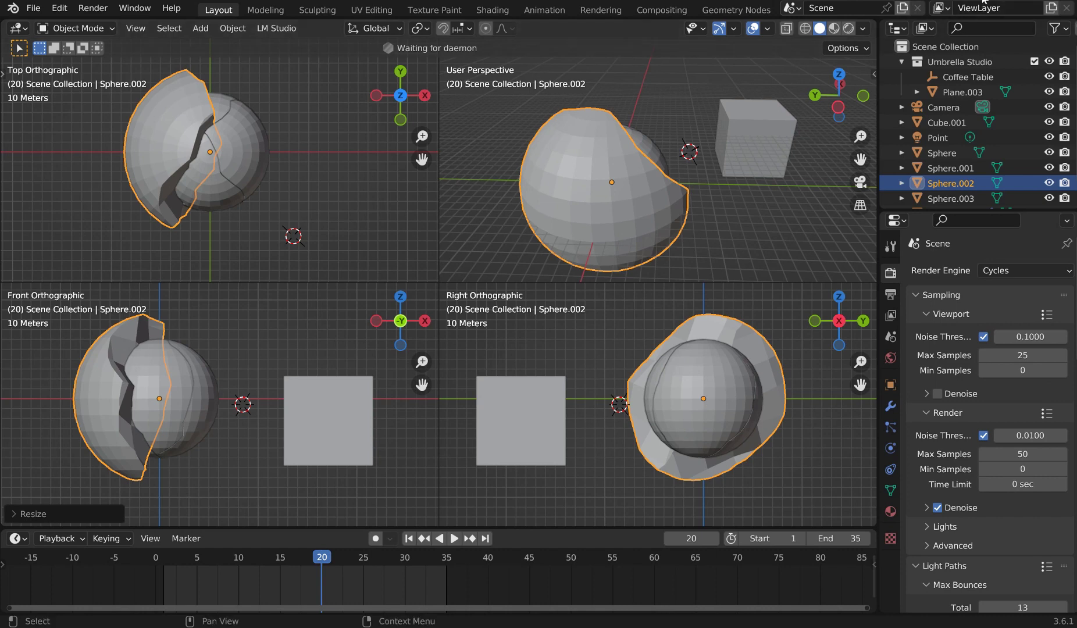
- Inspect the enlarged piece from other angles in the perspective view, and return from quad view to a single viewport
{"action": "middle_click_drag", "start_coordinate": [710, 166], "coordinate": [548, 143]}
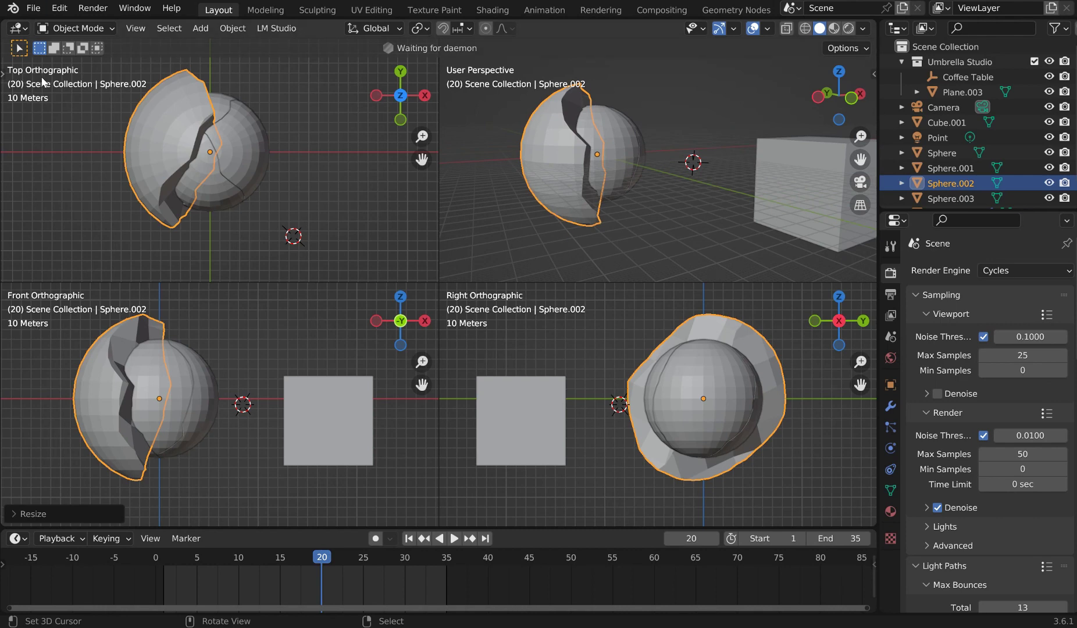
{"action": "middle_click_drag", "start_coordinate": [589, 119], "coordinate": [680, 127]}
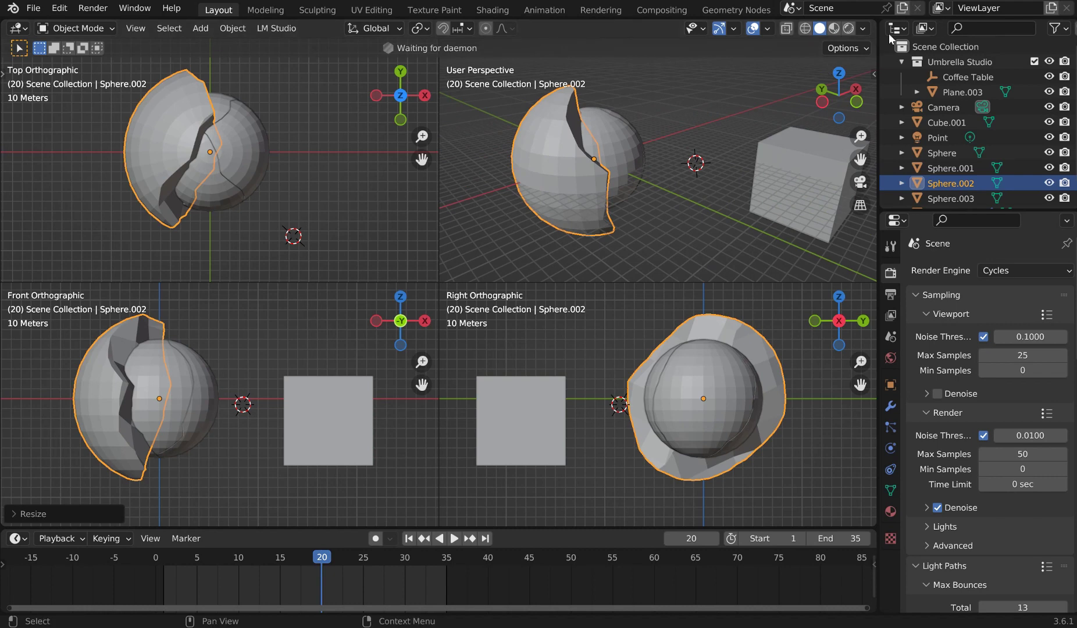
{"action": "key", "text": "ctrl+alt+q"}
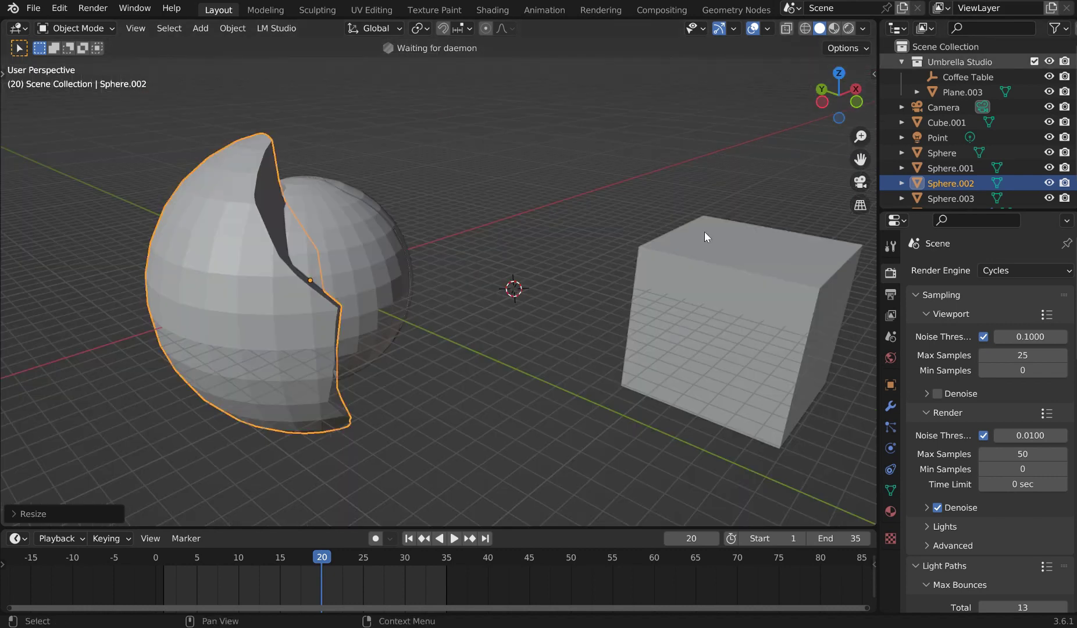
- Enlarge the timeline area, turn it into a Geometry Node Editor and create a new node tree for Sphere.002
{"action": "left_click_drag", "start_coordinate": [425, 527], "coordinate": [423, 330]}
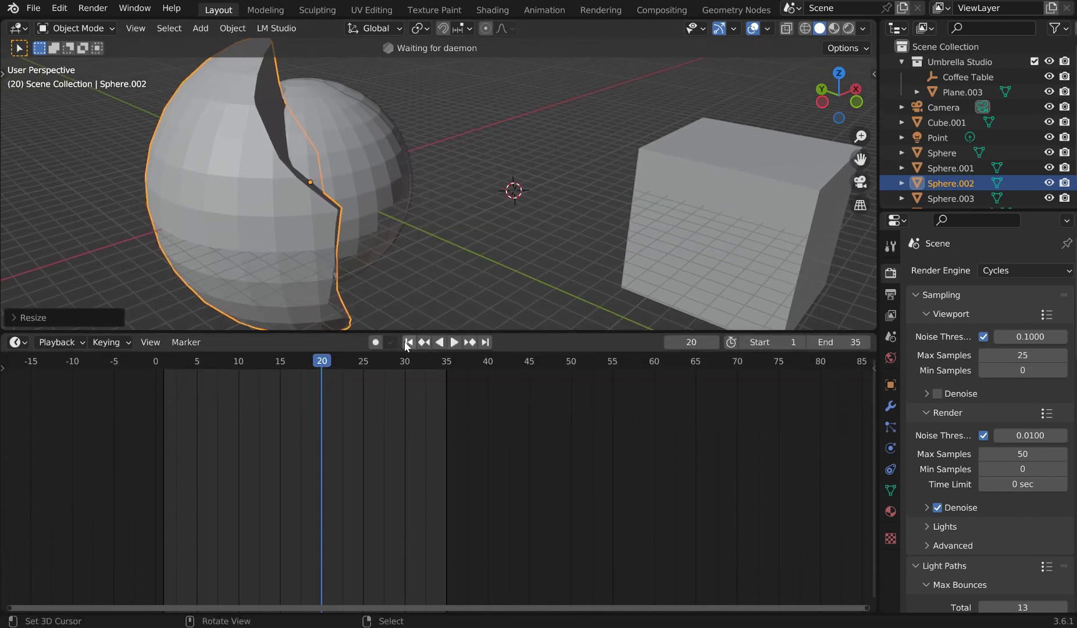
{"action": "left_click", "coordinate": [17, 342]}
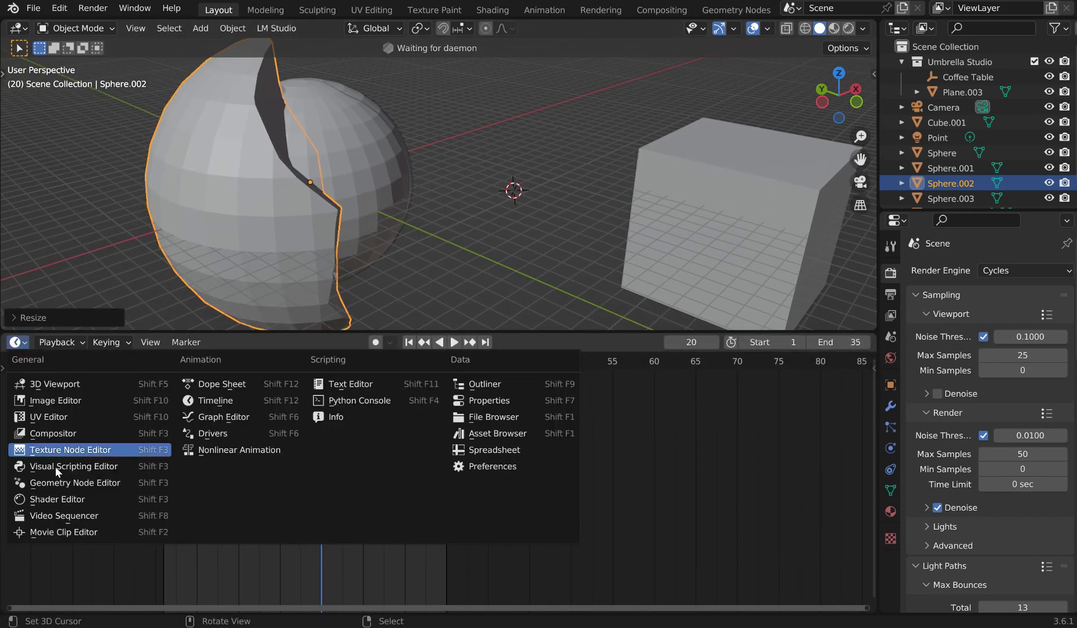
{"action": "left_click", "coordinate": [140, 445]}
{"action": "left_click", "coordinate": [430, 342]}
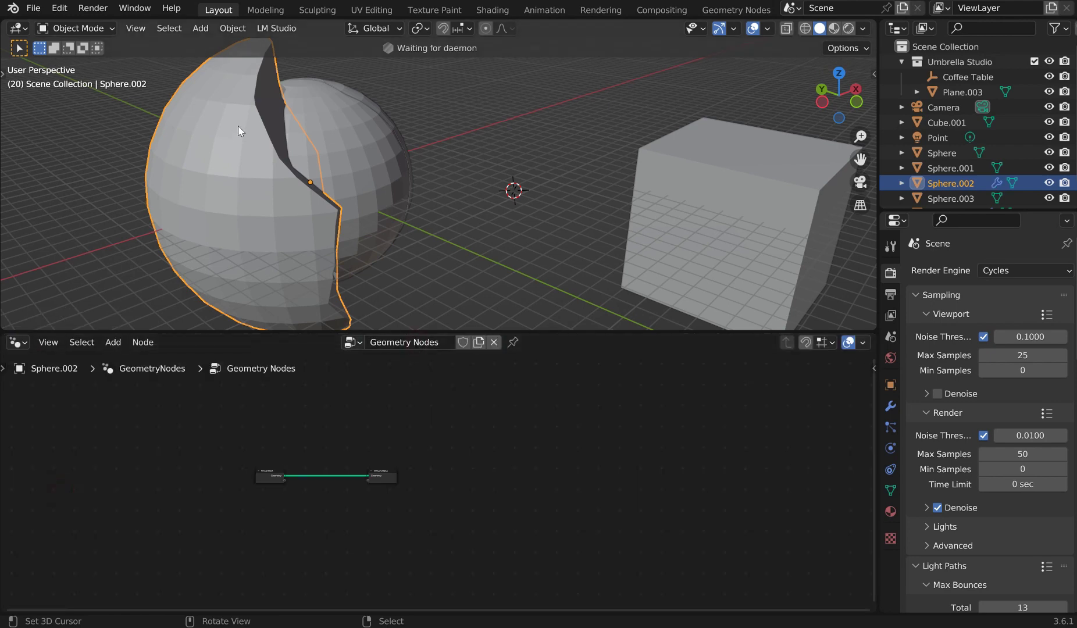
{"action": "key", "text": "Home"}
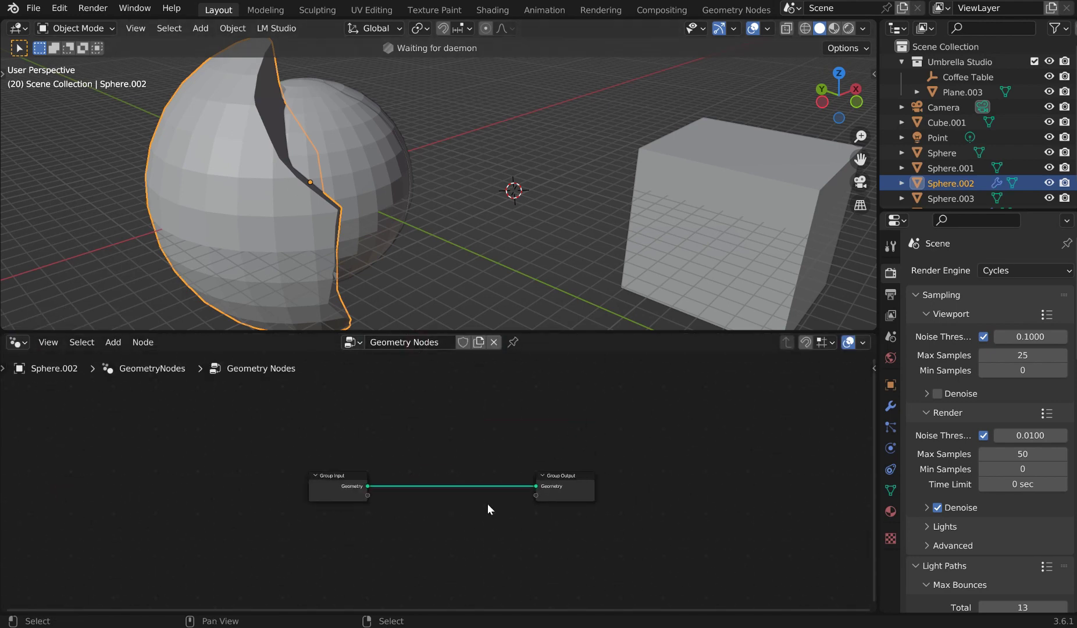
- Insert a Join Geometry node on the link between Group Input and Group Output
{"action": "scroll", "coordinate": [487, 505], "scroll_direction": "up", "scroll_amount": 7}
{"action": "key", "text": "shift+a"}
{"action": "type", "text": "s"}
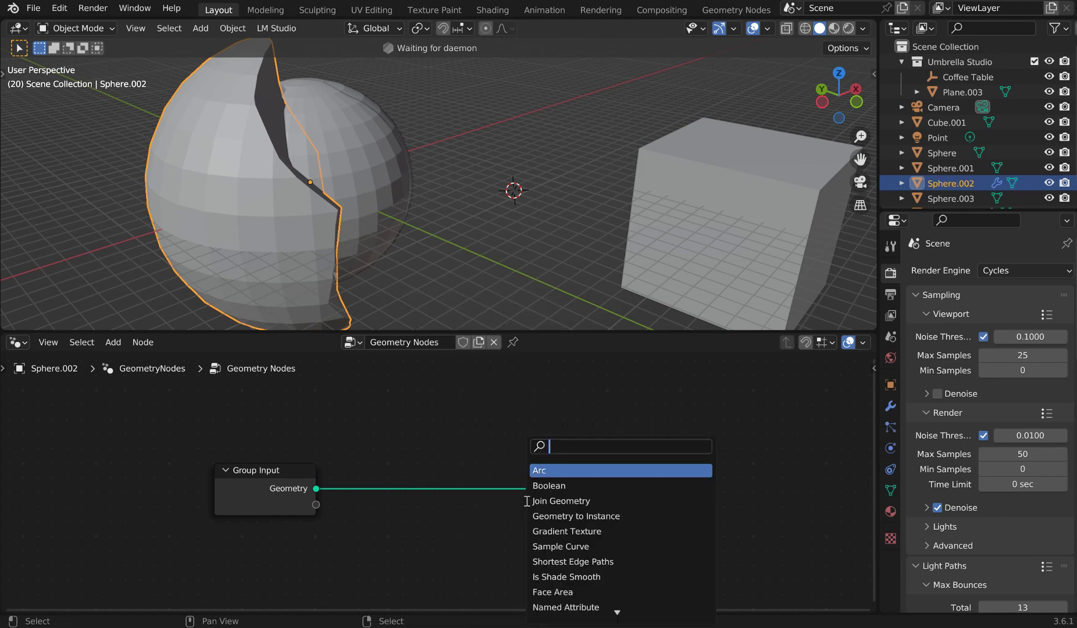
{"action": "type", "text": "joing"}
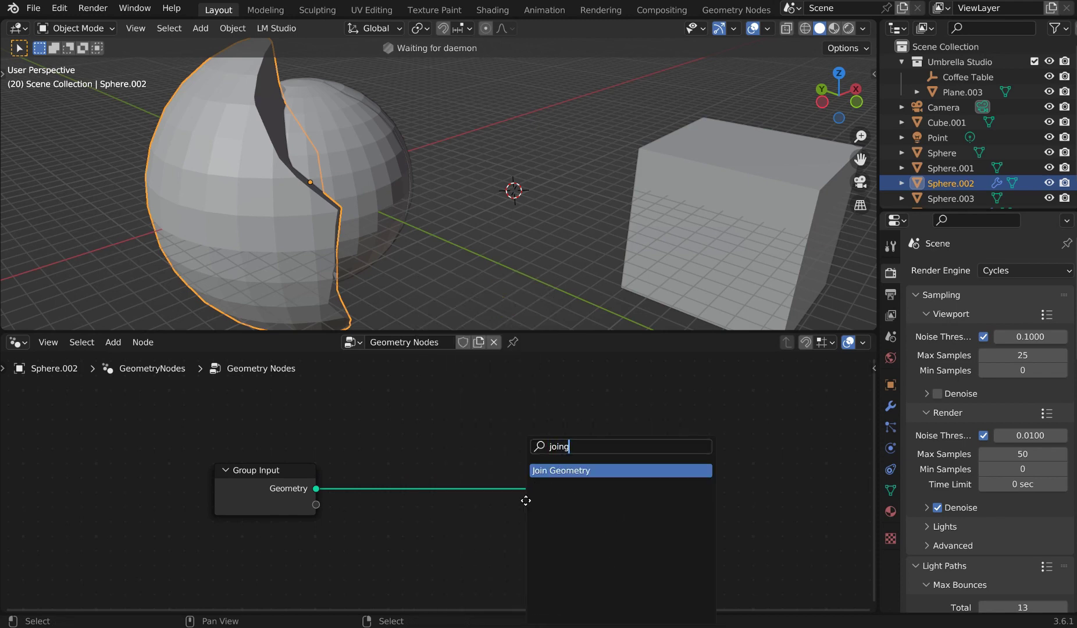
{"action": "key", "text": "Return"}
{"action": "left_click", "coordinate": [467, 482]}
- Insert a Distribute Points on Faces node between Group Input and Join Geometry
{"action": "key", "text": "shift+a"}
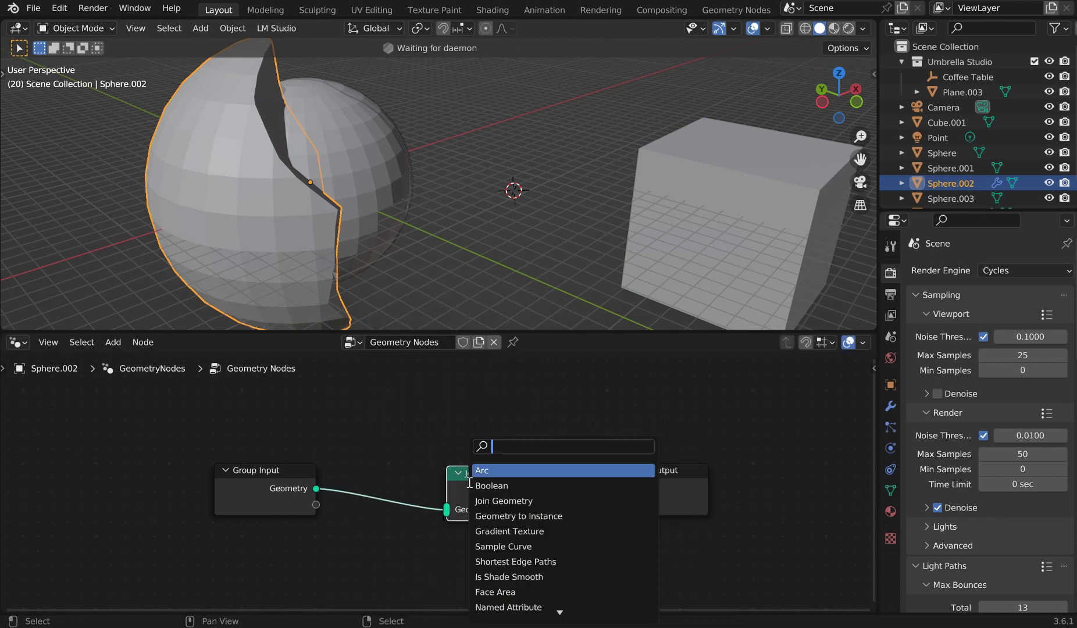
{"action": "type", "text": "distribu"}
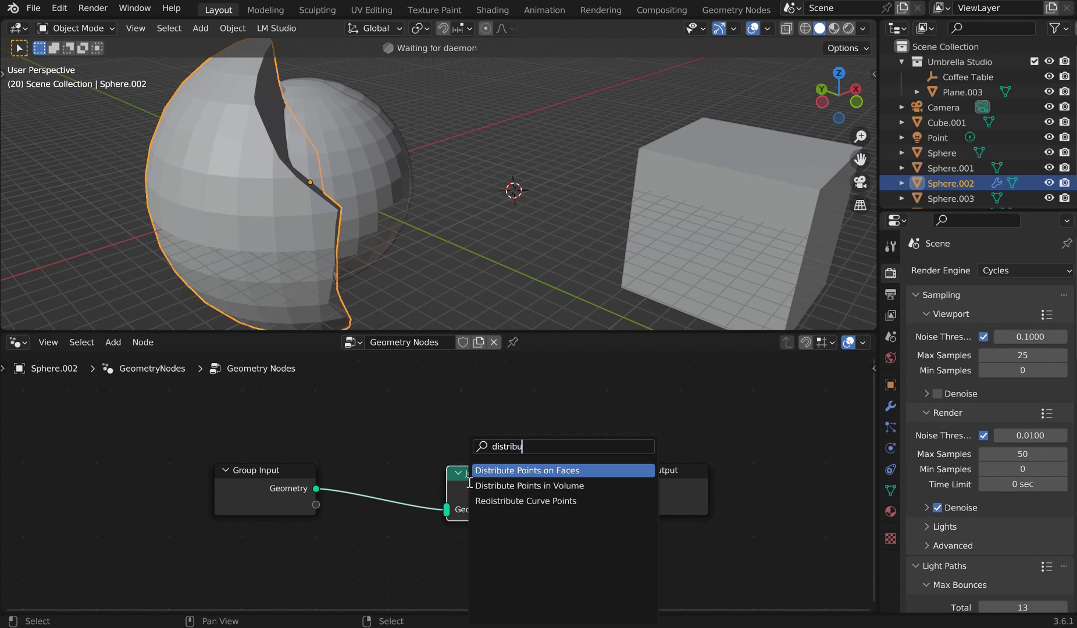
{"action": "type", "text": "t"}
{"action": "key", "text": "Return"}
{"action": "left_click", "coordinate": [372, 481]}
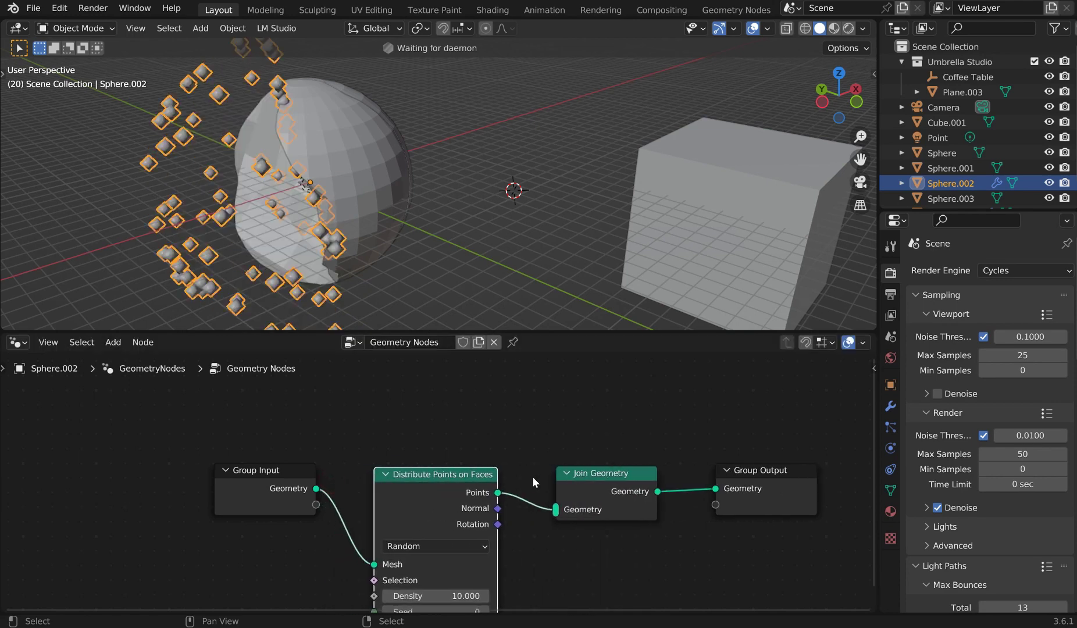
- Insert an Instance on Points node between Distribute Points on Faces and Join Geometry
{"action": "key", "text": "shift+a"}
{"action": "type", "text": "instance on"}
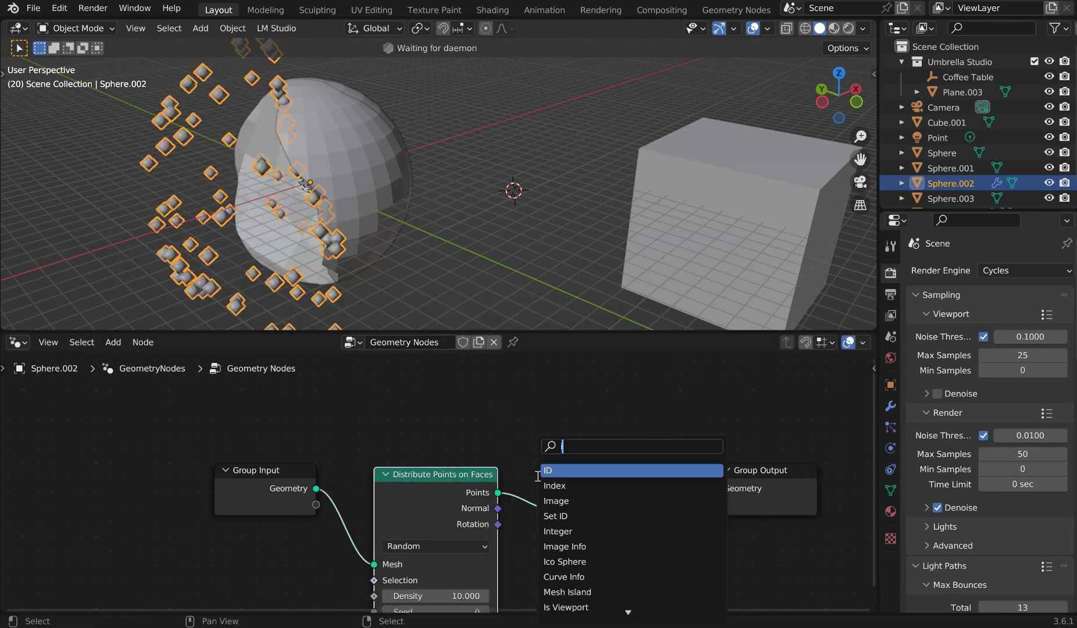
{"action": "key", "text": "Return"}
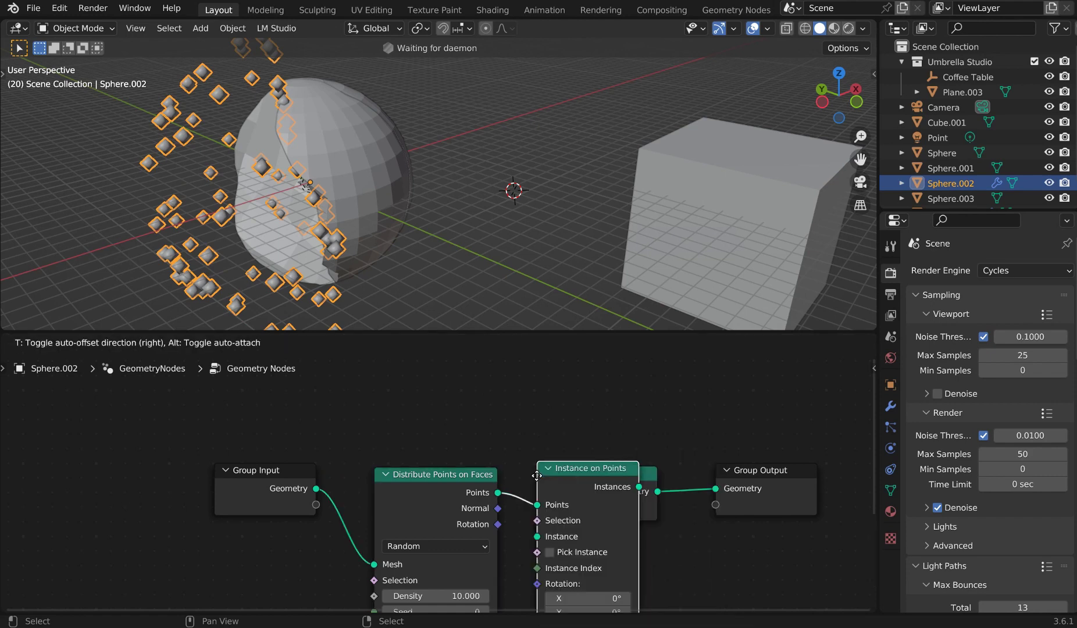
{"action": "left_click", "coordinate": [535, 477]}
- Connect Group Input's Geometry output to Join Geometry as well, and move the Instance on Points node below that link
{"action": "scroll", "coordinate": [347, 434], "scroll_direction": "down", "scroll_amount": 2}
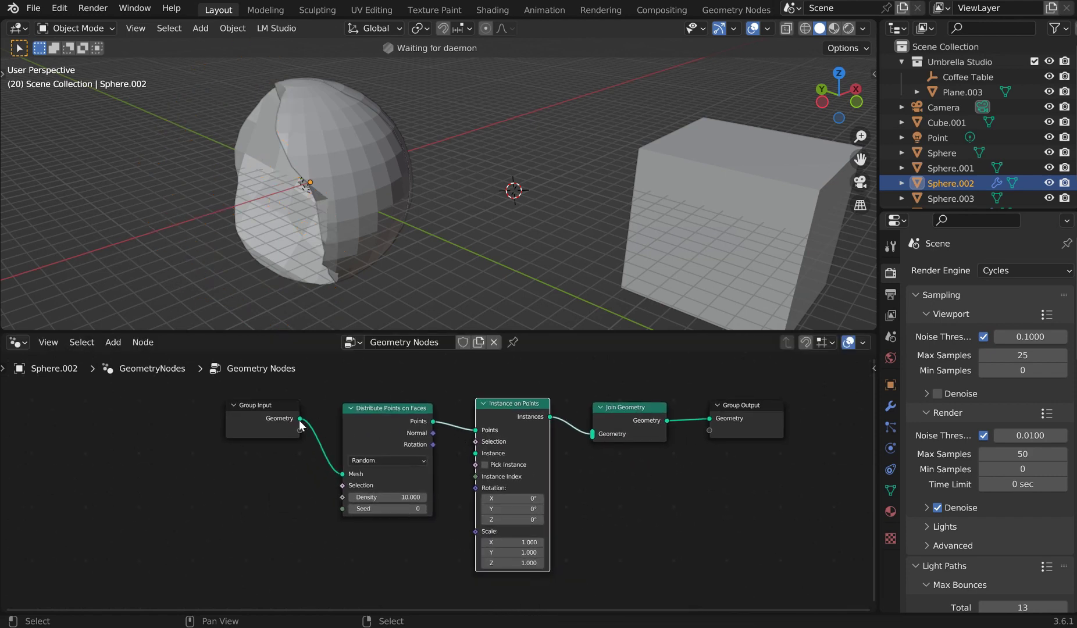
{"action": "left_click_drag", "start_coordinate": [300, 425], "coordinate": [593, 435]}
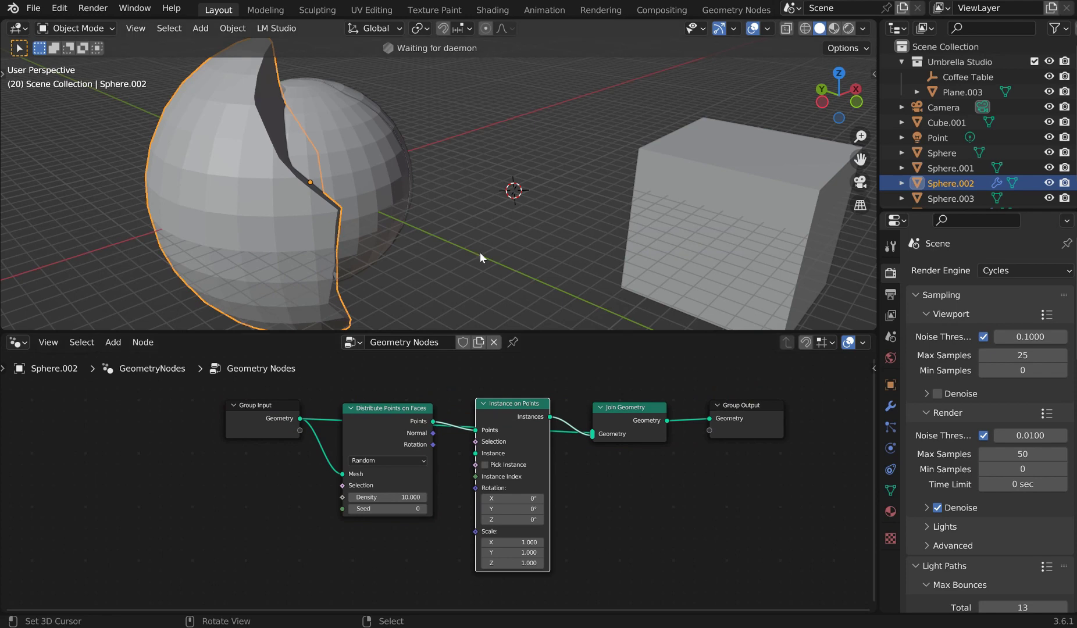
{"action": "left_click_drag", "start_coordinate": [484, 452], "coordinate": [485, 491]}
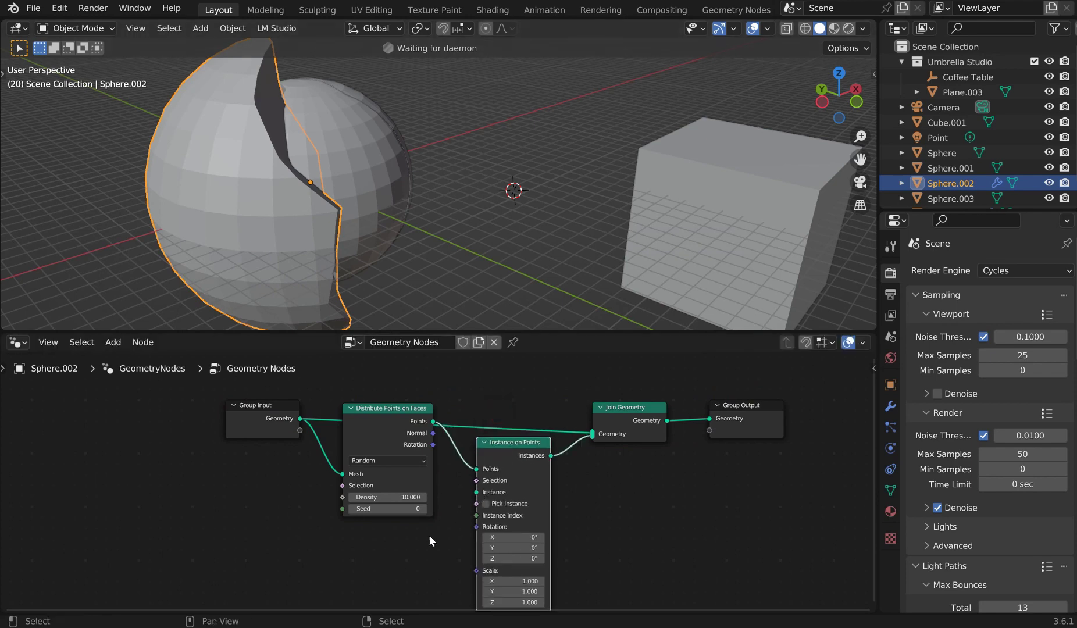
{"action": "scroll", "coordinate": [453, 484], "scroll_direction": "up", "scroll_amount": 3}
{"action": "key", "text": "shift+a"}
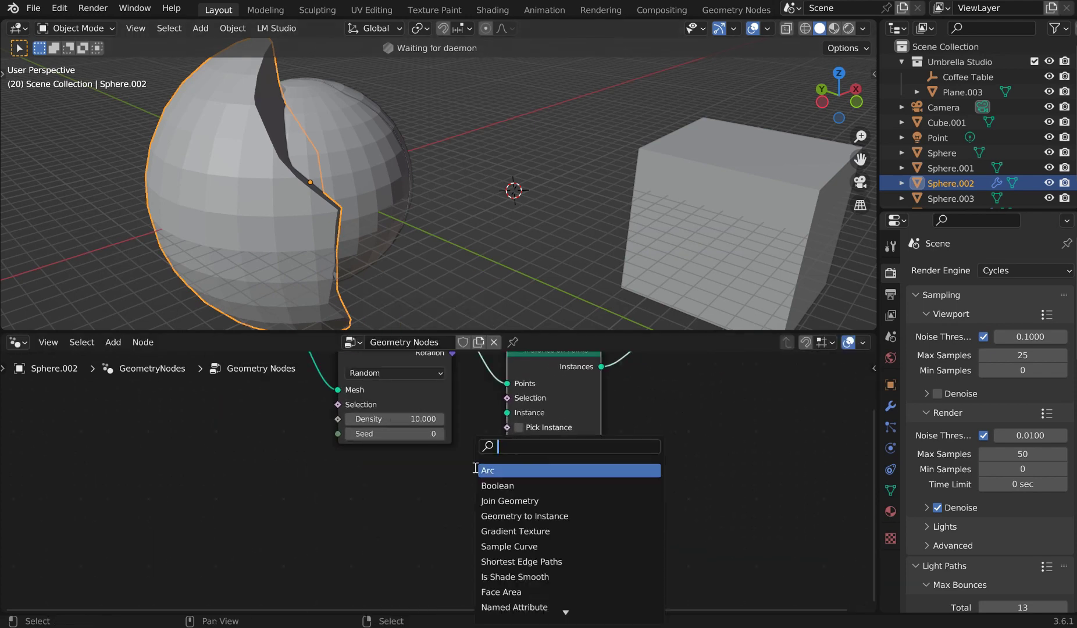
{"action": "type", "text": "s"}
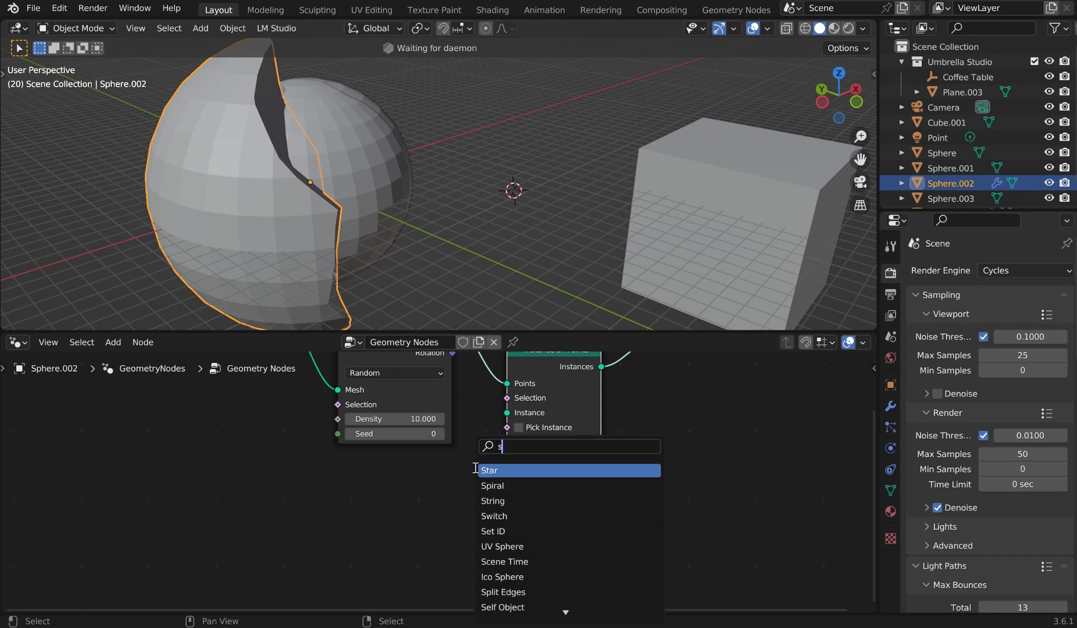
{"action": "type", "text": "uza"}
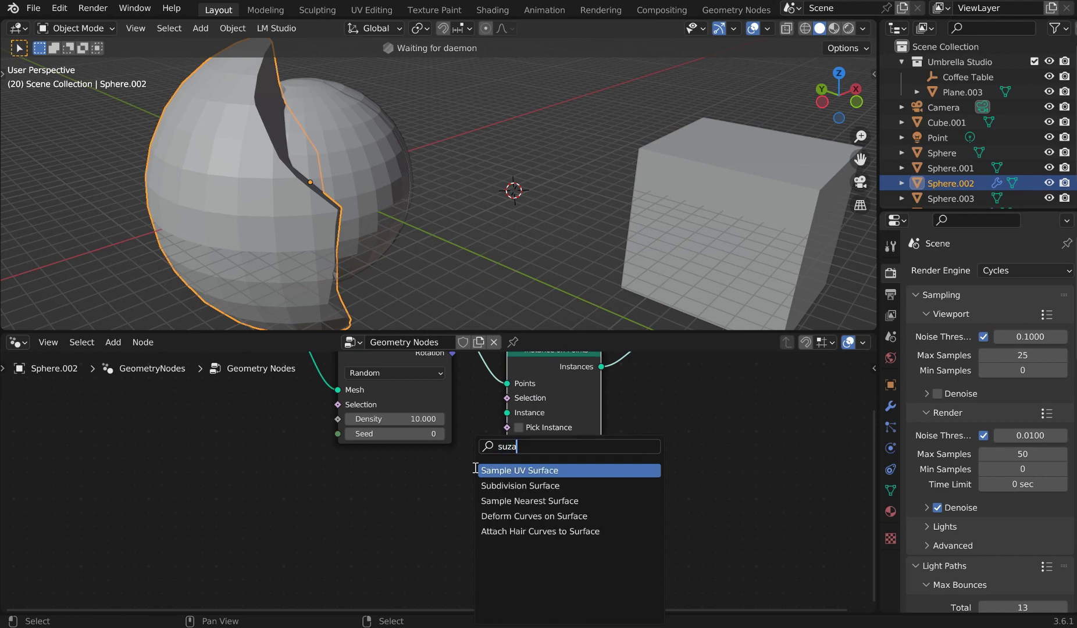
{"action": "key", "text": "BackSpace"}
{"action": "key", "text": "BackSpace"}
{"action": "key", "text": "BackSpace"}
{"action": "key", "text": "BackSpace"}
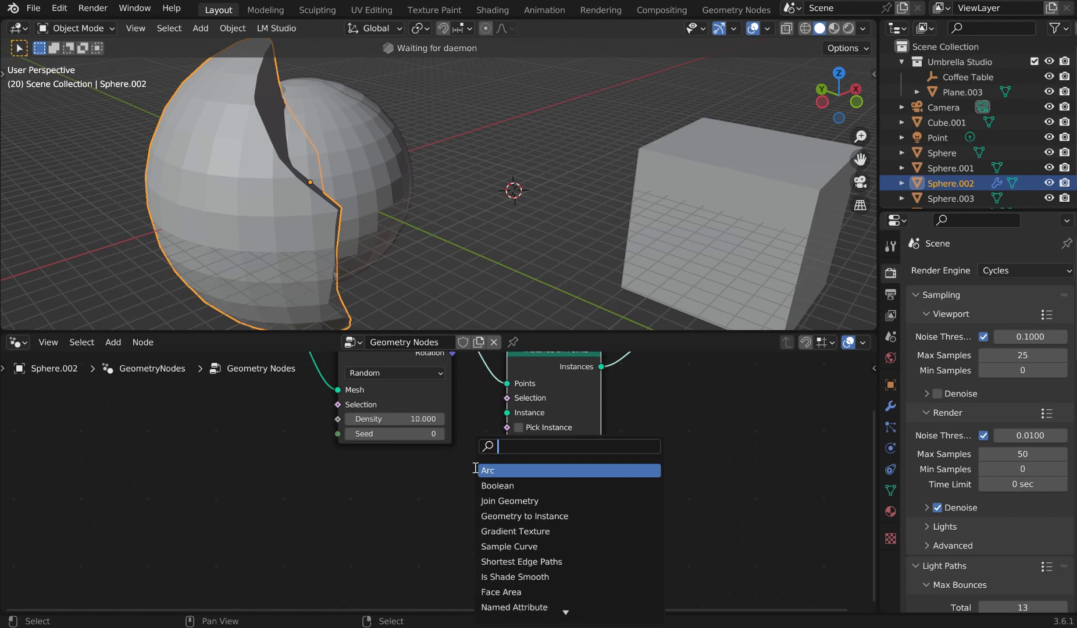
{"action": "type", "text": "uv"}
{"action": "left_click", "coordinate": [475, 469]}
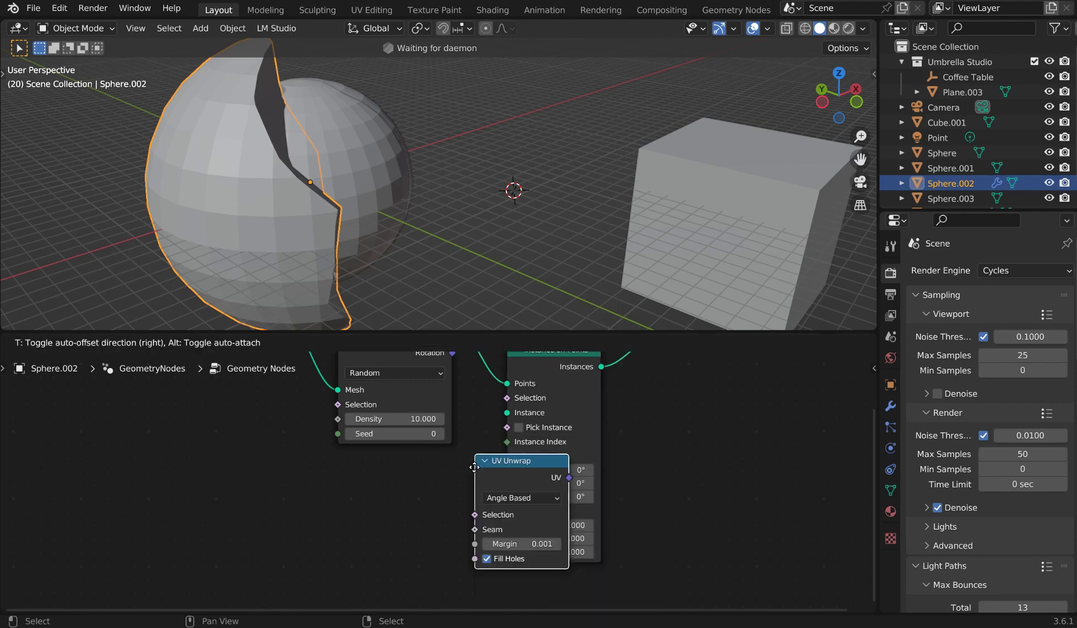
{"action": "right_click", "coordinate": [474, 468]}
- Add a UV Sphere node below the Distribute Points on Faces node
{"action": "key", "text": "shift+a"}
{"action": "type", "text": "suv"}
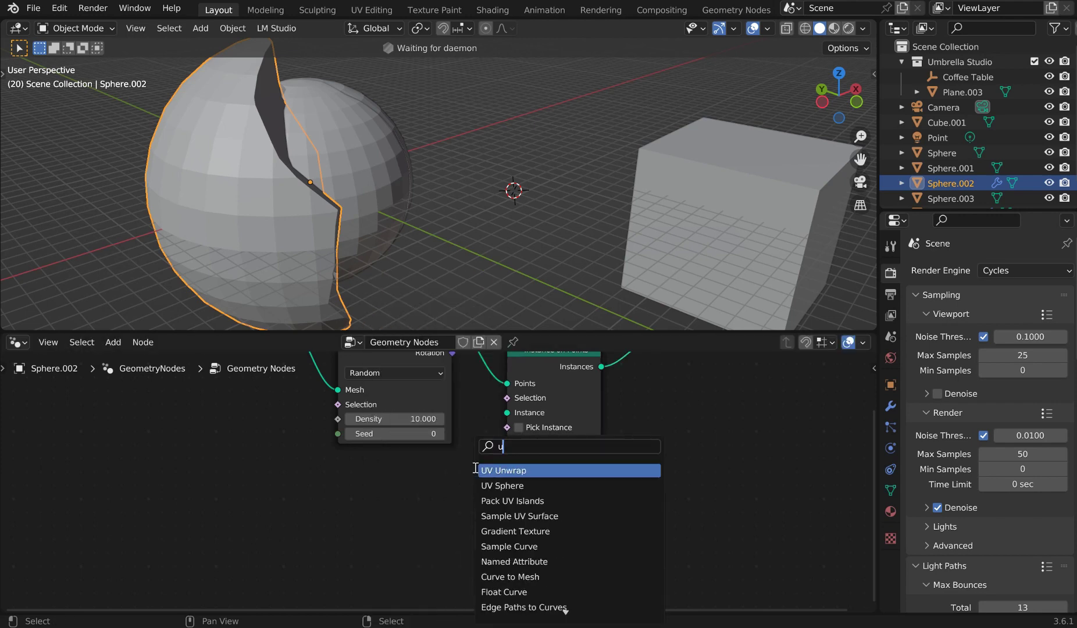
{"action": "type", "text": "s"}
{"action": "key", "text": "Return"}
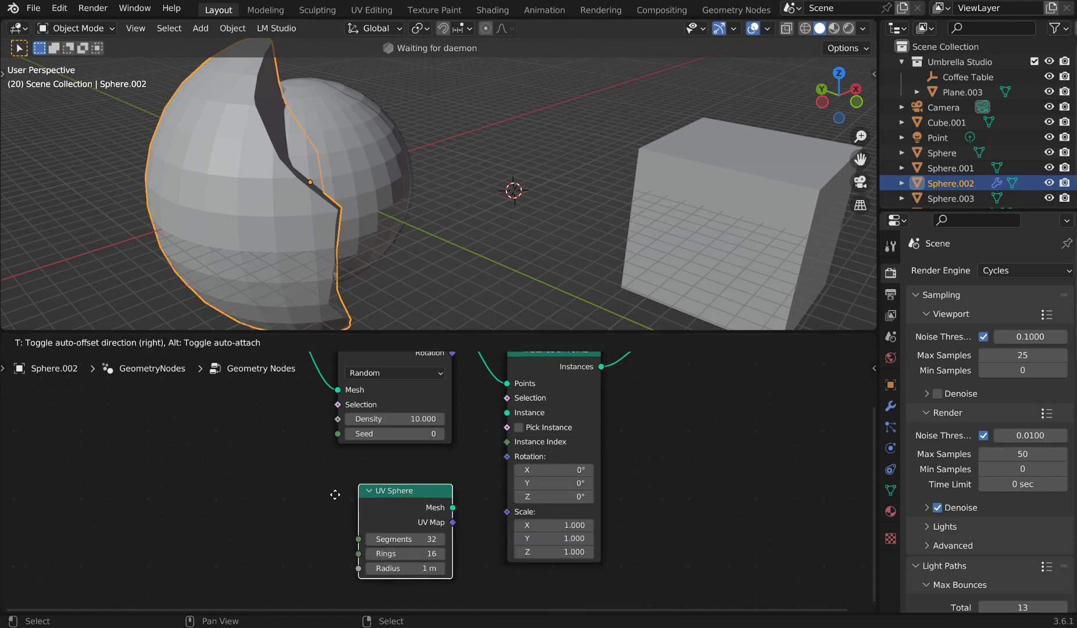
{"action": "left_click", "coordinate": [410, 532]}
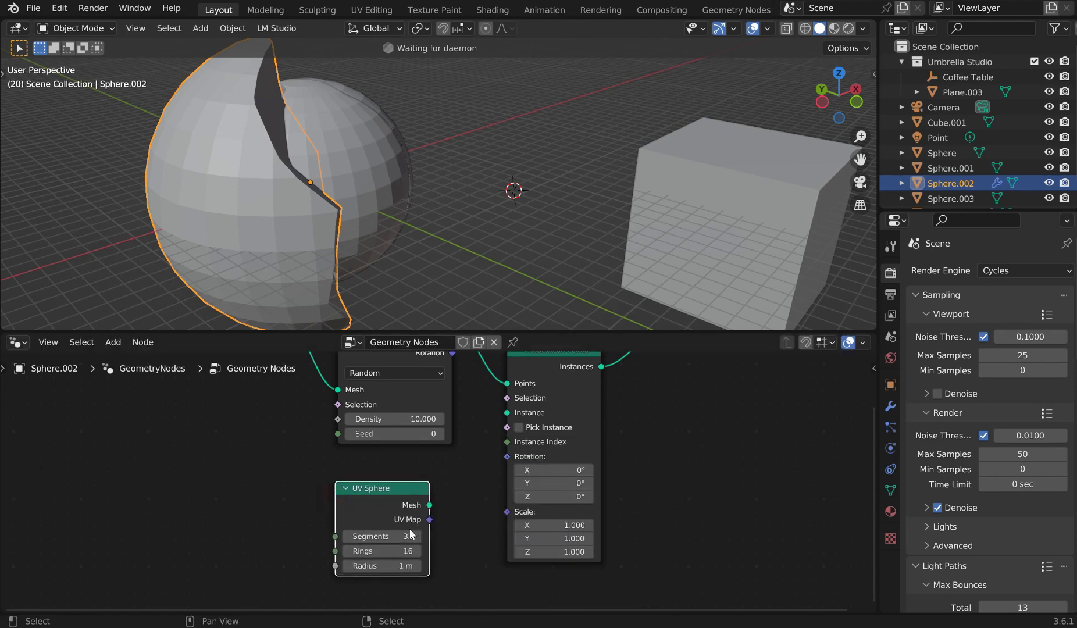
- Set the UV Sphere node's radius to 0.05 m and connect its Mesh output to the Instance input of Instance on Points
{"action": "left_click_drag", "start_coordinate": [398, 571], "coordinate": [377, 570]}
{"action": "left_click", "coordinate": [397, 570]}
{"action": "type", "text": ".05"}
{"action": "key", "text": "Return"}
{"action": "left_click_drag", "start_coordinate": [429, 505], "coordinate": [509, 413]}
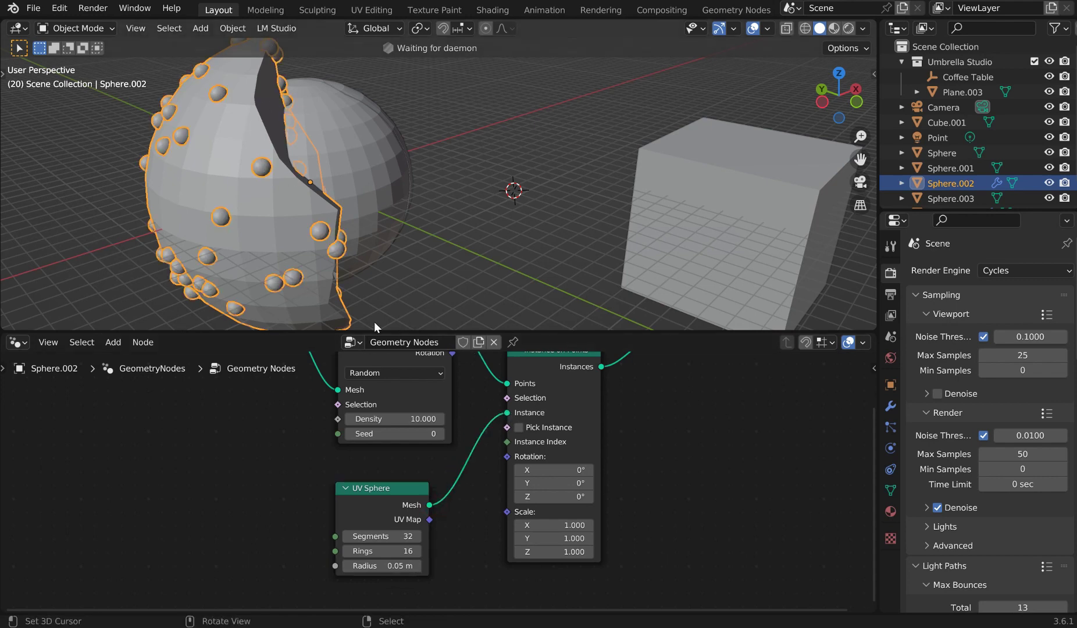
- Enlarge the node editor and rearrange Join Geometry, Group Input and Distribute Points on Faces so the direct geometry link runs clear above the other nodes
{"action": "left_click", "coordinate": [134, 32]}
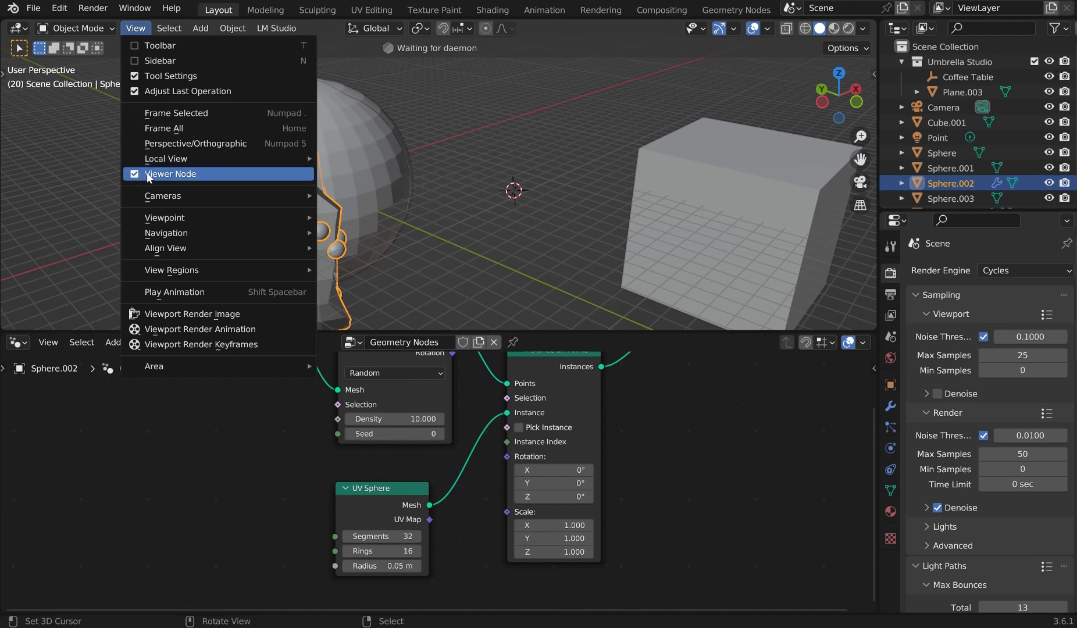
{"action": "left_click_drag", "start_coordinate": [402, 330], "coordinate": [397, 273]}
{"action": "middle_click_drag", "start_coordinate": [439, 374], "coordinate": [457, 446]}
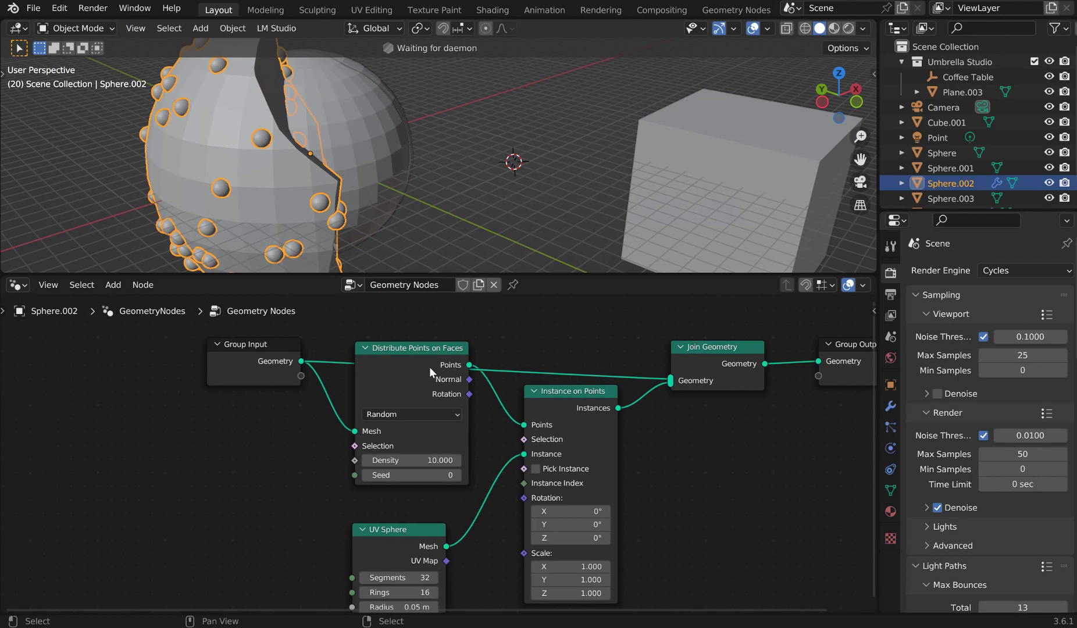
{"action": "left_click_drag", "start_coordinate": [390, 379], "coordinate": [397, 395]}
{"action": "left_click_drag", "start_coordinate": [720, 356], "coordinate": [700, 311]}
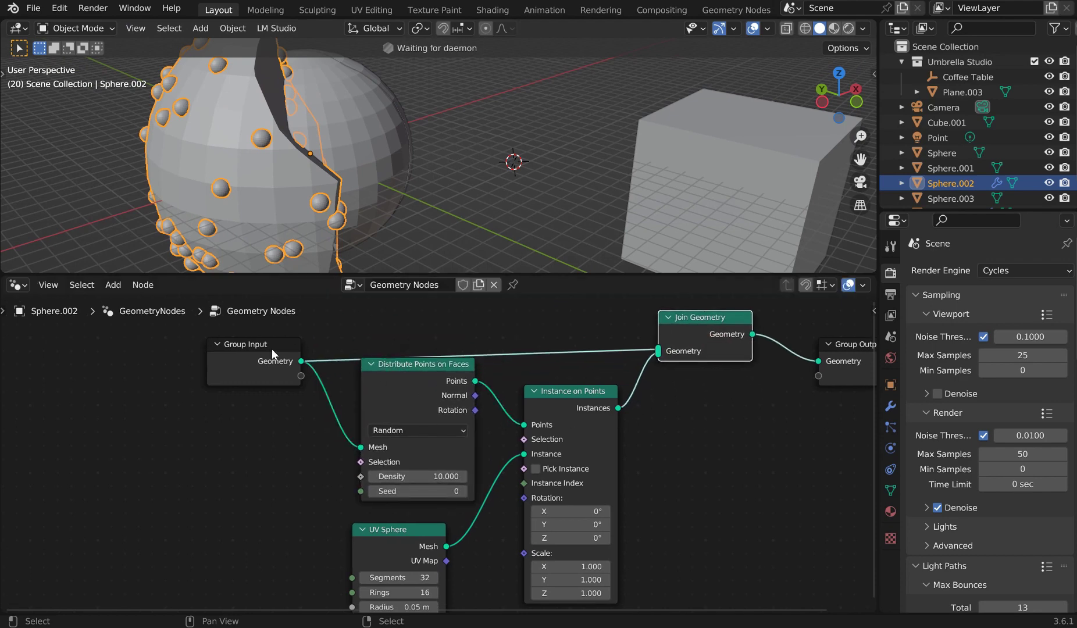
{"action": "left_click_drag", "start_coordinate": [271, 349], "coordinate": [265, 333]}
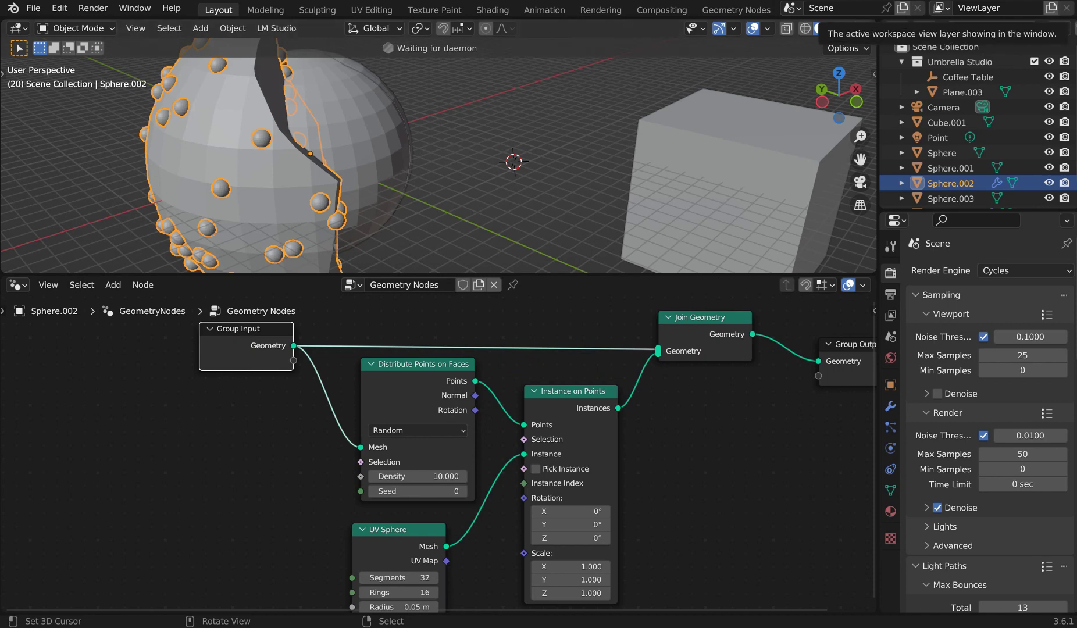
{"action": "left_click_drag", "start_coordinate": [419, 364], "coordinate": [413, 357]}
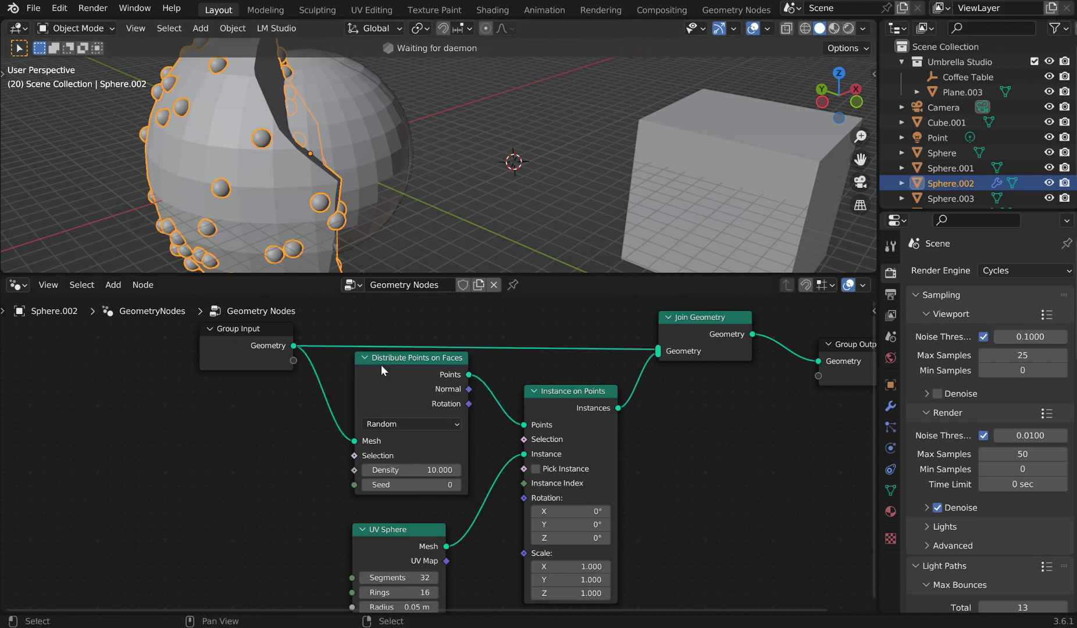
- Preview the UV Sphere node through a Viewer node placed below Instance on Points, and inspect the previewed sphere in the 3D viewport
{"action": "middle_click_drag", "start_coordinate": [472, 548], "coordinate": [446, 465]}
{"action": "scroll", "coordinate": [446, 465], "scroll_direction": "up", "scroll_amount": 2}
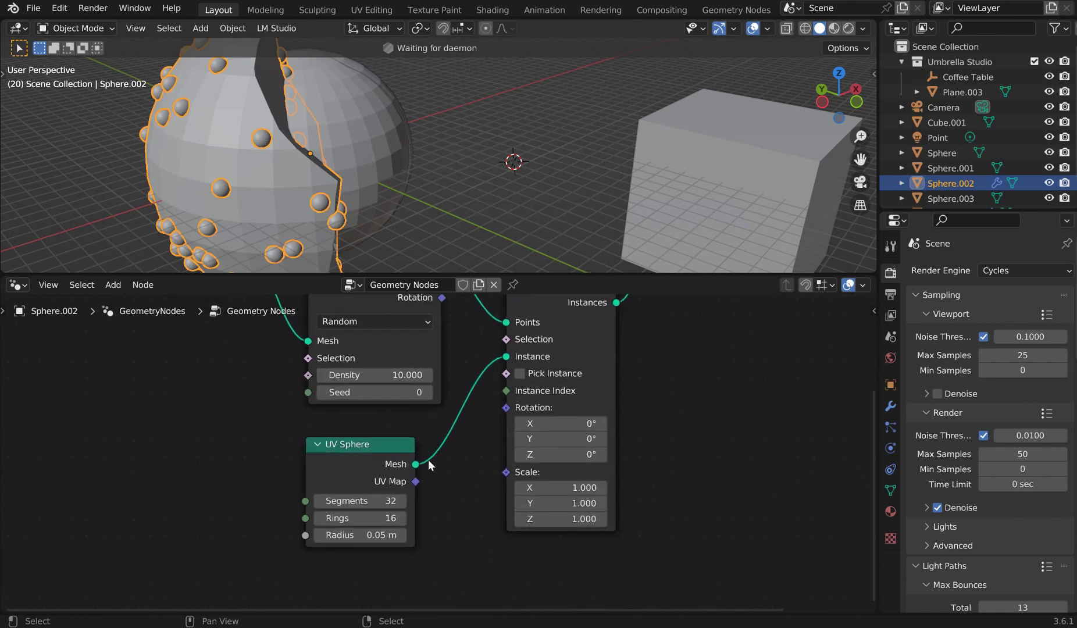
{"action": "left_click", "coordinate": [376, 444], "text": "ctrl+shift"}
{"action": "left_click", "coordinate": [375, 443], "text": "ctrl+shift"}
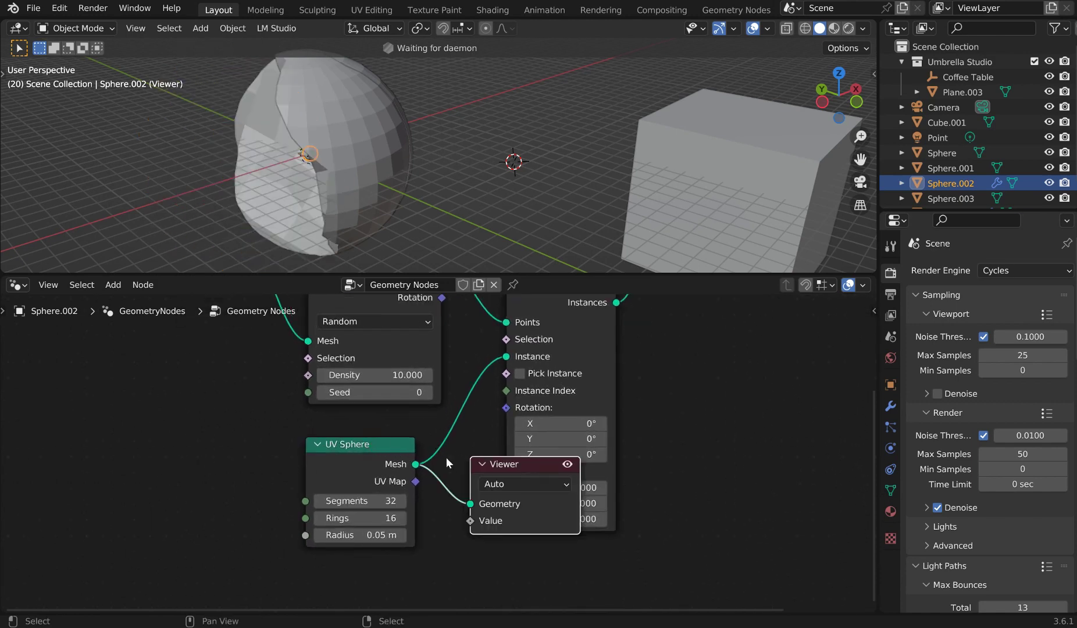
{"action": "left_click_drag", "start_coordinate": [512, 465], "coordinate": [538, 558]}
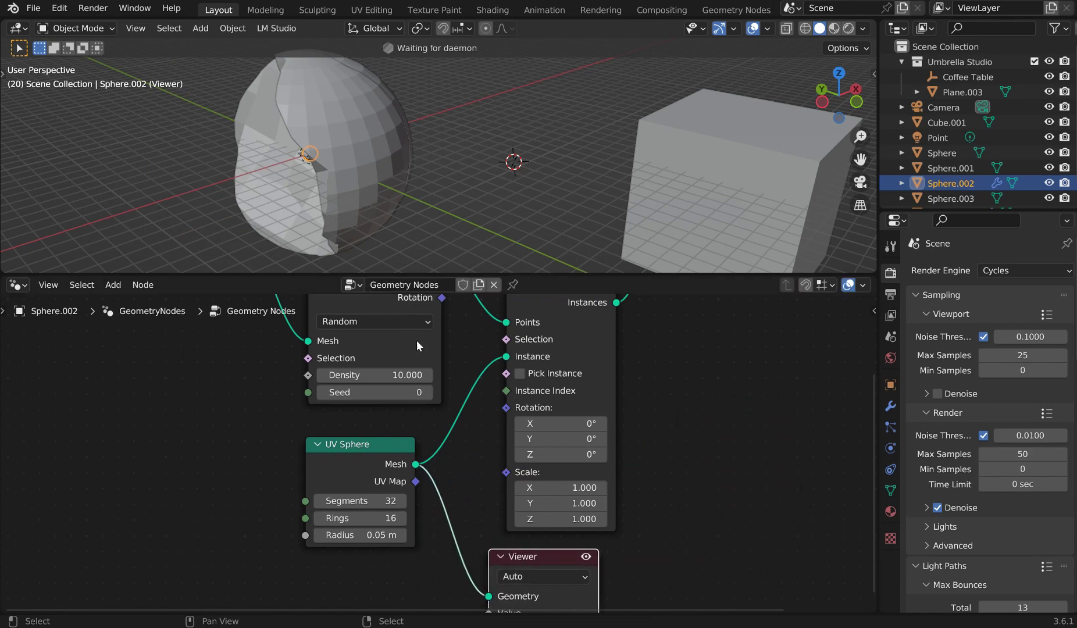
{"action": "scroll", "coordinate": [366, 210], "scroll_direction": "up", "scroll_amount": 5}
{"action": "middle_click_drag", "start_coordinate": [313, 163], "coordinate": [237, 183]}
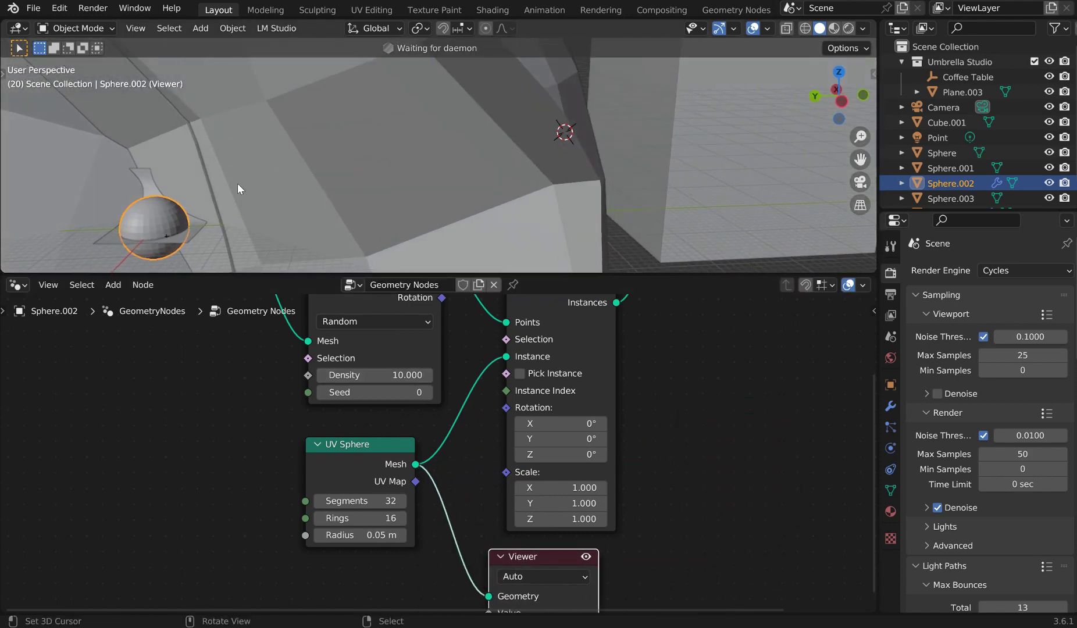
{"action": "scroll", "coordinate": [418, 145], "scroll_direction": "down", "scroll_amount": 6}
{"action": "middle_click_drag", "start_coordinate": [317, 133], "coordinate": [262, 133]}
- Preview Distribute Points on Faces, Instance on Points and Join Geometry one after another through the Viewer node
{"action": "middle_click_drag", "start_coordinate": [633, 345], "coordinate": [646, 479]}
{"action": "scroll", "coordinate": [645, 479], "scroll_direction": "down", "scroll_amount": 1}
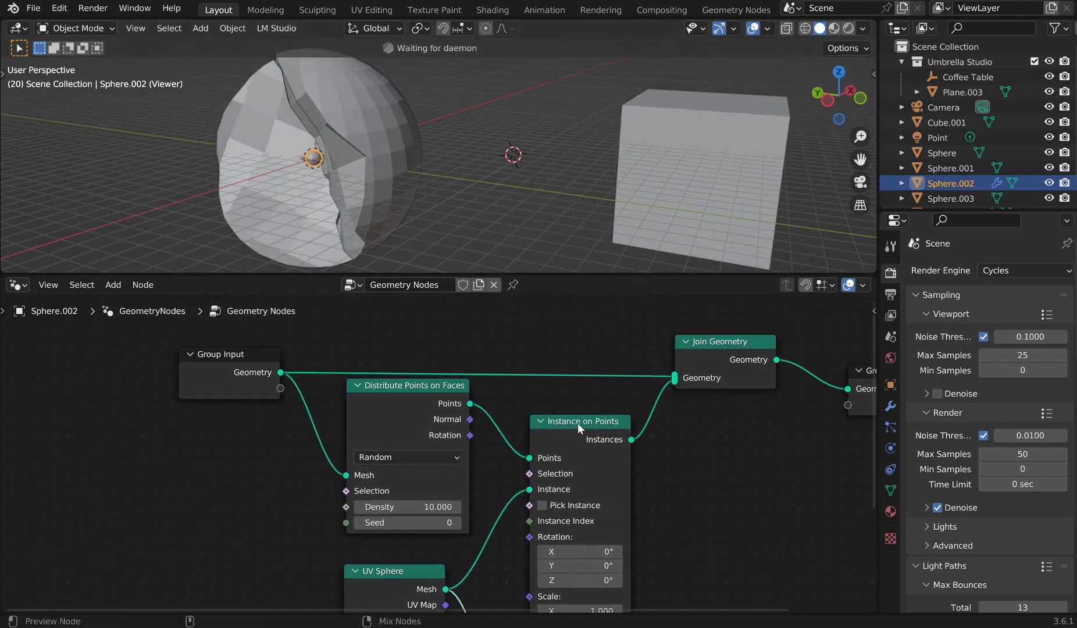
{"action": "left_click", "coordinate": [433, 383], "text": "ctrl+shift"}
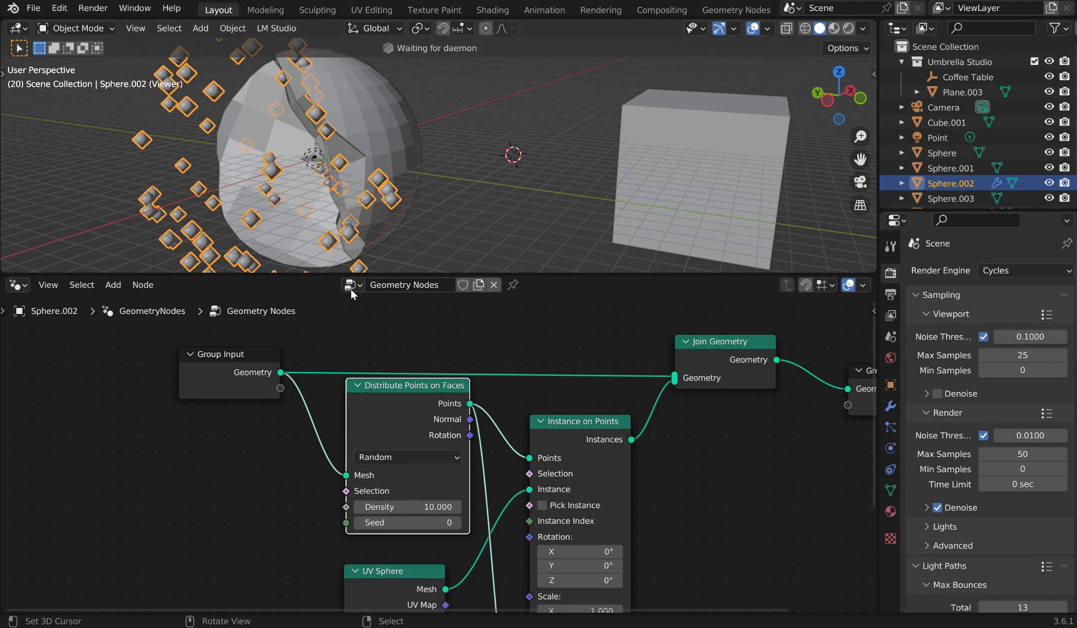
{"action": "left_click_drag", "start_coordinate": [406, 396], "coordinate": [396, 412]}
{"action": "left_click", "coordinate": [581, 429], "text": "ctrl+shift"}
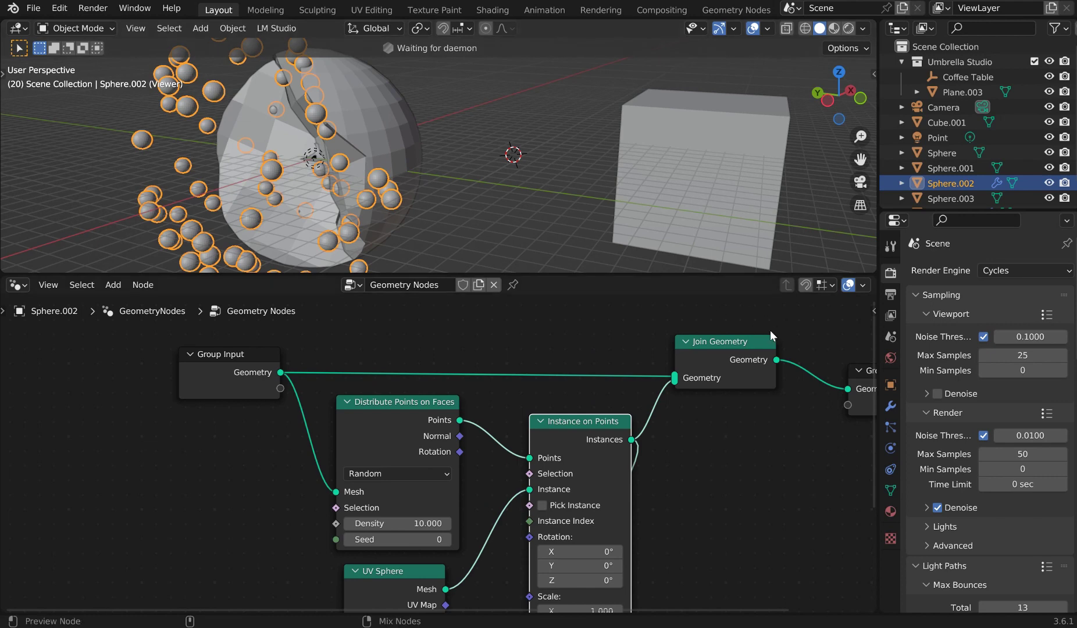
{"action": "left_click", "coordinate": [751, 348], "text": "ctrl+shift"}
- Move the Viewer node into free space beside Instance on Points and delete it
{"action": "middle_click_drag", "start_coordinate": [652, 607], "coordinate": [537, 549]}
{"action": "left_click_drag", "start_coordinate": [457, 570], "coordinate": [641, 437]}
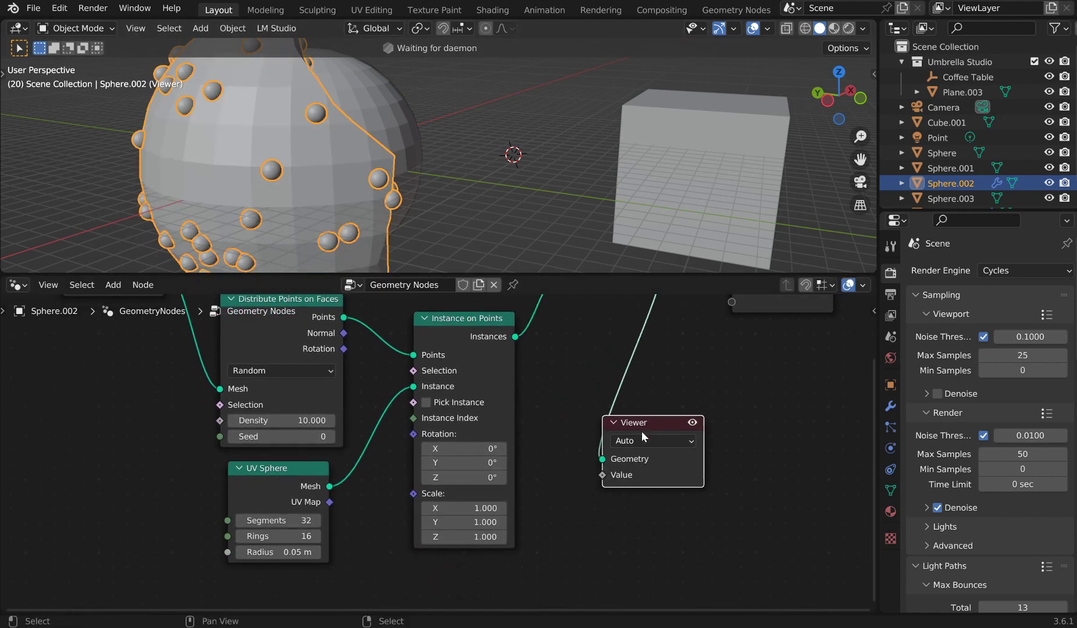
{"action": "key", "text": "x"}
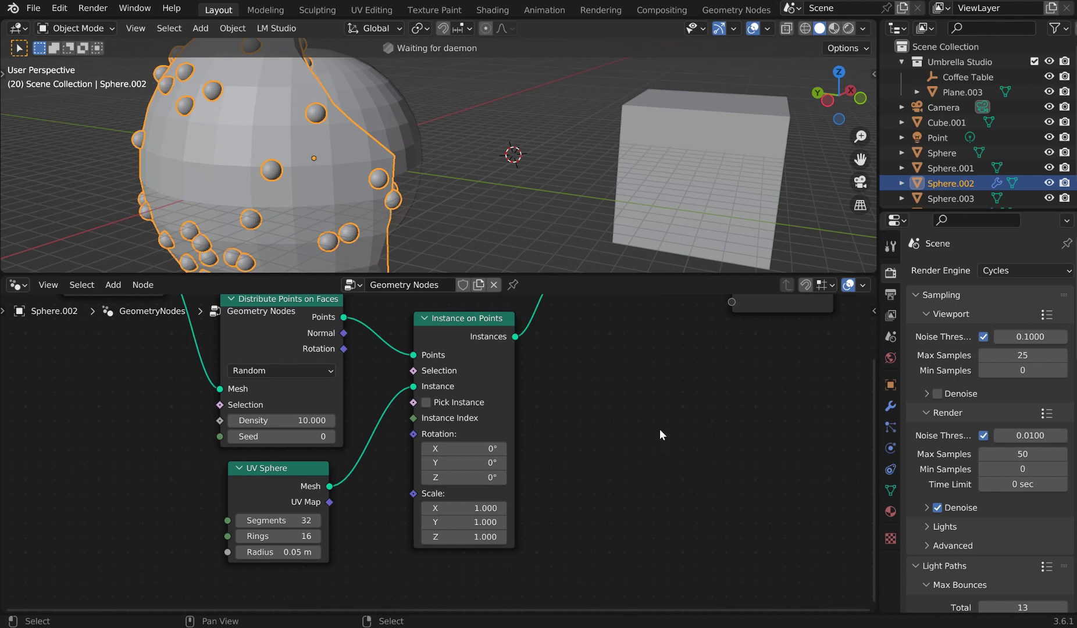
- Spread out the geometry nodes, leaving free space between Instance on Points and Join Geometry
{"action": "key", "text": "Home"}
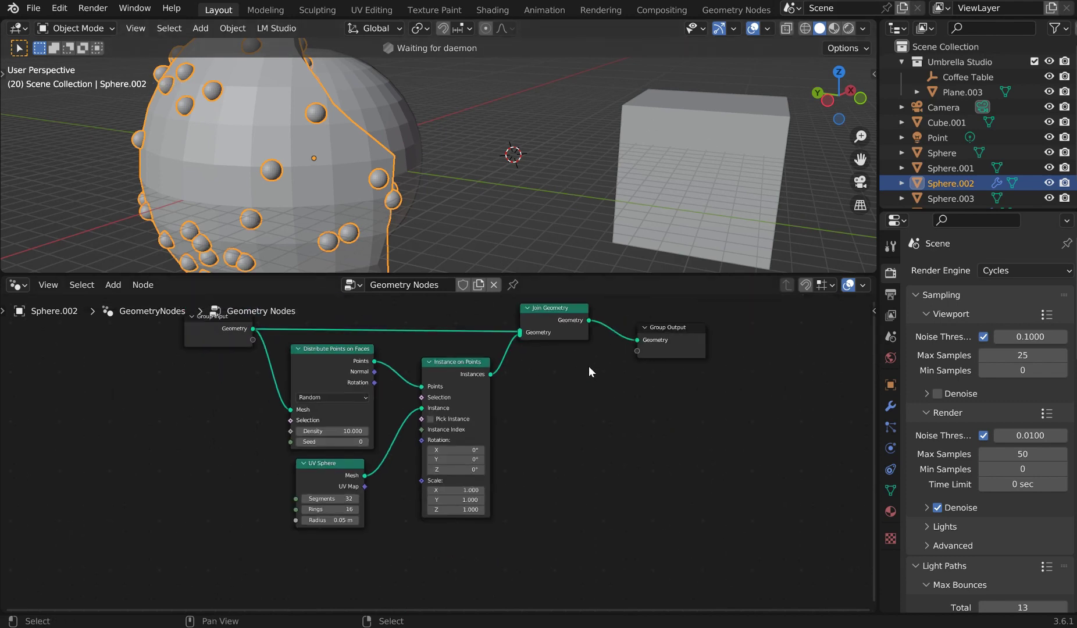
{"action": "left_click_drag", "start_coordinate": [682, 356], "coordinate": [803, 345]}
{"action": "left_click_drag", "start_coordinate": [575, 327], "coordinate": [683, 322]}
{"action": "left_click_drag", "start_coordinate": [483, 380], "coordinate": [477, 410]}
{"action": "left_click_drag", "start_coordinate": [349, 367], "coordinate": [268, 390]}
{"action": "left_click_drag", "start_coordinate": [326, 514], "coordinate": [242, 544]}
{"action": "left_click_drag", "start_coordinate": [466, 418], "coordinate": [465, 432]}
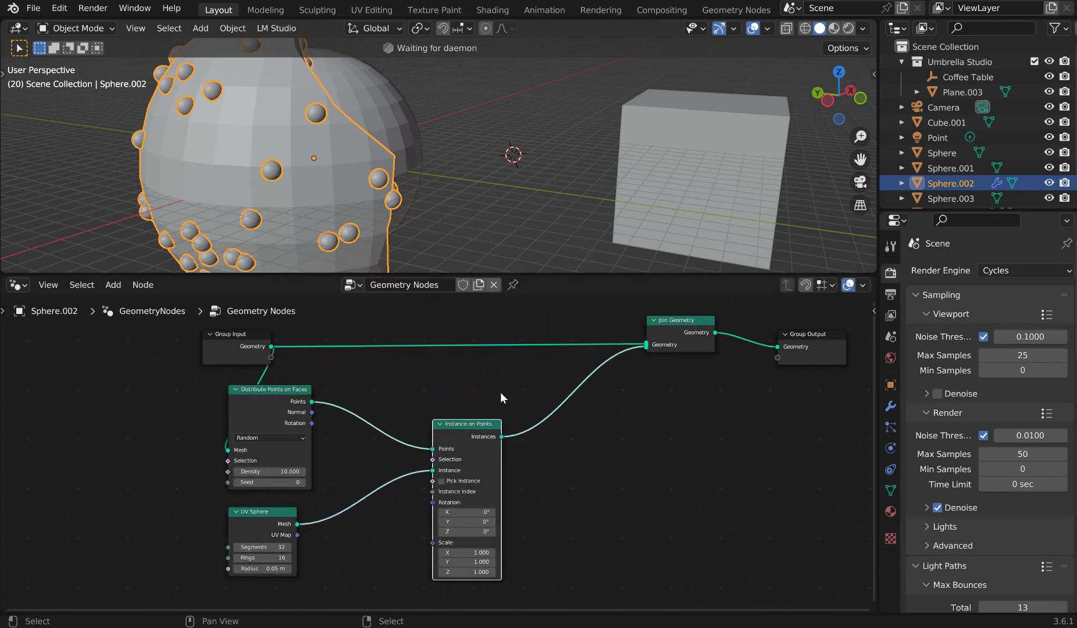
- Insert a Set Position node on the link between Instance on Points and Join Geometry
{"action": "key", "text": "shift+a"}
{"action": "type", "text": "set pos"}
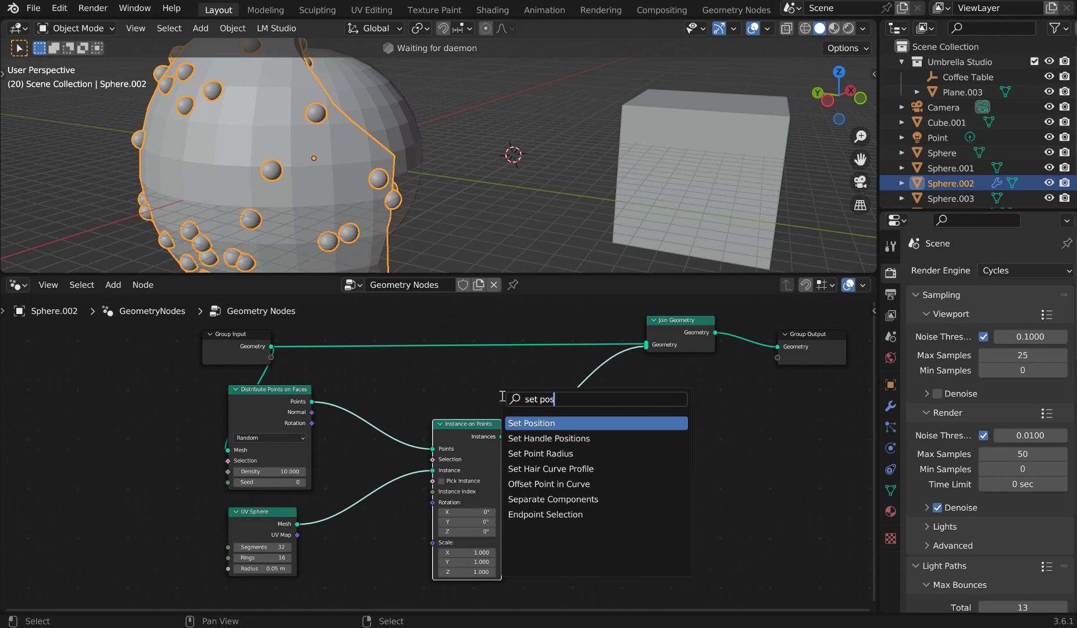
{"action": "key", "text": "Return"}
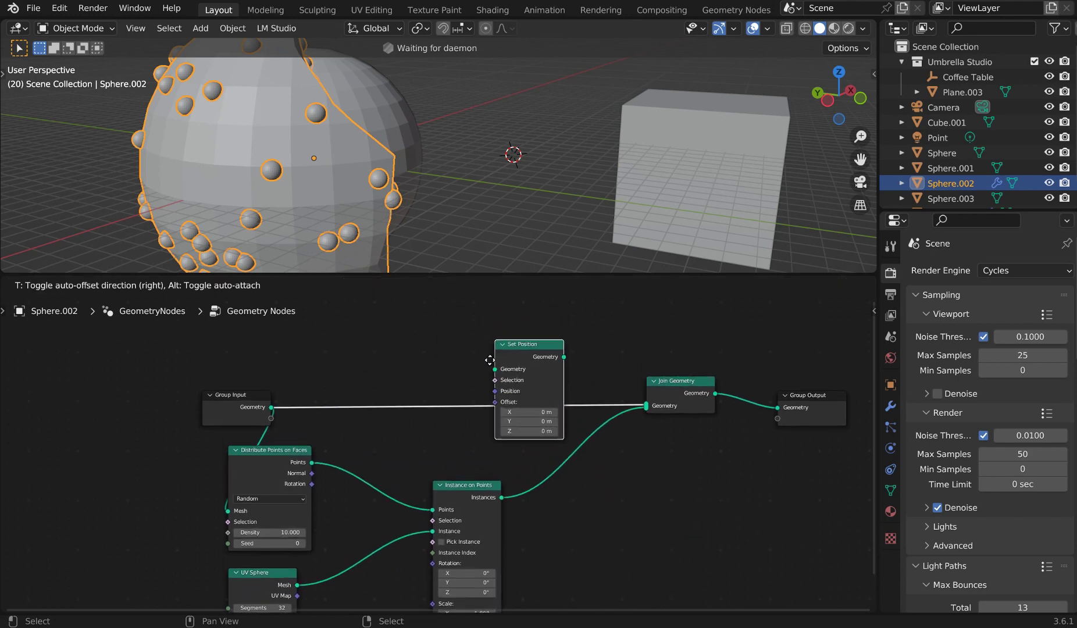
{"action": "left_click", "coordinate": [493, 386]}
{"action": "left_click_drag", "start_coordinate": [522, 362], "coordinate": [586, 422]}
- Add a Noise Texture node feeding its Fac output into Set Position's Offset, placed below Instance on Points
{"action": "middle_click_drag", "start_coordinate": [657, 444], "coordinate": [657, 404]}
{"action": "scroll", "coordinate": [657, 403], "scroll_direction": "up", "scroll_amount": 2}
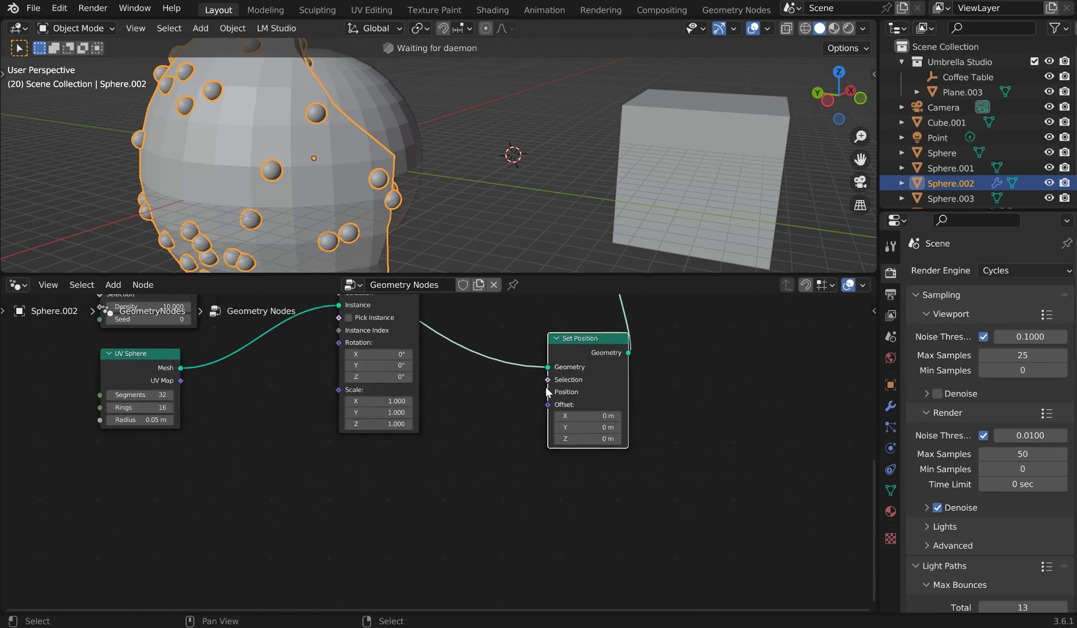
{"action": "left_click_drag", "start_coordinate": [547, 405], "coordinate": [476, 494]}
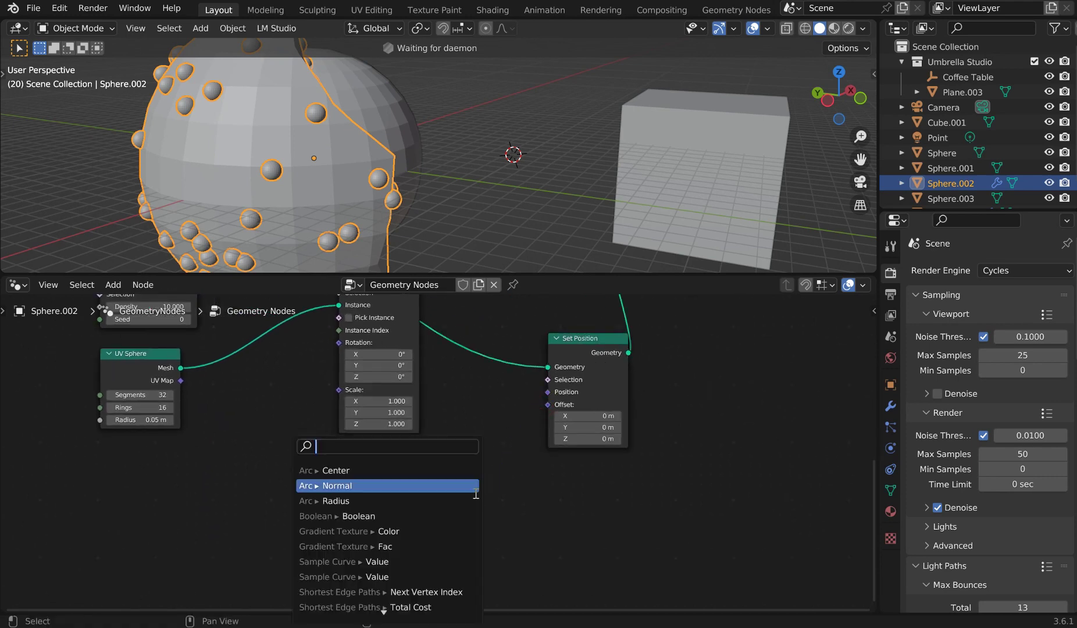
{"action": "type", "text": "noise"}
{"action": "key", "text": "Return"}
{"action": "left_click", "coordinate": [446, 437]}
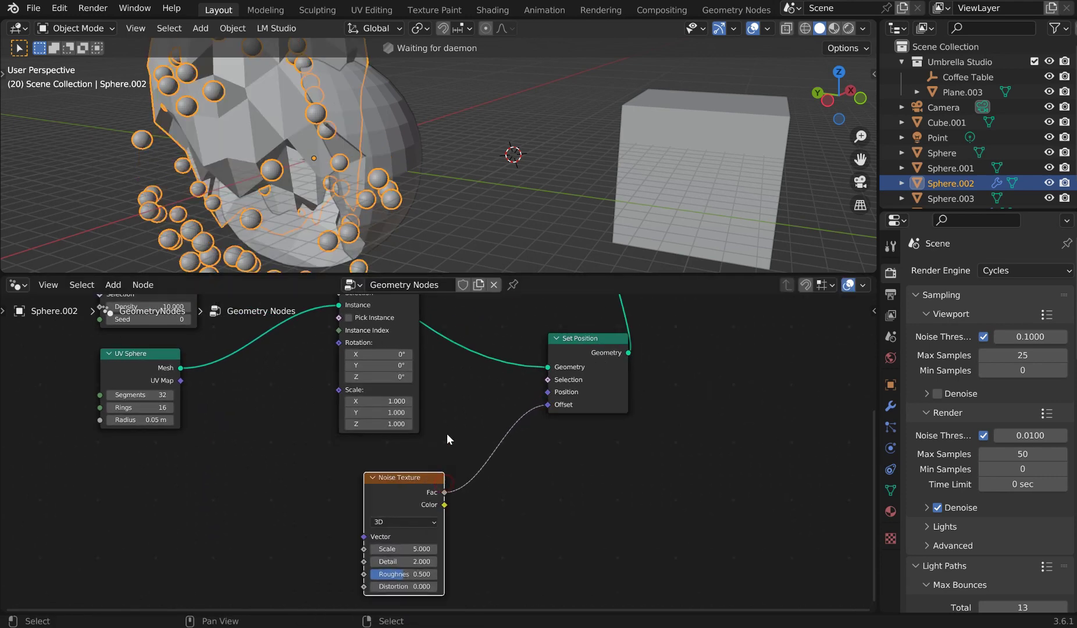
- Set the Noise Texture node's scale to 0.5
{"action": "left_click", "coordinate": [412, 549]}
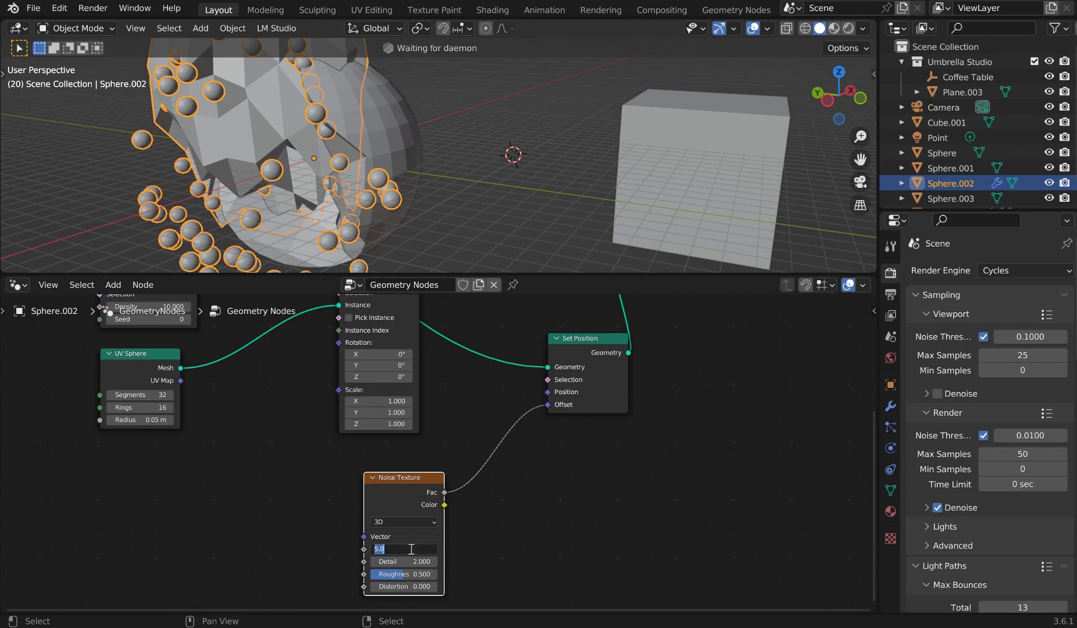
{"action": "type", "text": "0.5"}
{"action": "key", "text": "Return"}
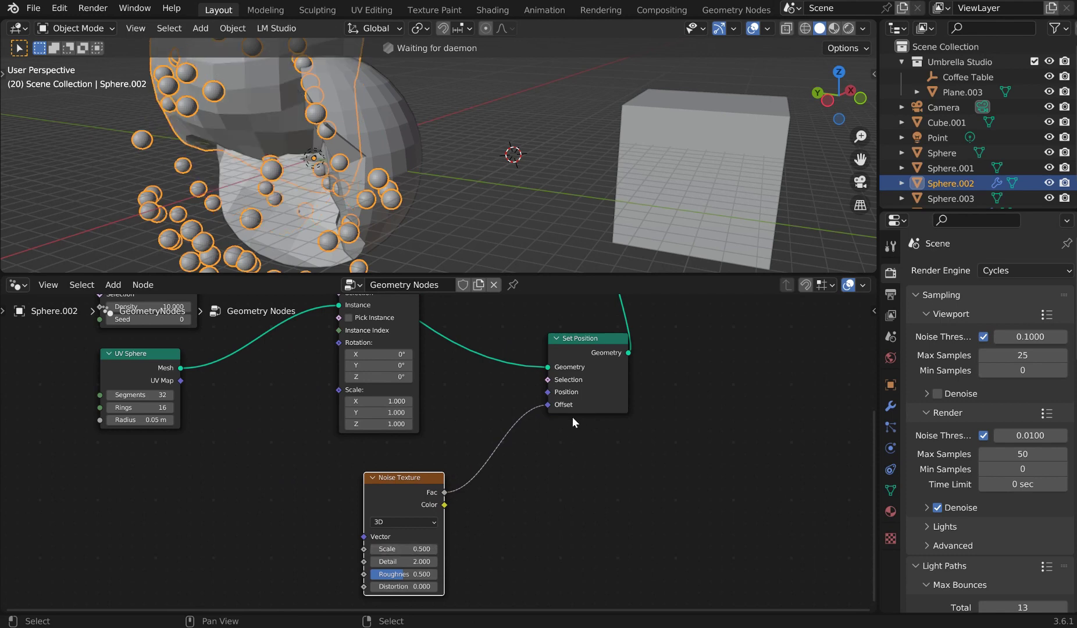
- Insert a Vector Math node on the link between Noise Texture and Set Position's Offset
{"action": "key", "text": "shift+a"}
{"action": "type", "text": "s"}
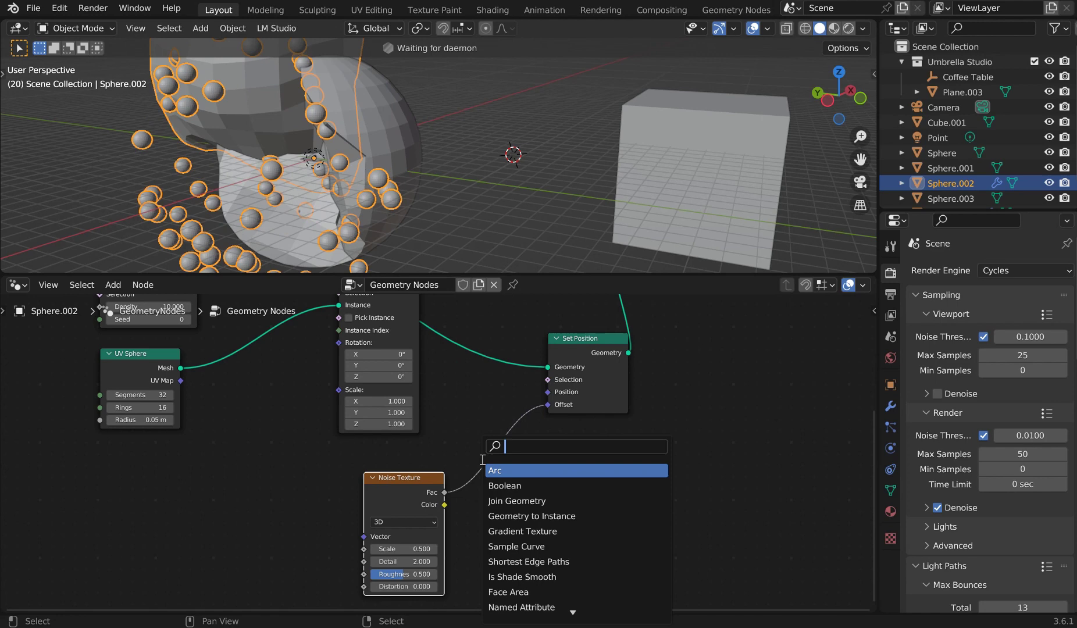
{"action": "type", "text": "vecm"}
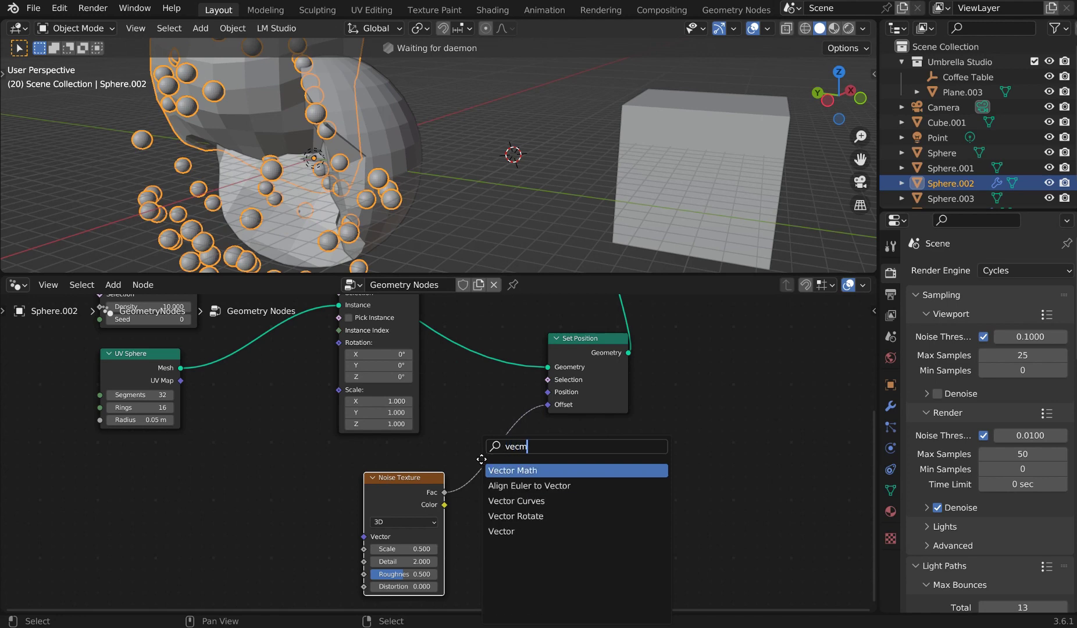
{"action": "key", "text": "Return"}
{"action": "left_click", "coordinate": [510, 468]}
- Set the Vector Math node to Subtract with 0.5 in all three vector components
{"action": "left_click", "coordinate": [526, 482]}
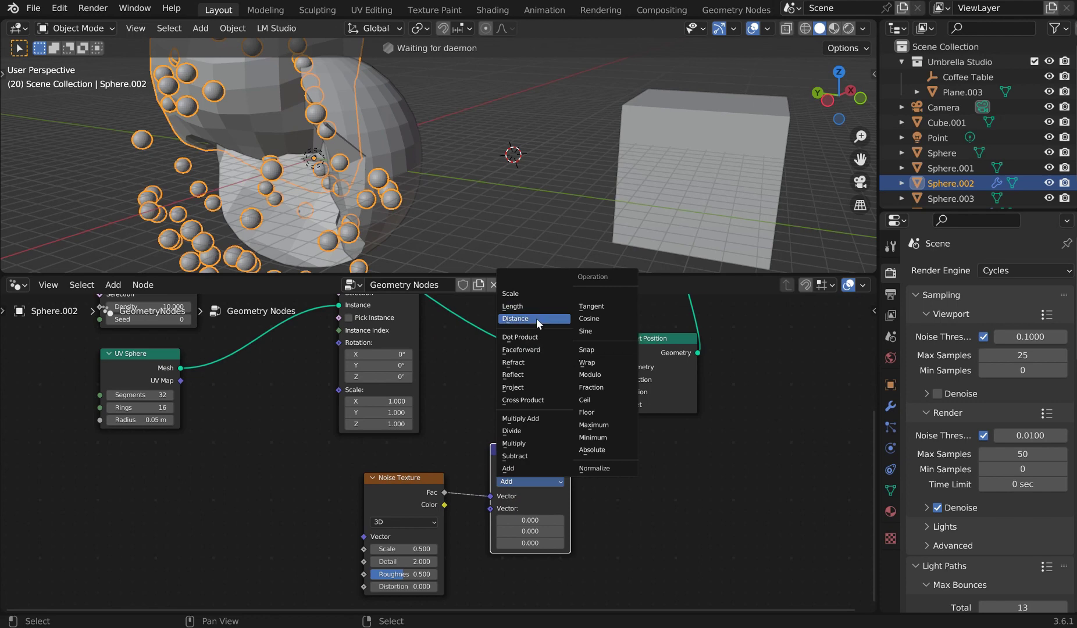
{"action": "left_click", "coordinate": [538, 456]}
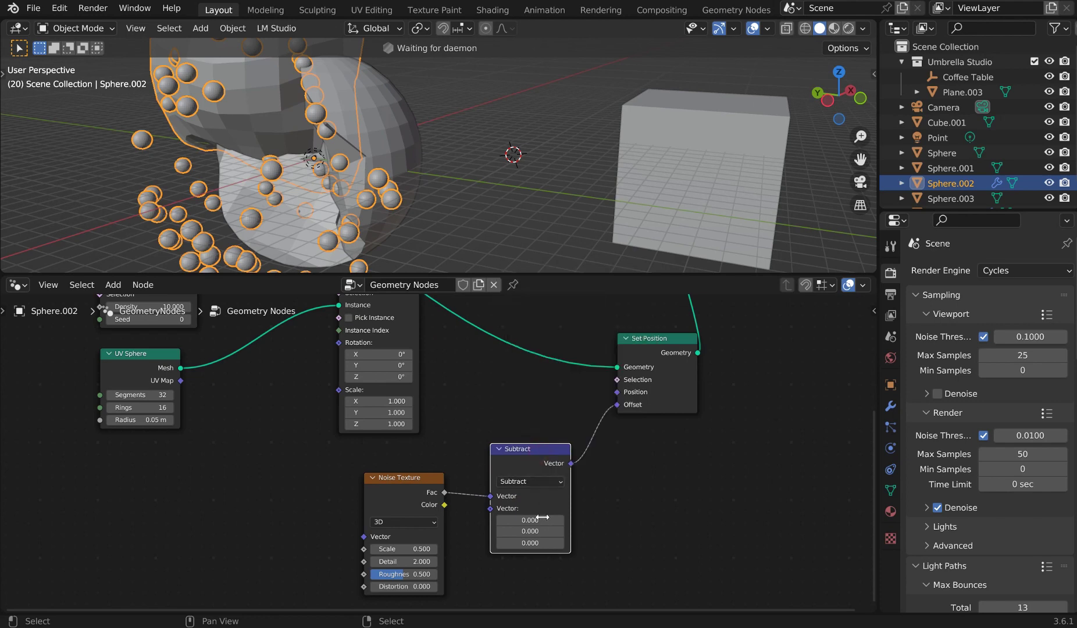
{"action": "left_click", "coordinate": [540, 521]}
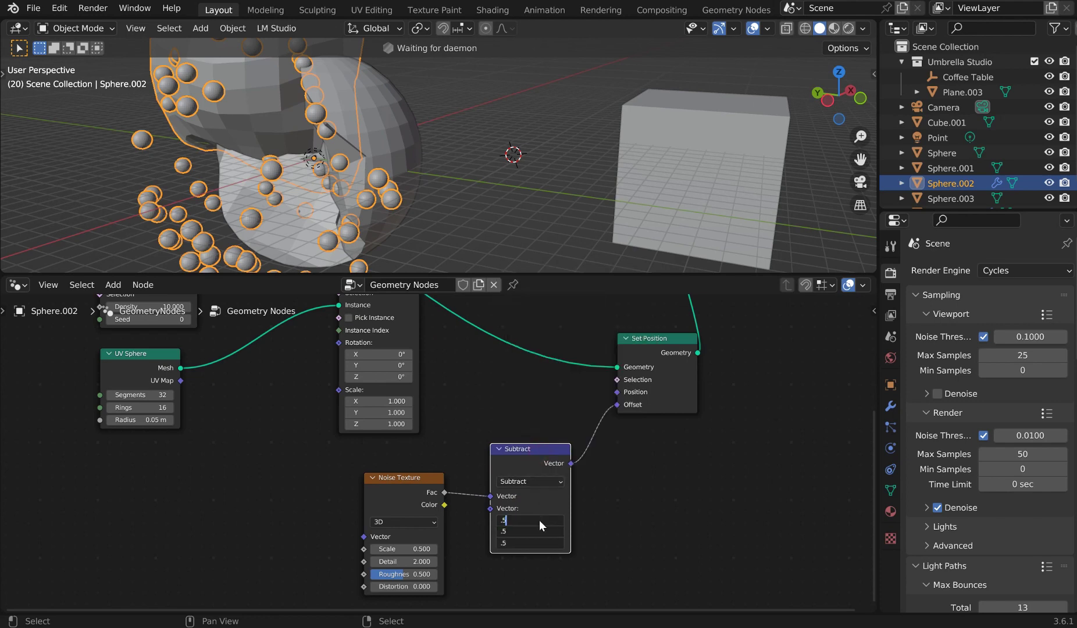
{"action": "key", "text": "Return"}
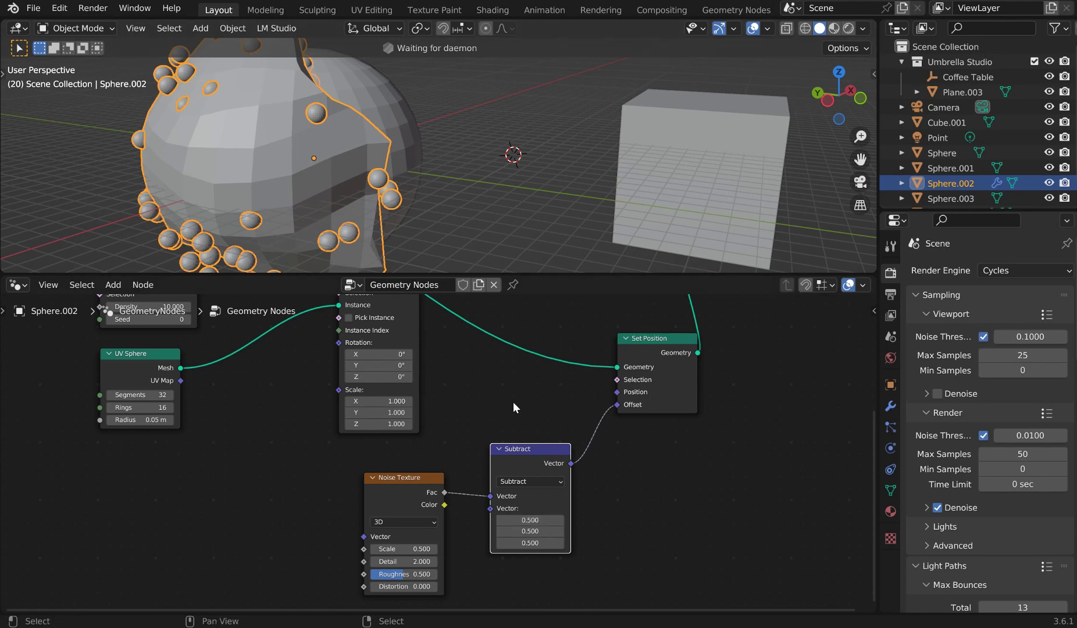
- Move the Noise Texture node slightly lower and set its distortion to 0.93
{"action": "scroll", "coordinate": [514, 402], "scroll_direction": "down", "scroll_amount": 3}
{"action": "left_click_drag", "start_coordinate": [416, 475], "coordinate": [407, 501]}
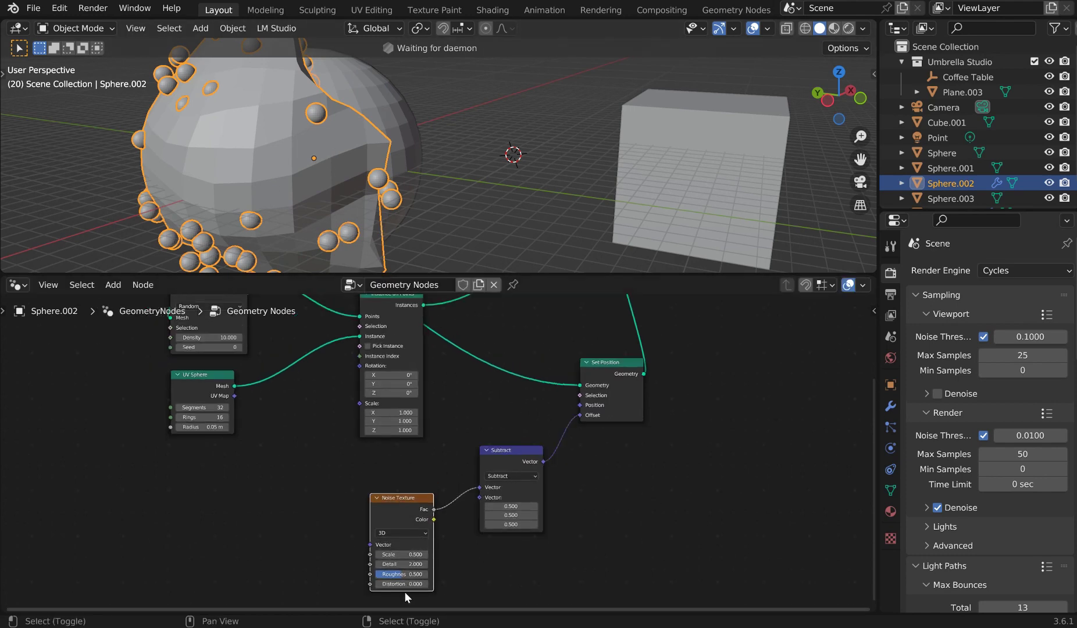
{"action": "left_click_drag", "start_coordinate": [401, 584], "coordinate": [468, 584]}
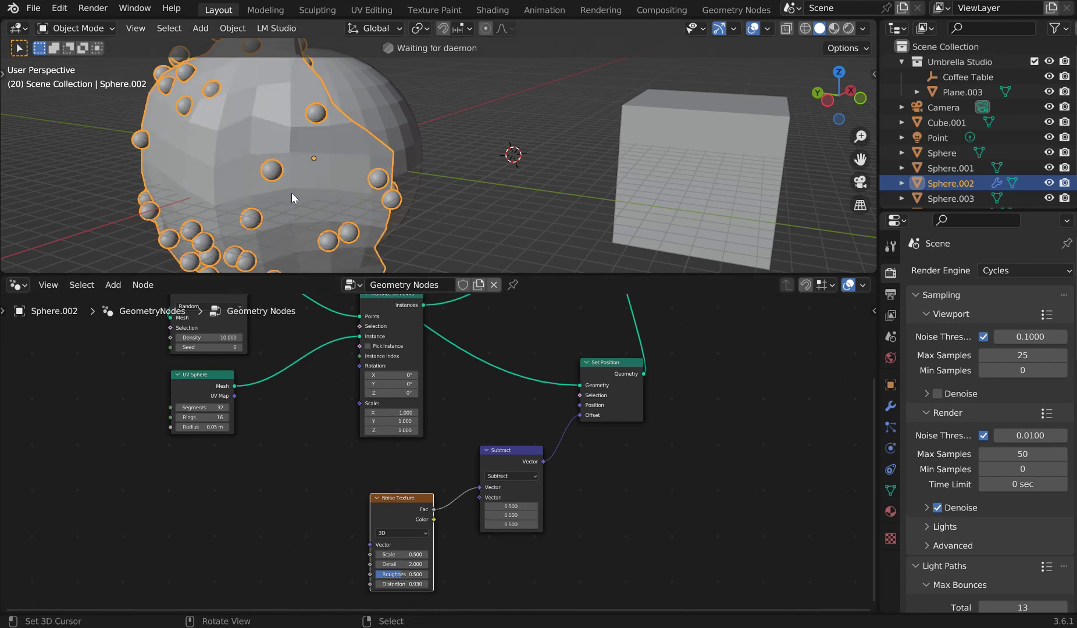
- Space out the nodes: Noise Texture and Subtract lower, Join Geometry, Group Output and Set Position farther right of Instance on Points
{"action": "middle_click_drag", "start_coordinate": [477, 327], "coordinate": [504, 391]}
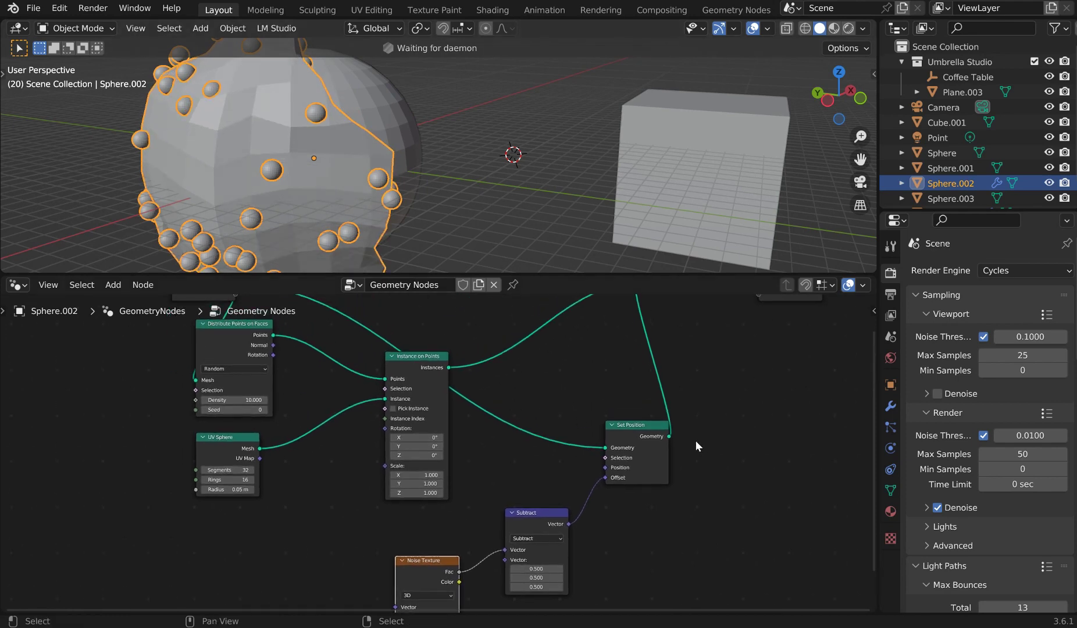
{"action": "left_click_drag", "start_coordinate": [441, 559], "coordinate": [430, 577]}
{"action": "left_click_drag", "start_coordinate": [538, 522], "coordinate": [523, 542]}
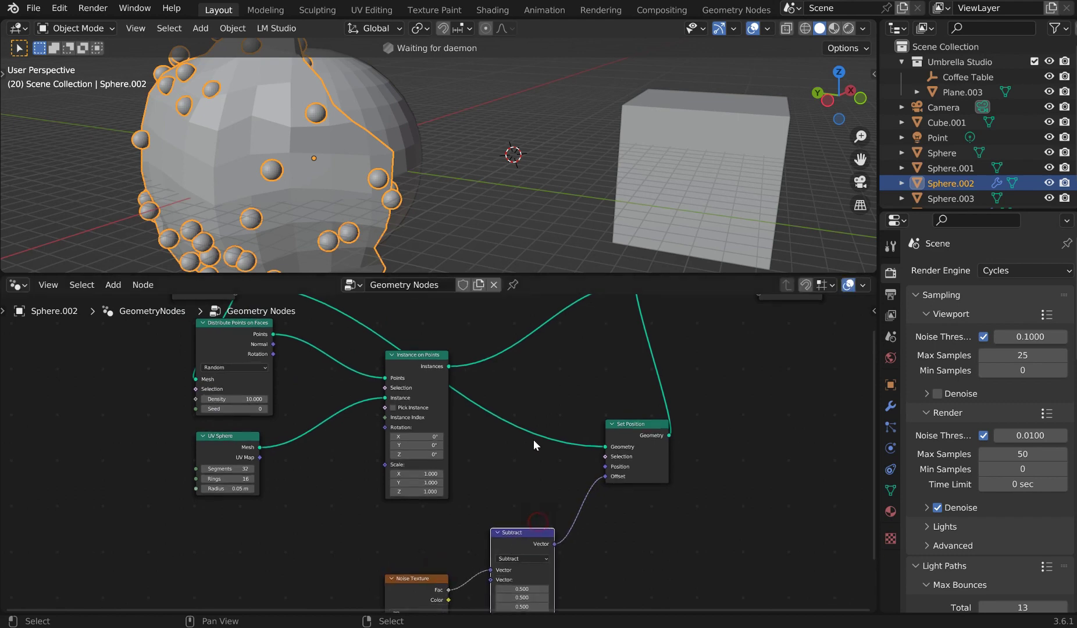
{"action": "scroll", "coordinate": [673, 377], "scroll_direction": "down", "scroll_amount": 5}
{"action": "left_click_drag", "start_coordinate": [588, 317], "coordinate": [600, 321]}
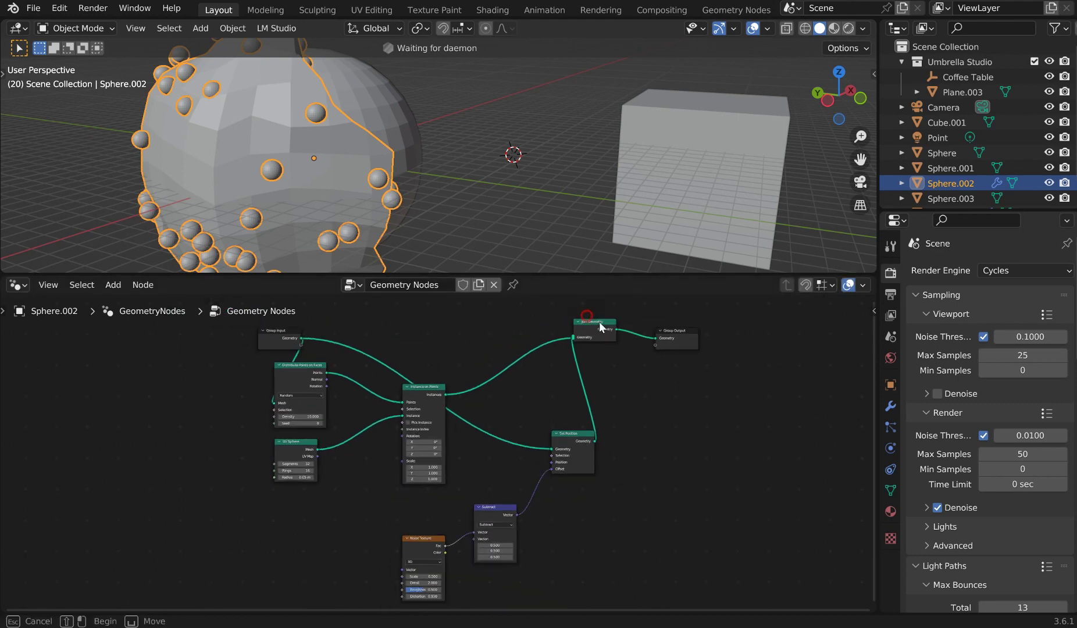
{"action": "left_click_drag", "start_coordinate": [758, 367], "coordinate": [602, 319]}
{"action": "key", "text": "g"}
{"action": "left_click", "coordinate": [743, 378]}
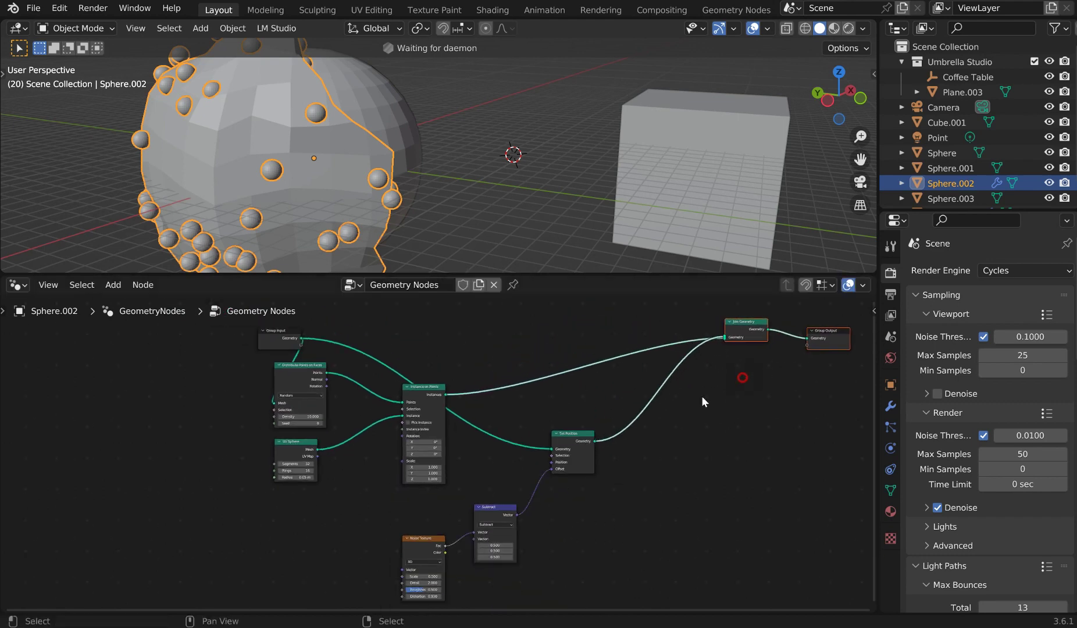
{"action": "left_click_drag", "start_coordinate": [563, 438], "coordinate": [666, 429]}
- Insert a Mesh to Curve node on the geometry link running from Group Input to Set Position
{"action": "scroll", "coordinate": [628, 414], "scroll_direction": "up", "scroll_amount": 2}
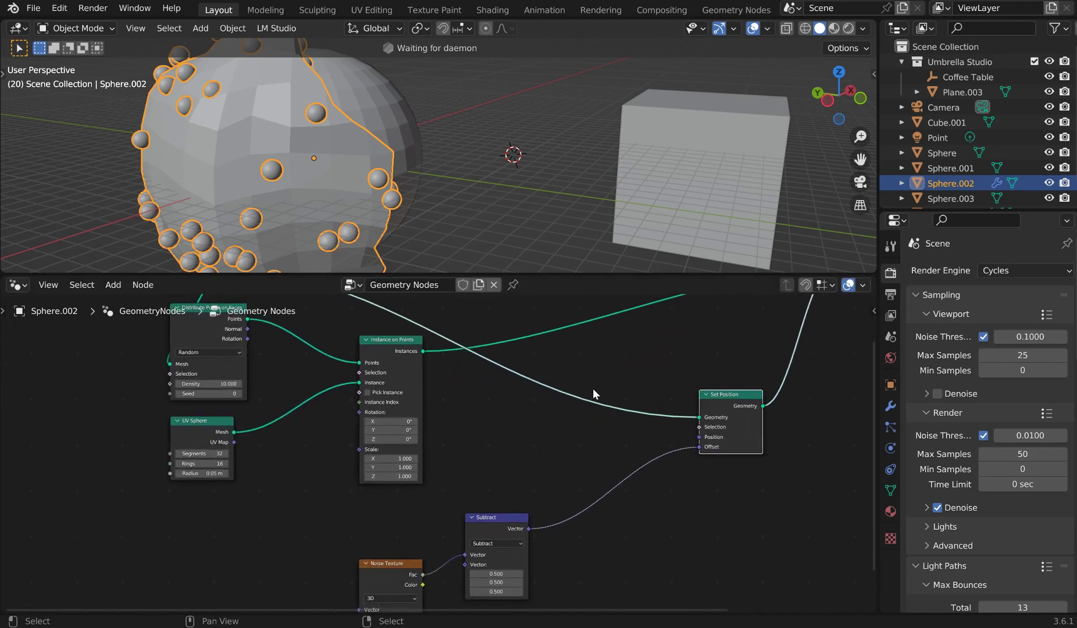
{"action": "key", "text": "shift+a"}
{"action": "type", "text": "smesh to c"}
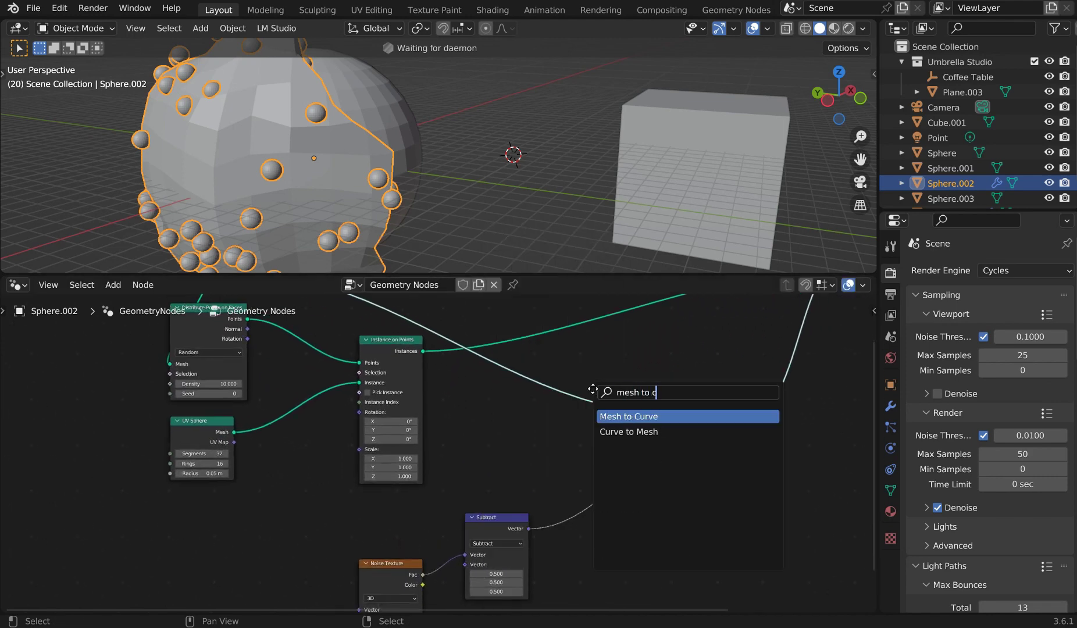
{"action": "key", "text": "Return"}
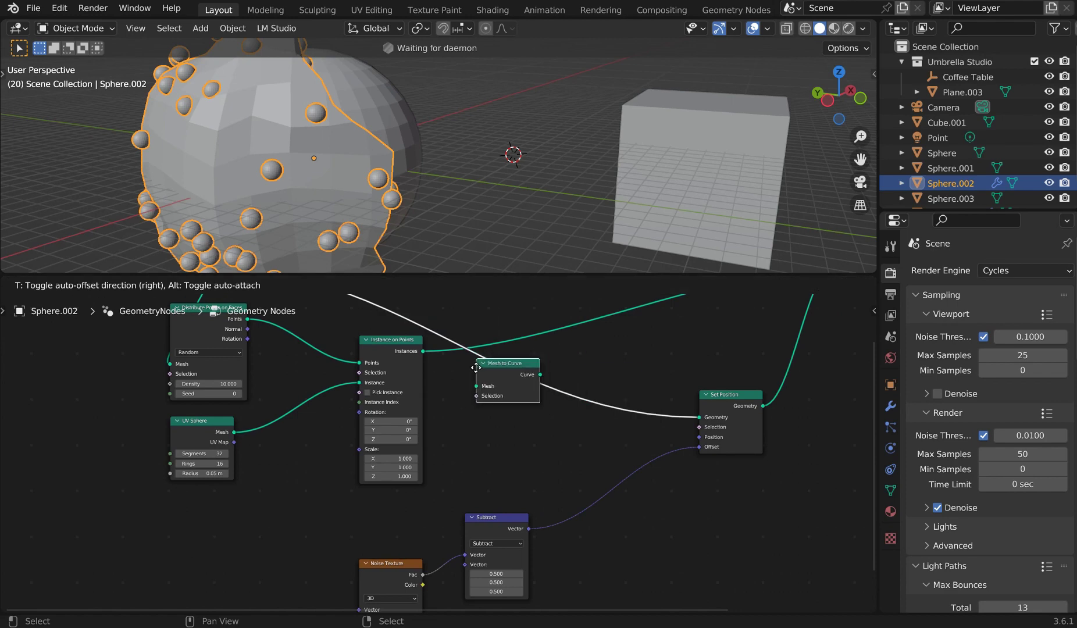
{"action": "left_click", "coordinate": [478, 368]}
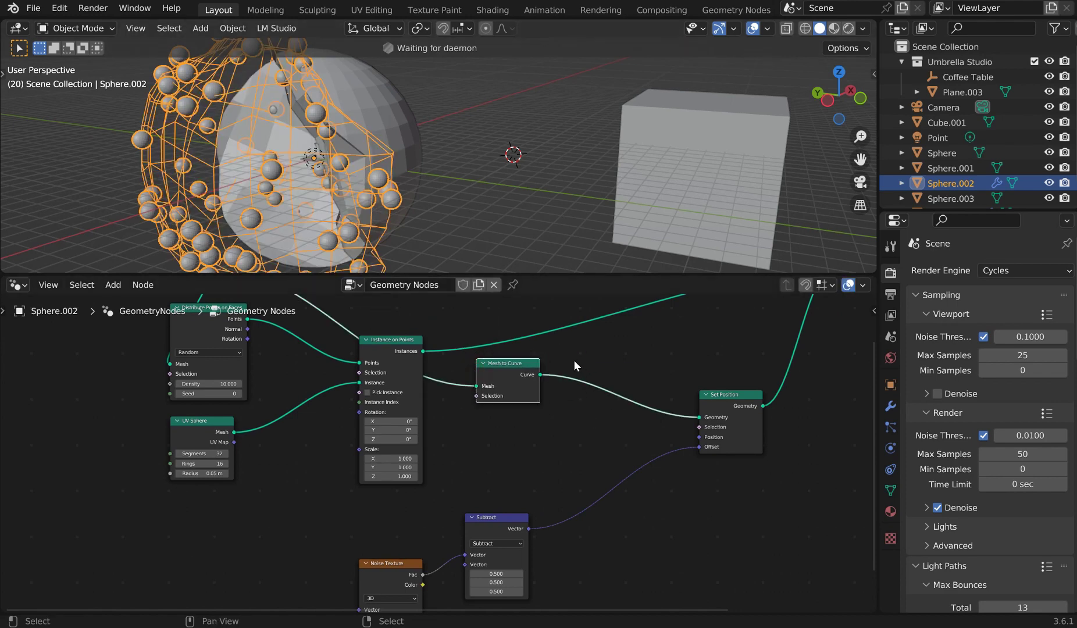
- Insert a Curve to Mesh node between Mesh to Curve and Set Position
{"action": "key", "text": "shift+a"}
{"action": "type", "text": "curv"}
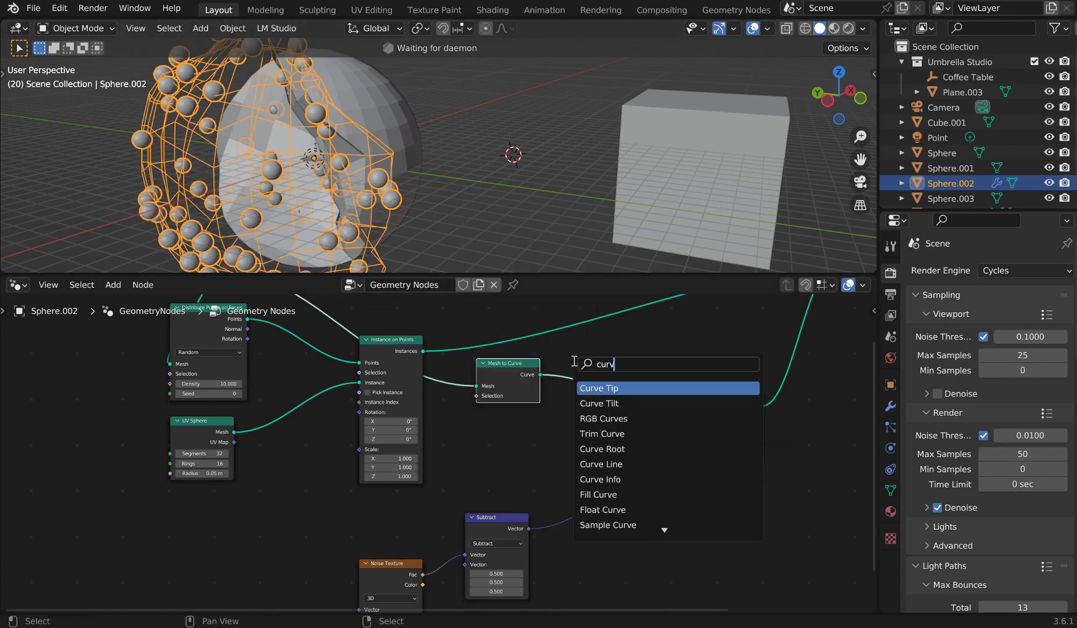
{"action": "type", "text": "e tome"}
{"action": "key", "text": "Return"}
{"action": "left_click", "coordinate": [594, 386]}
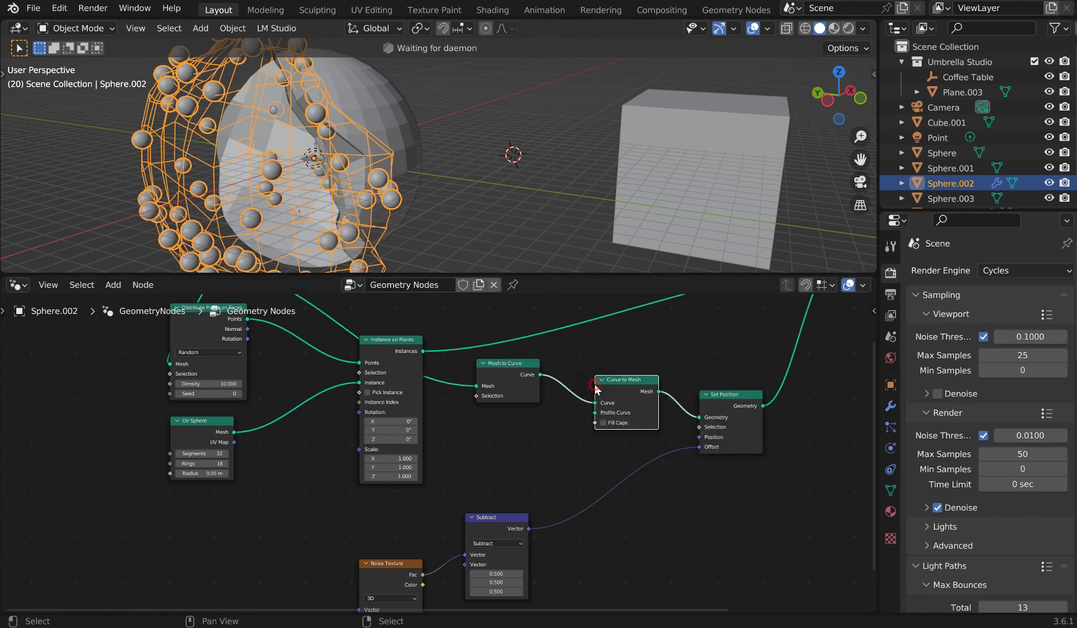
- Add a Curve Circle node with a radius of 0.005 m and connect it to Curve to Mesh's Profile Curve
{"action": "scroll", "coordinate": [584, 403], "scroll_direction": "up", "scroll_amount": 3}
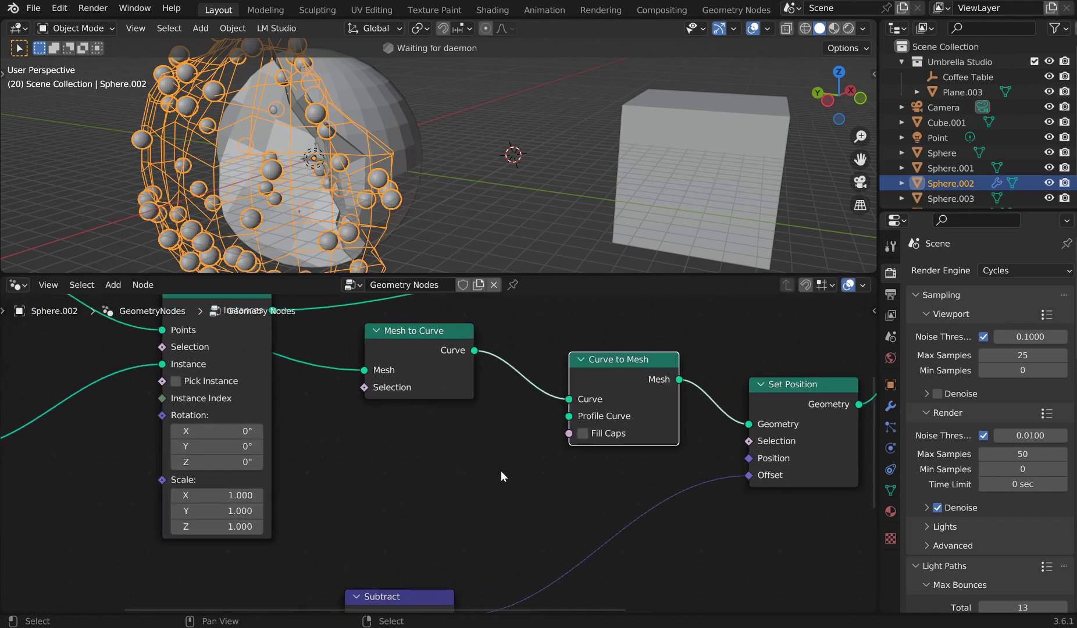
{"action": "key", "text": "shift+a"}
{"action": "type", "text": "curve c"}
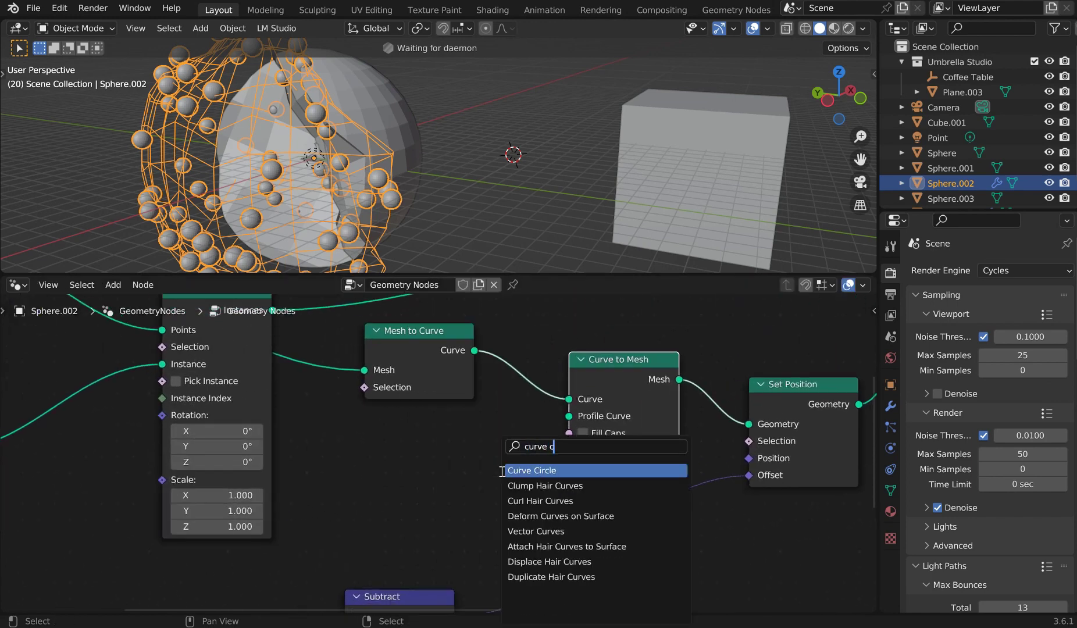
{"action": "key", "text": "Return"}
{"action": "left_click", "coordinate": [421, 474]}
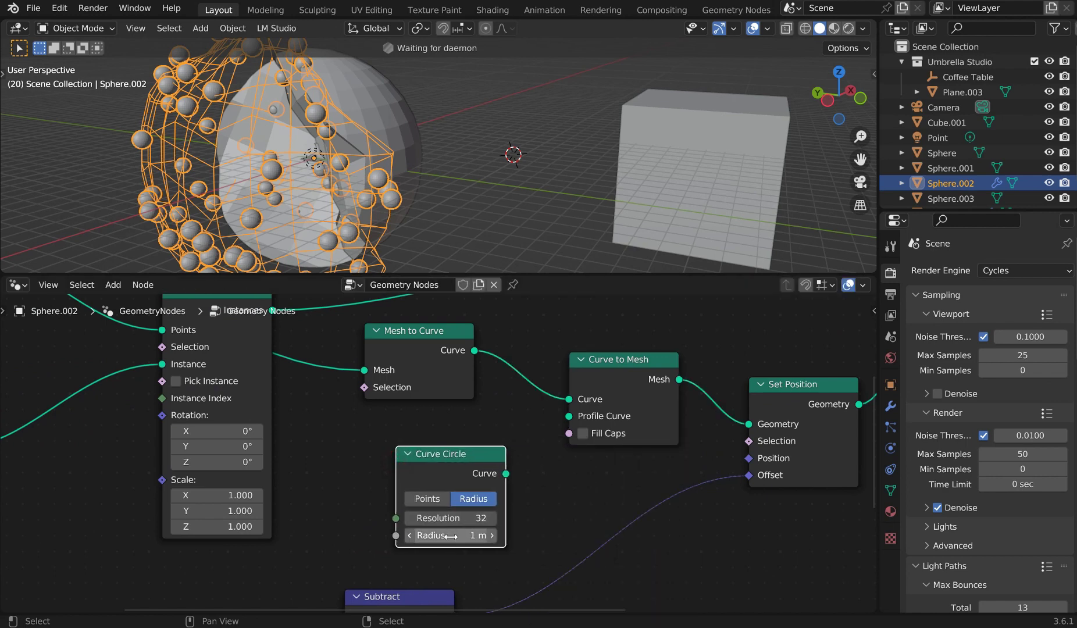
{"action": "left_click", "coordinate": [451, 536]}
{"action": "type", "text": ".005"}
{"action": "key", "text": "Return"}
{"action": "left_click_drag", "start_coordinate": [506, 475], "coordinate": [568, 416]}
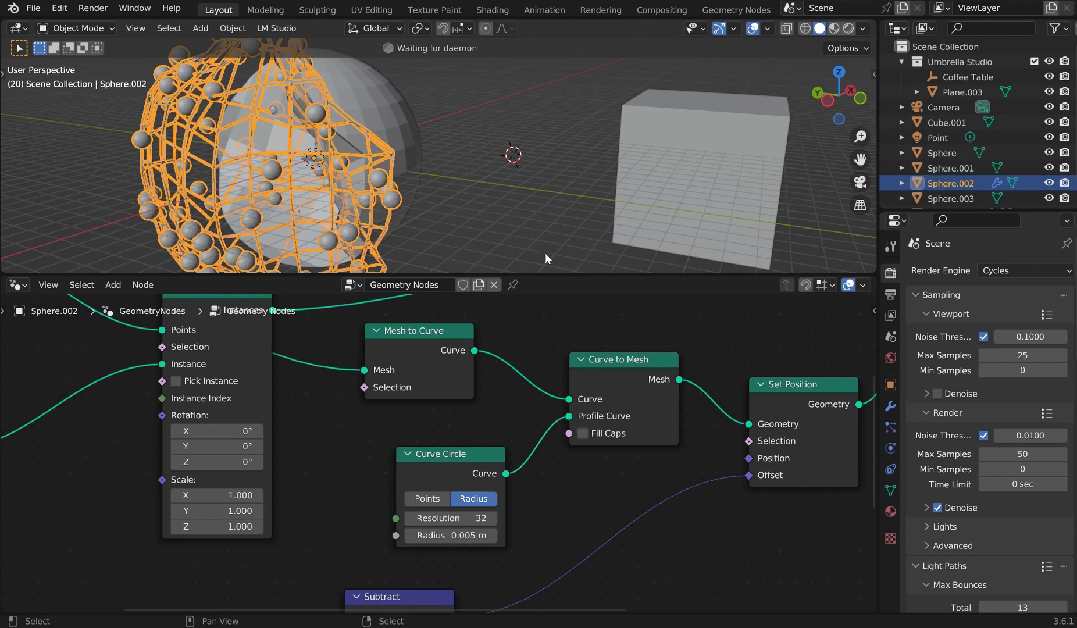
- Deselect Sphere.002 and inspect its tube cage without the selection outline
{"action": "left_click", "coordinate": [514, 119]}
{"action": "scroll", "coordinate": [329, 135], "scroll_direction": "up", "scroll_amount": 3}
{"action": "scroll", "coordinate": [327, 135], "scroll_direction": "down", "scroll_amount": 3}
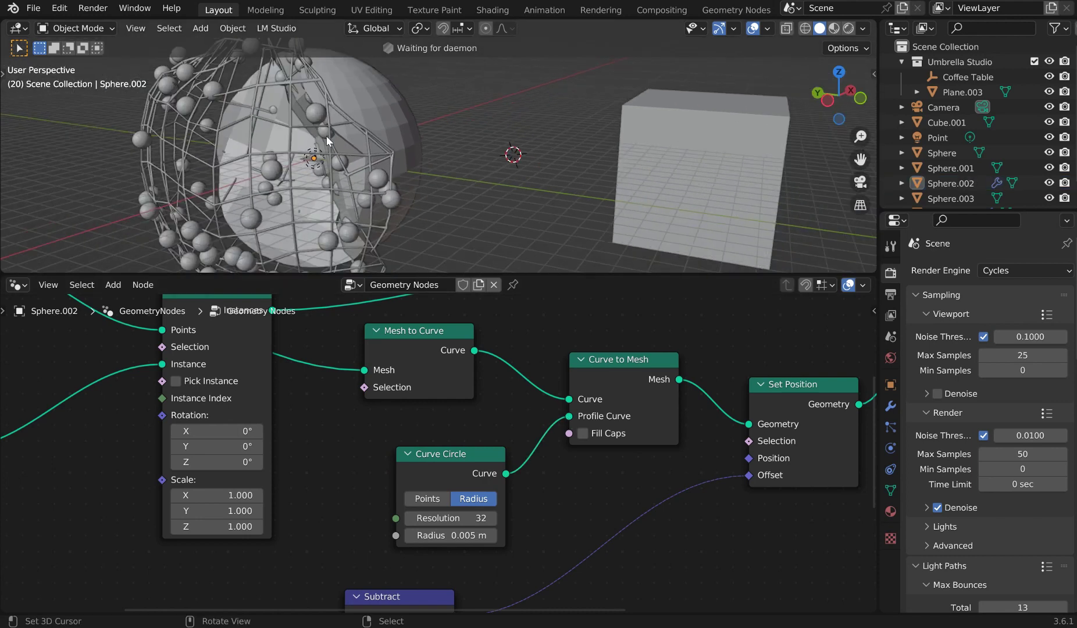
{"action": "scroll", "coordinate": [346, 143], "scroll_direction": "up", "scroll_amount": 1}
{"action": "scroll", "coordinate": [724, 378], "scroll_direction": "down", "scroll_amount": 2}
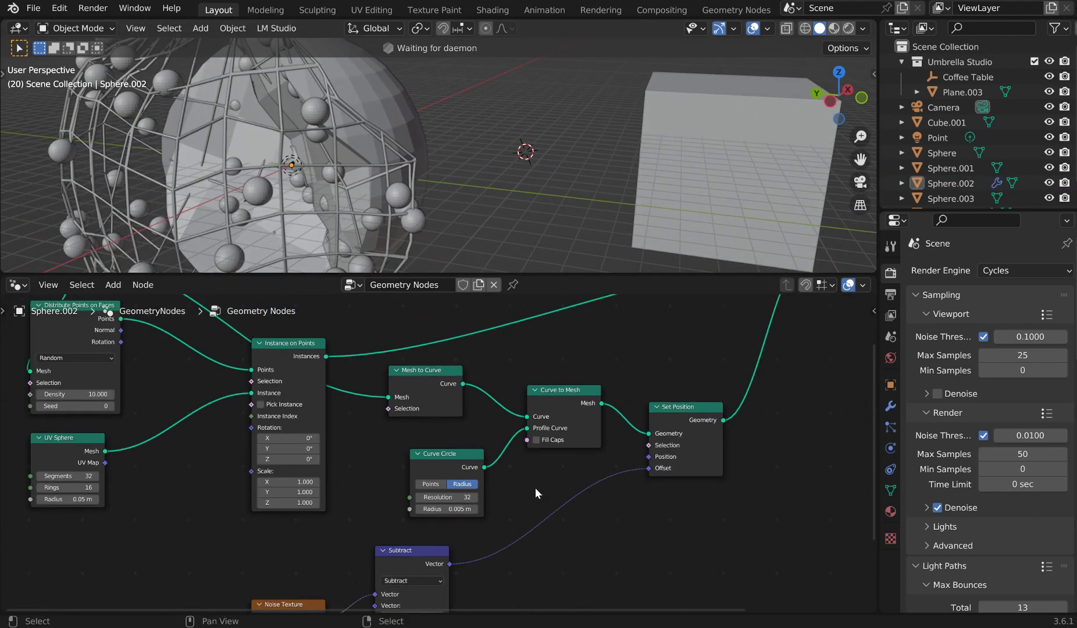
- Preview the Noise Texture output and the Subtract output through a Viewer node
{"action": "middle_click_drag", "start_coordinate": [538, 493], "coordinate": [560, 441]}
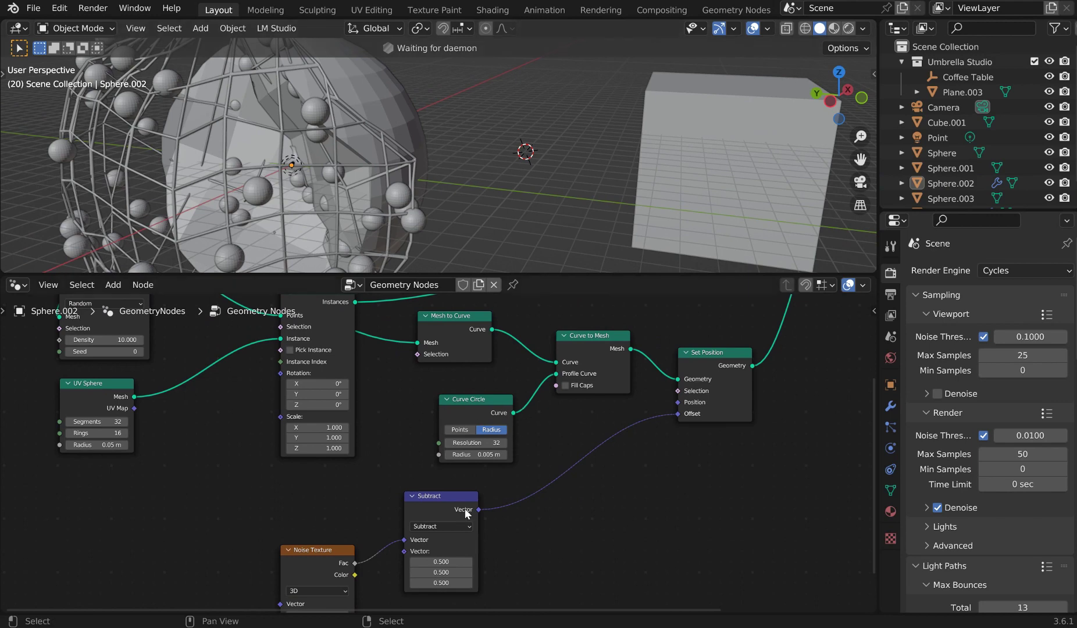
{"action": "middle_click_drag", "start_coordinate": [363, 494], "coordinate": [414, 372]}
{"action": "scroll", "coordinate": [444, 441], "scroll_direction": "up", "scroll_amount": 5}
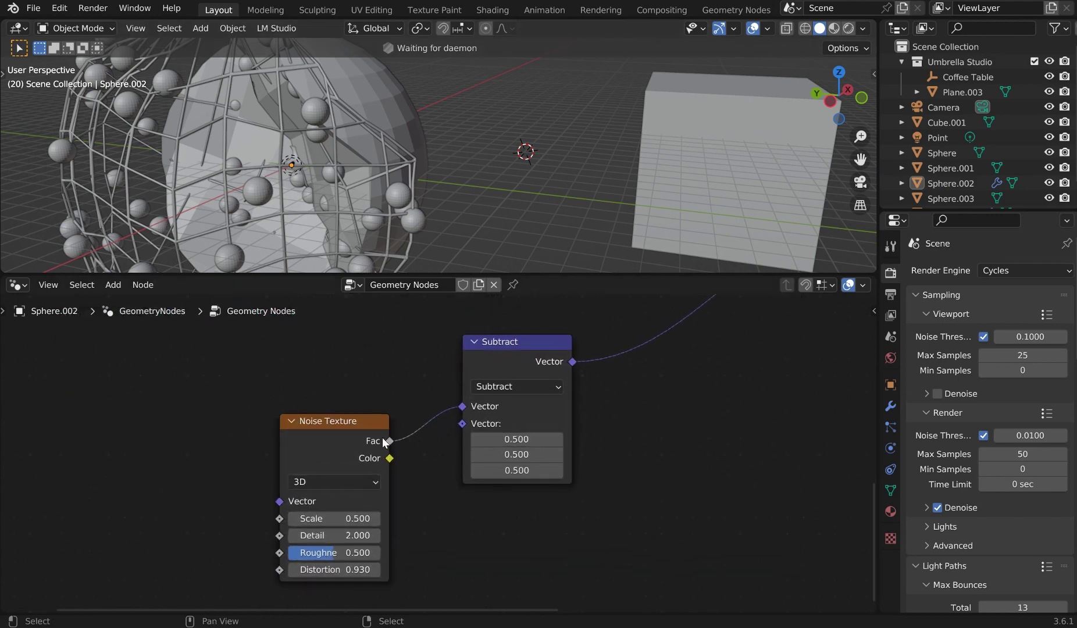
{"action": "left_click", "coordinate": [360, 423], "text": "ctrl+shift"}
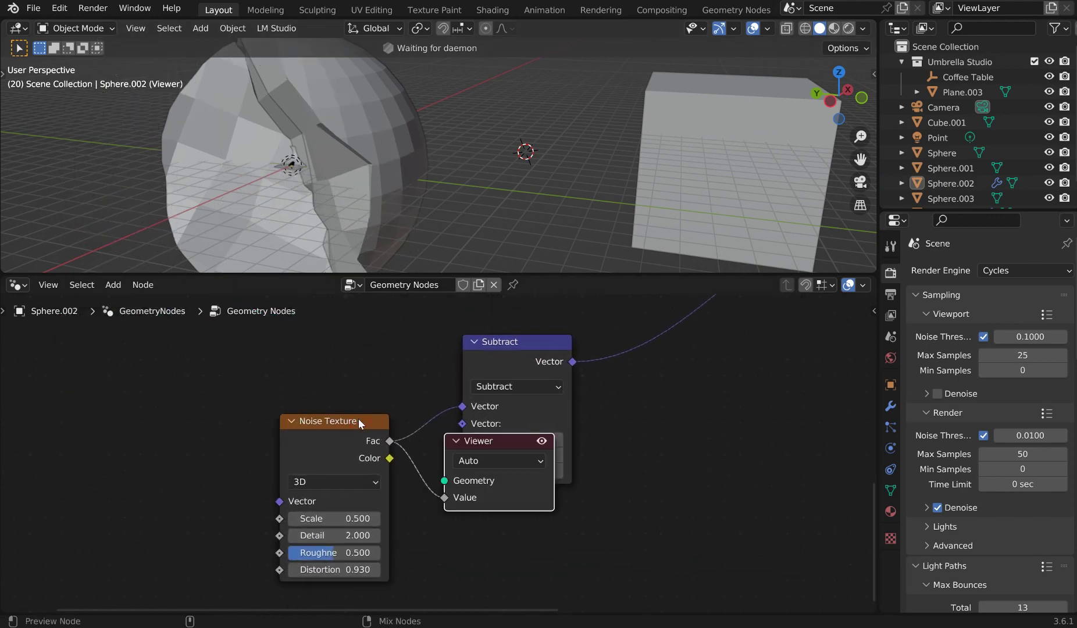
{"action": "mouse_move", "coordinate": [308, 175]}
{"action": "middle_mouse_down"}
{"action": "mouse_move", "coordinate": [353, 178]}
{"action": "mouse_move", "coordinate": [325, 180]}
{"action": "middle_mouse_up"}
{"action": "left_click", "coordinate": [523, 349], "text": "ctrl+shift"}
- Preview the Curve Circle, Curve to Mesh and Set Position outputs one after another with the Viewer node
{"action": "middle_click_drag", "start_coordinate": [640, 375], "coordinate": [484, 547]}
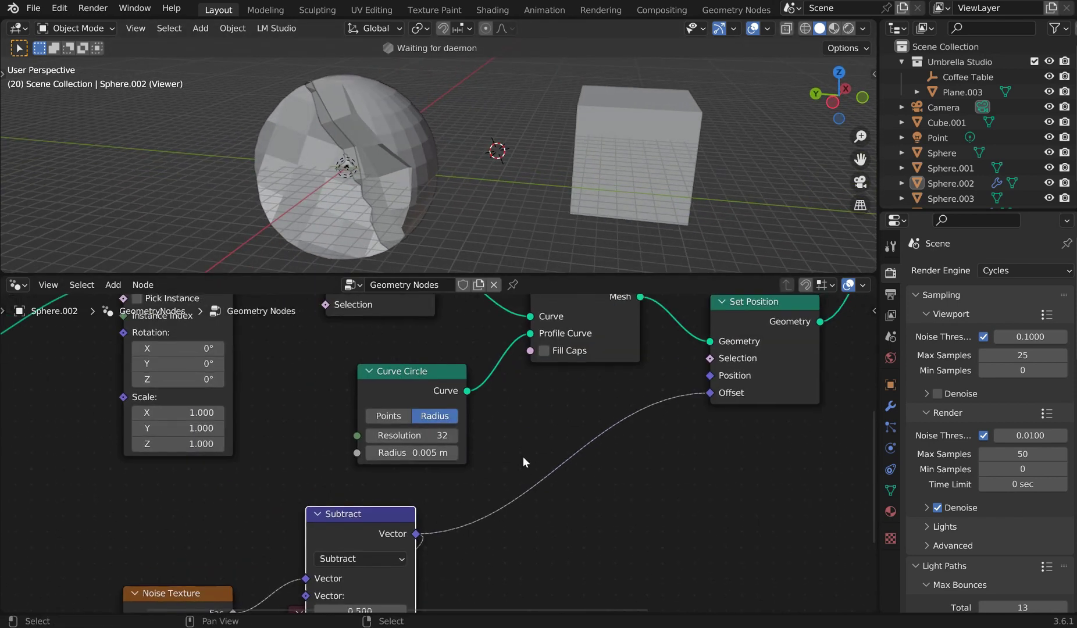
{"action": "left_click", "coordinate": [411, 374], "text": "ctrl+shift"}
{"action": "scroll", "coordinate": [594, 342], "scroll_direction": "down", "scroll_amount": 1}
{"action": "middle_click_drag", "start_coordinate": [594, 342], "coordinate": [494, 443]}
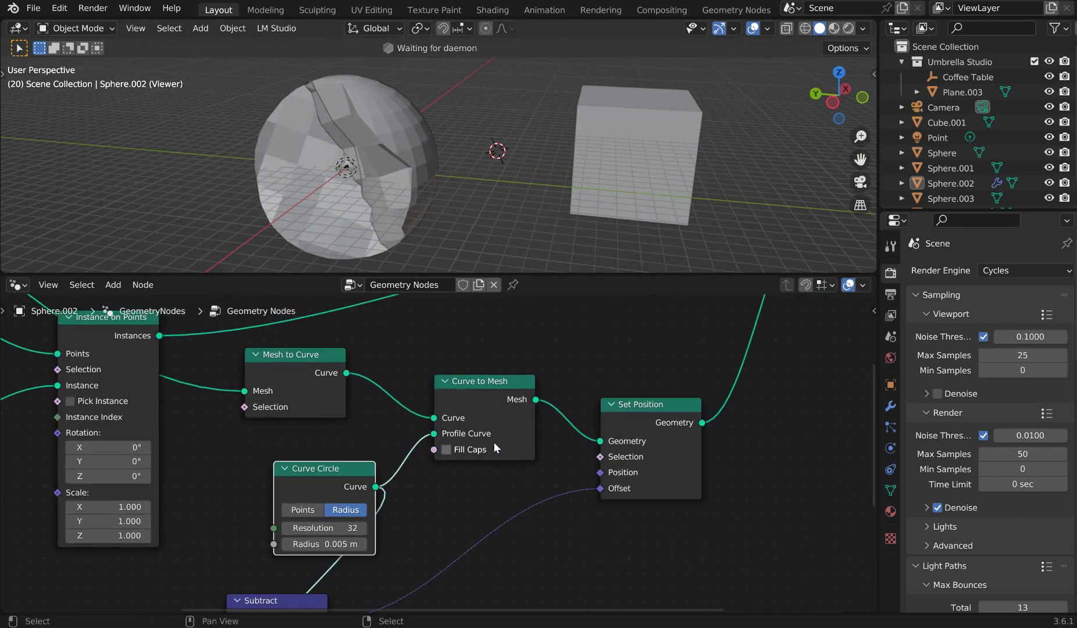
{"action": "left_click", "coordinate": [486, 386], "text": "ctrl+shift"}
{"action": "middle_click_drag", "start_coordinate": [407, 169], "coordinate": [448, 142]}
{"action": "scroll", "coordinate": [425, 148], "scroll_direction": "up", "scroll_amount": 8}
{"action": "left_click", "coordinate": [651, 401], "text": "ctrl+shift"}
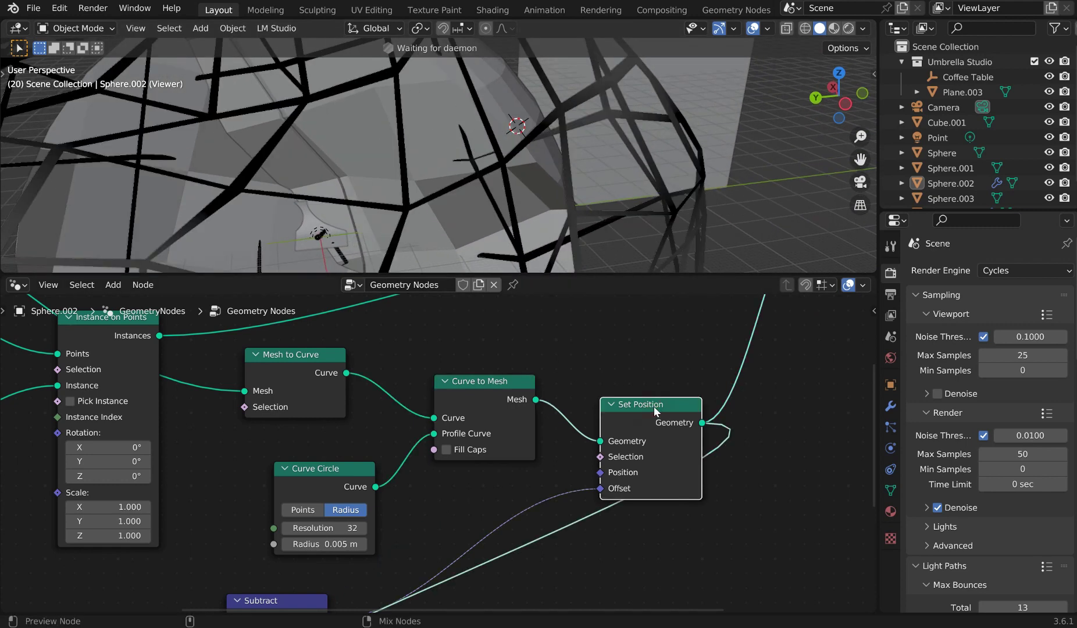
{"action": "scroll", "coordinate": [663, 153], "scroll_direction": "down", "scroll_amount": 6}
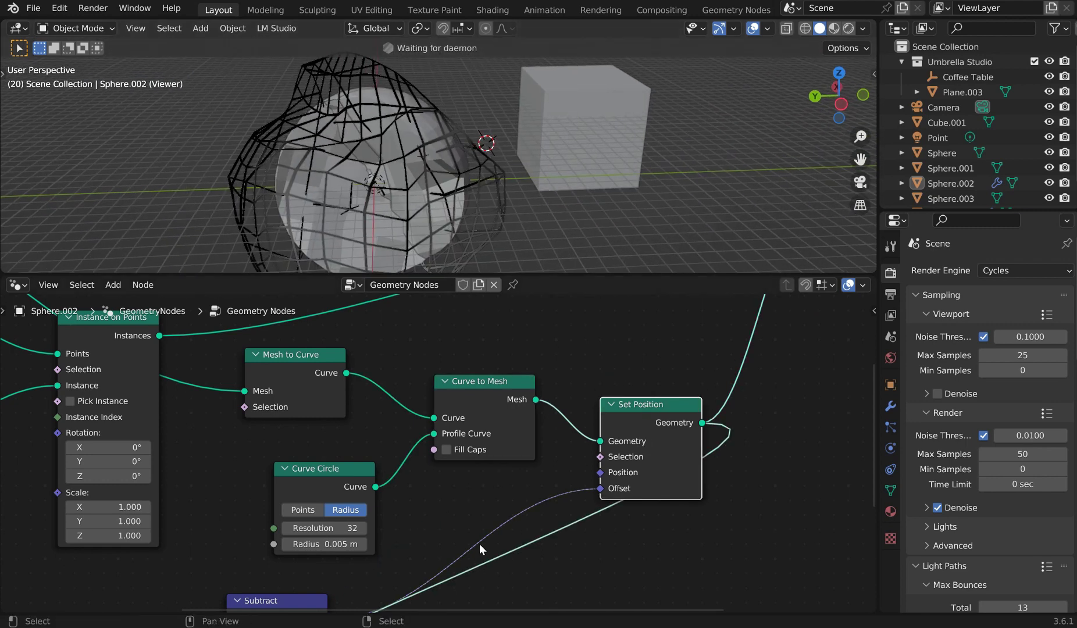
- Move the Subtract and Viewer nodes apart, farther to the right of the Noise Texture node
{"action": "middle_click_drag", "start_coordinate": [508, 484], "coordinate": [574, 363]}
{"action": "left_click_drag", "start_coordinate": [360, 498], "coordinate": [567, 502]}
{"action": "left_click_drag", "start_coordinate": [459, 559], "coordinate": [853, 466]}
- Set the Noise Texture node's scale to about 0.54 while previewing the displaced cage
{"action": "middle_click_drag", "start_coordinate": [334, 529], "coordinate": [495, 385]}
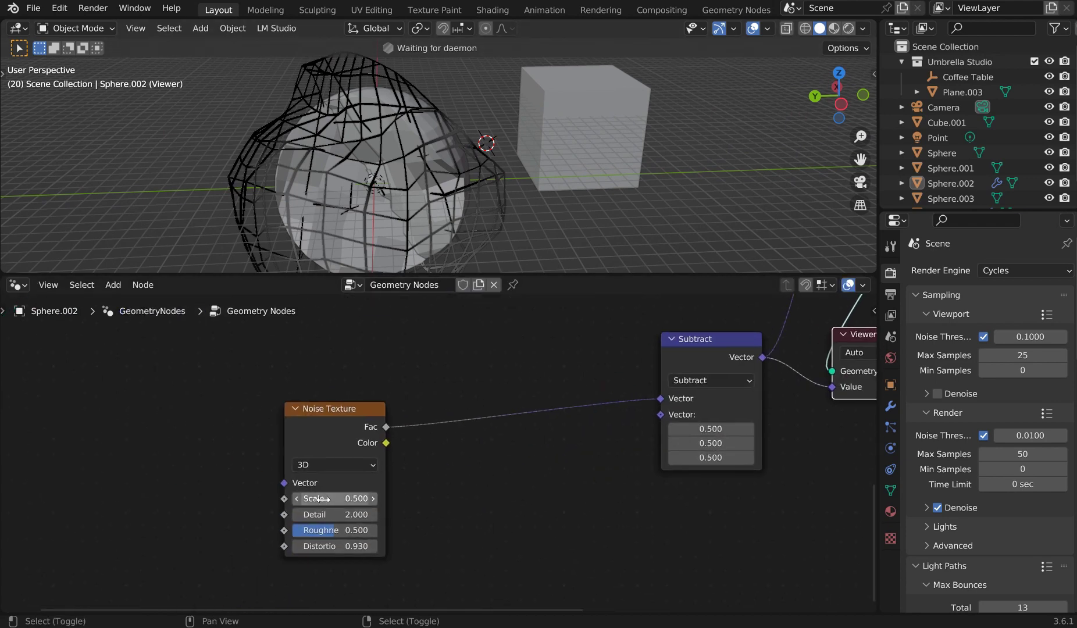
{"action": "left_click_drag", "start_coordinate": [317, 499], "coordinate": [343, 498], "text": "shift"}
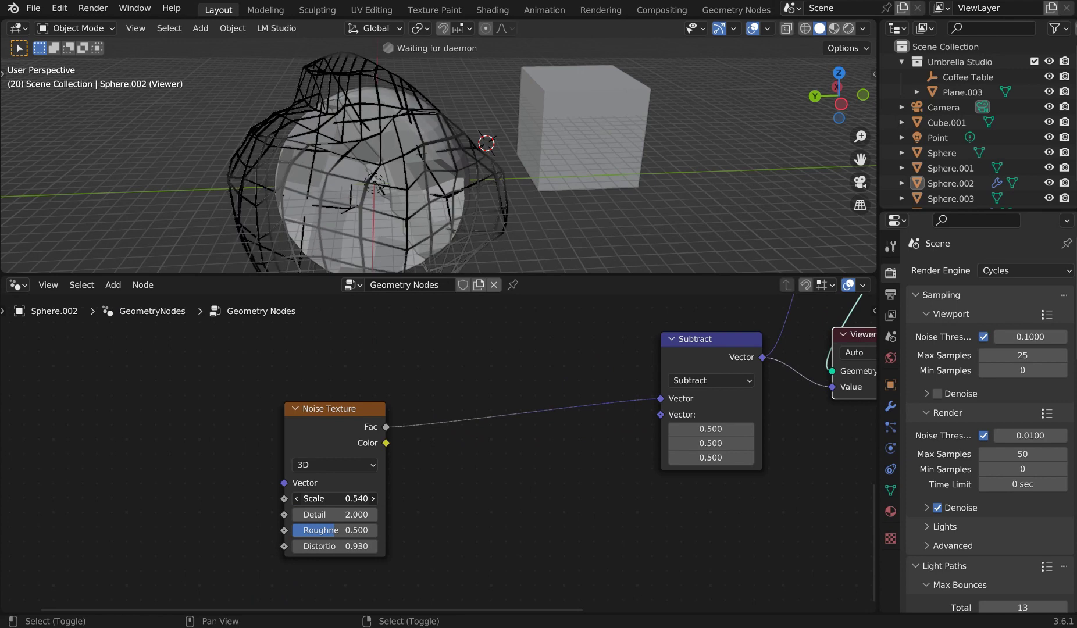
{"action": "scroll", "coordinate": [428, 164], "scroll_direction": "up", "scroll_amount": 3}
- Move the Viewer node beside Set Position and delete it to end the preview
{"action": "middle_click_drag", "start_coordinate": [838, 320], "coordinate": [614, 499]}
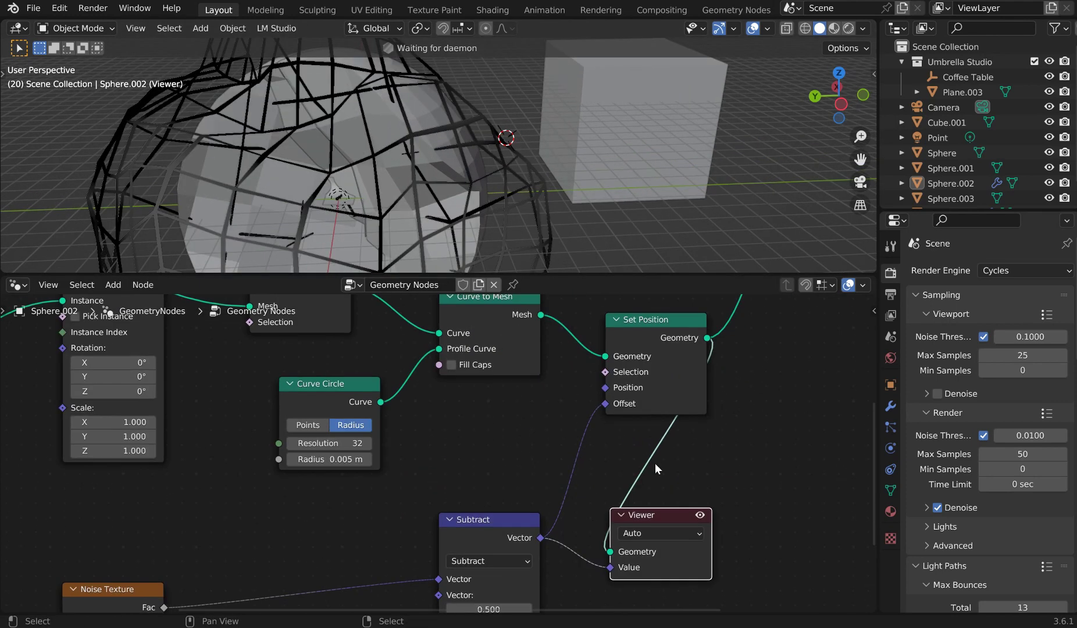
{"action": "middle_click_drag", "start_coordinate": [649, 325], "coordinate": [562, 397]}
{"action": "left_click_drag", "start_coordinate": [568, 595], "coordinate": [767, 385]}
{"action": "scroll", "coordinate": [768, 387], "scroll_direction": "up", "scroll_amount": 10}
{"action": "scroll", "coordinate": [768, 387], "scroll_direction": "right", "scroll_amount": 9}
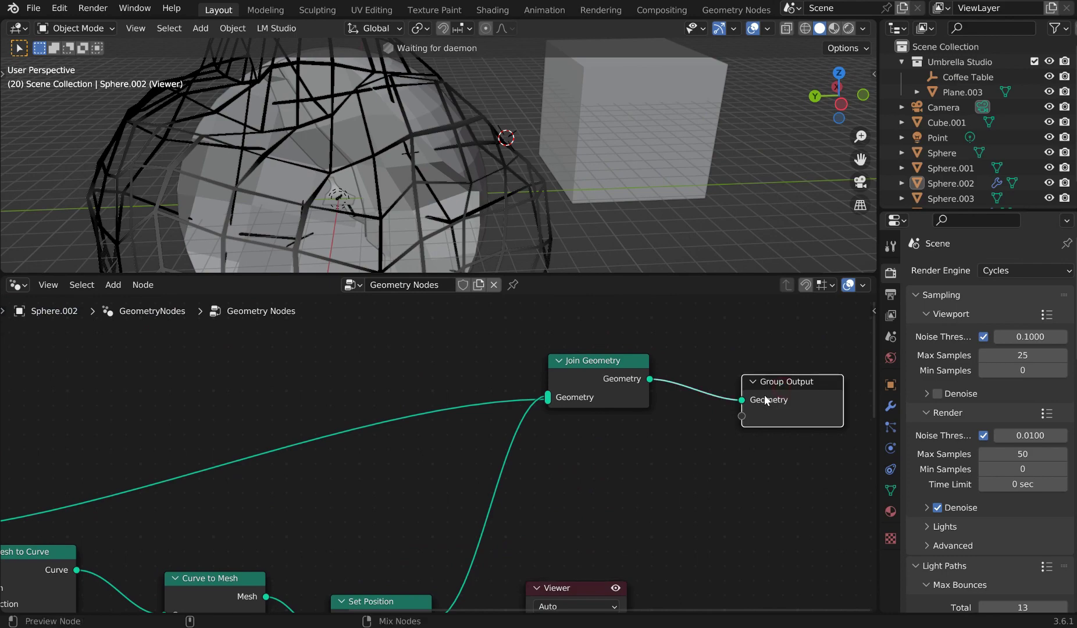
{"action": "scroll", "coordinate": [566, 586], "scroll_direction": "down", "scroll_amount": 1}
{"action": "key", "text": "x"}
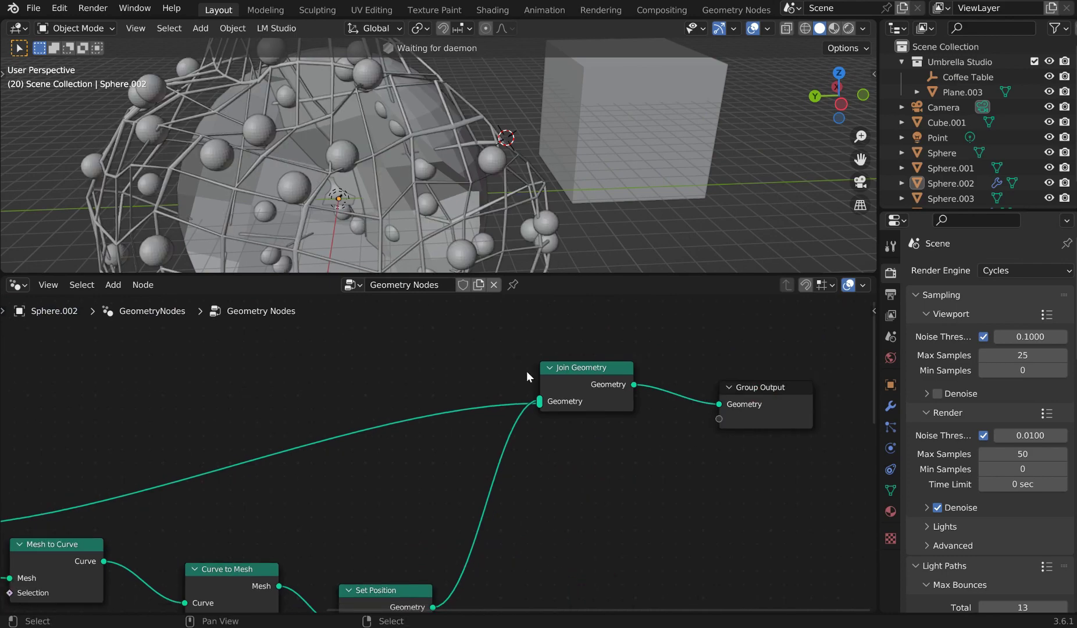
- Move the Group Input node farther left of Distribute Points on Faces
{"action": "scroll", "coordinate": [451, 175], "scroll_direction": "down", "scroll_amount": 5}
{"action": "middle_click_drag", "start_coordinate": [449, 176], "coordinate": [396, 174]}
{"action": "scroll", "coordinate": [396, 174], "scroll_direction": "up", "scroll_amount": 3}
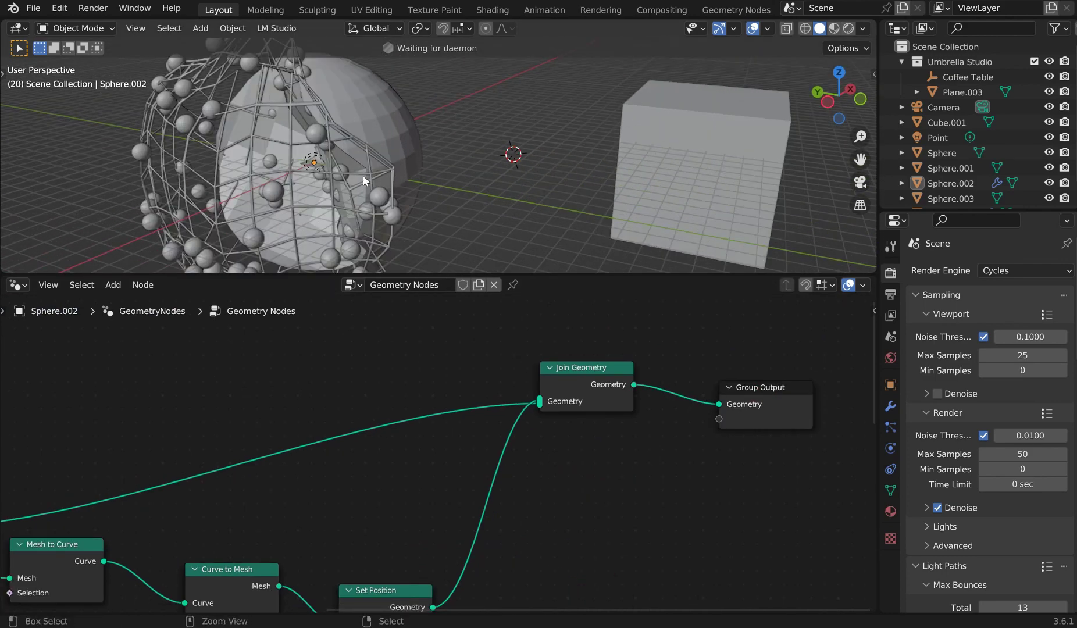
{"action": "middle_click_drag", "start_coordinate": [274, 173], "coordinate": [322, 198], "text": "shift"}
{"action": "middle_click_drag", "start_coordinate": [333, 510], "coordinate": [65, 436]}
{"action": "left_click_drag", "start_coordinate": [227, 344], "coordinate": [102, 370]}
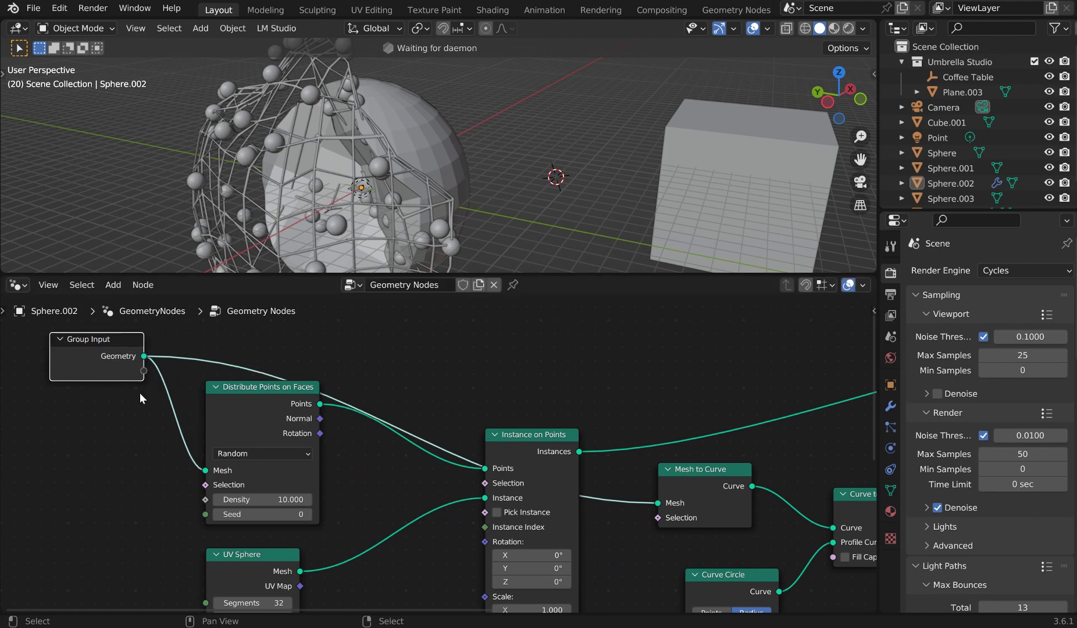
- Add a reroute point on the link from Group Input to Mesh to Curve, above Distribute Points on Faces
{"action": "right_click_drag", "start_coordinate": [204, 378], "coordinate": [251, 356], "text": "shift"}
{"action": "key", "text": "g"}
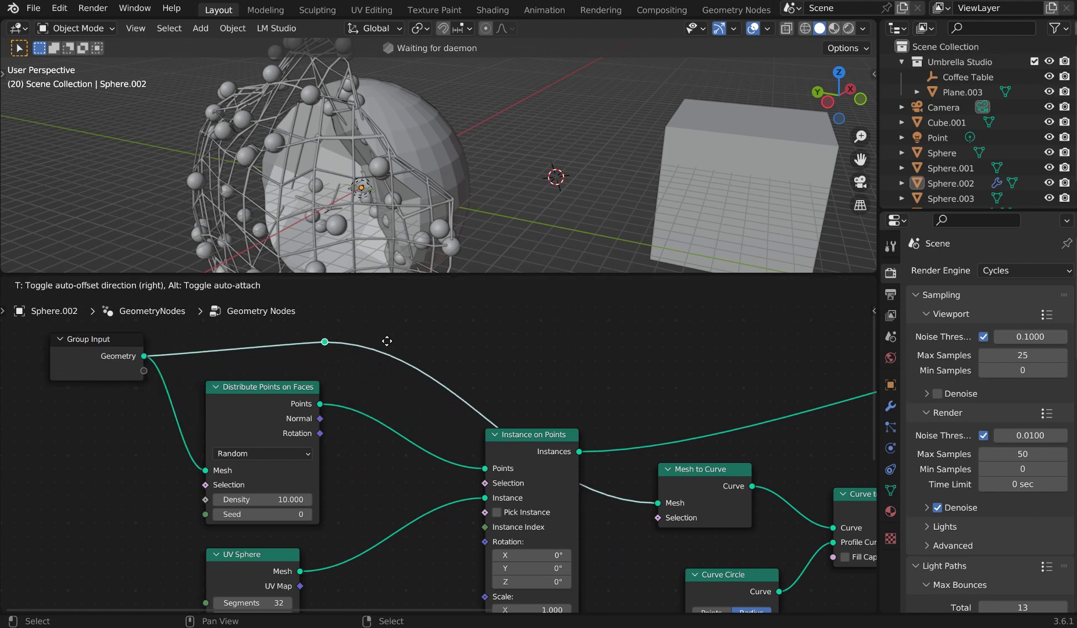
{"action": "left_click", "coordinate": [407, 344]}
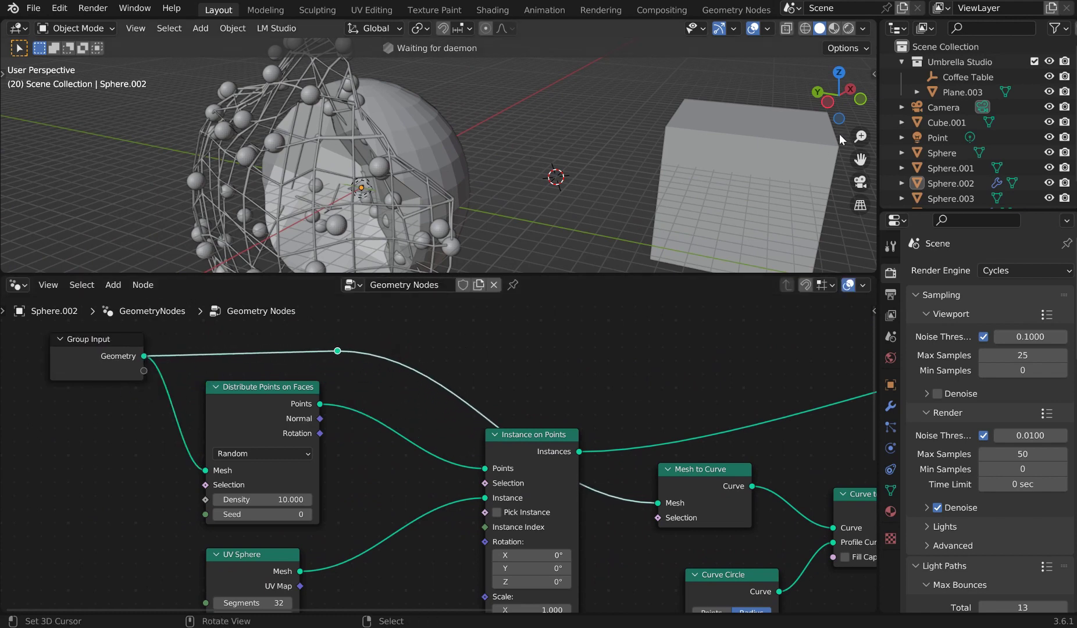